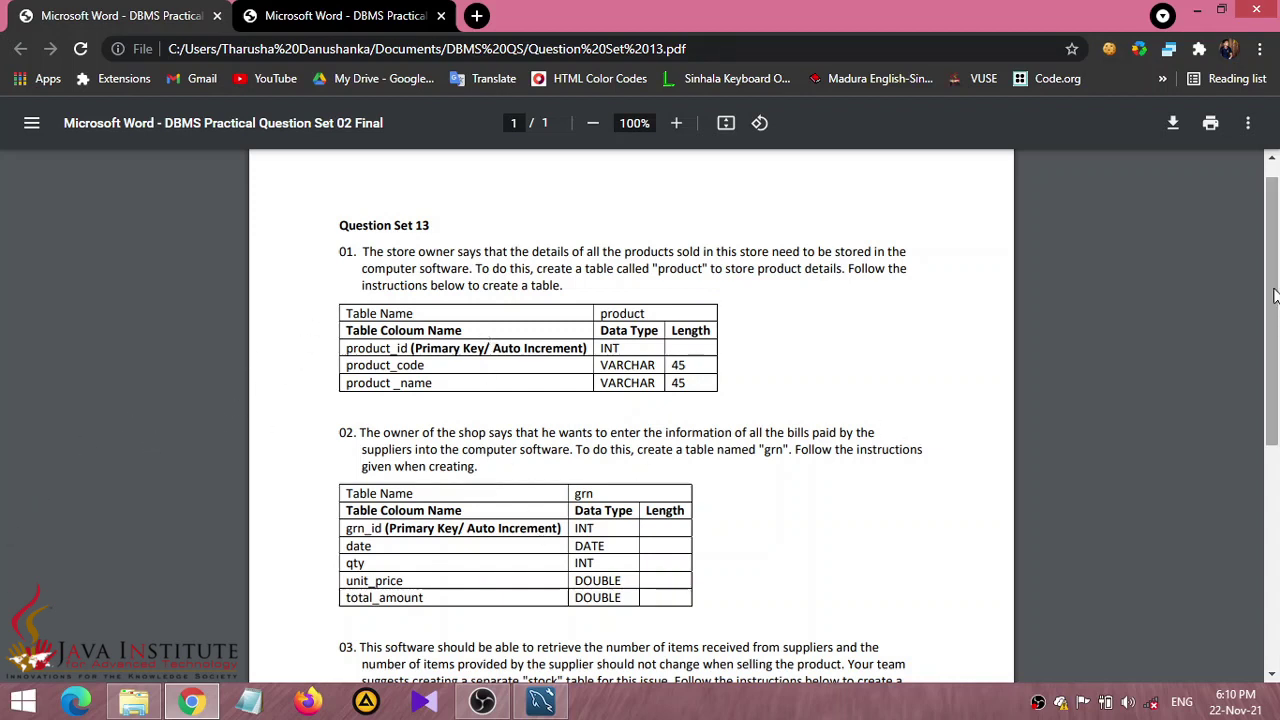
# - Read the store brief in Question Set 11 and the product and grn table instructions in Question Set 13
pyautogui.moveTo(1266, 292)
pyautogui.mouseDown()
pyautogui.moveTo(1263, 407)
pyautogui.moveTo(1270, 300)
pyautogui.mouseUp()
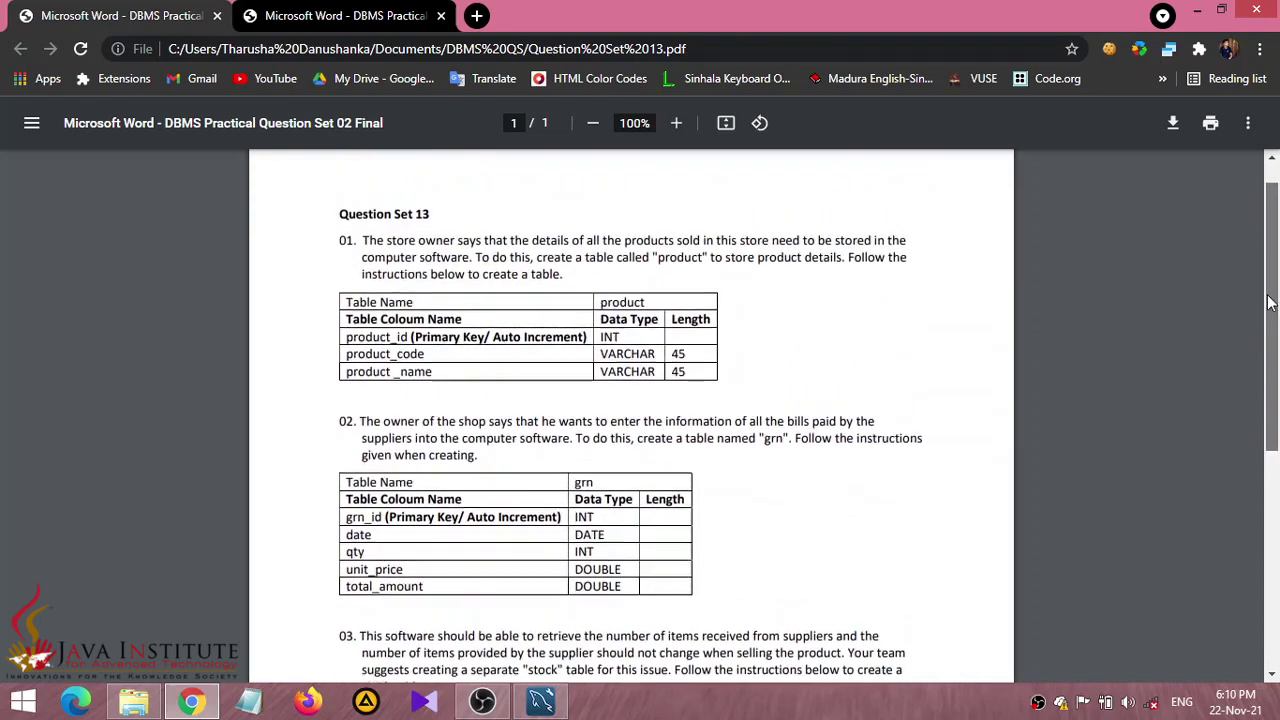
pyautogui.click(676, 122)
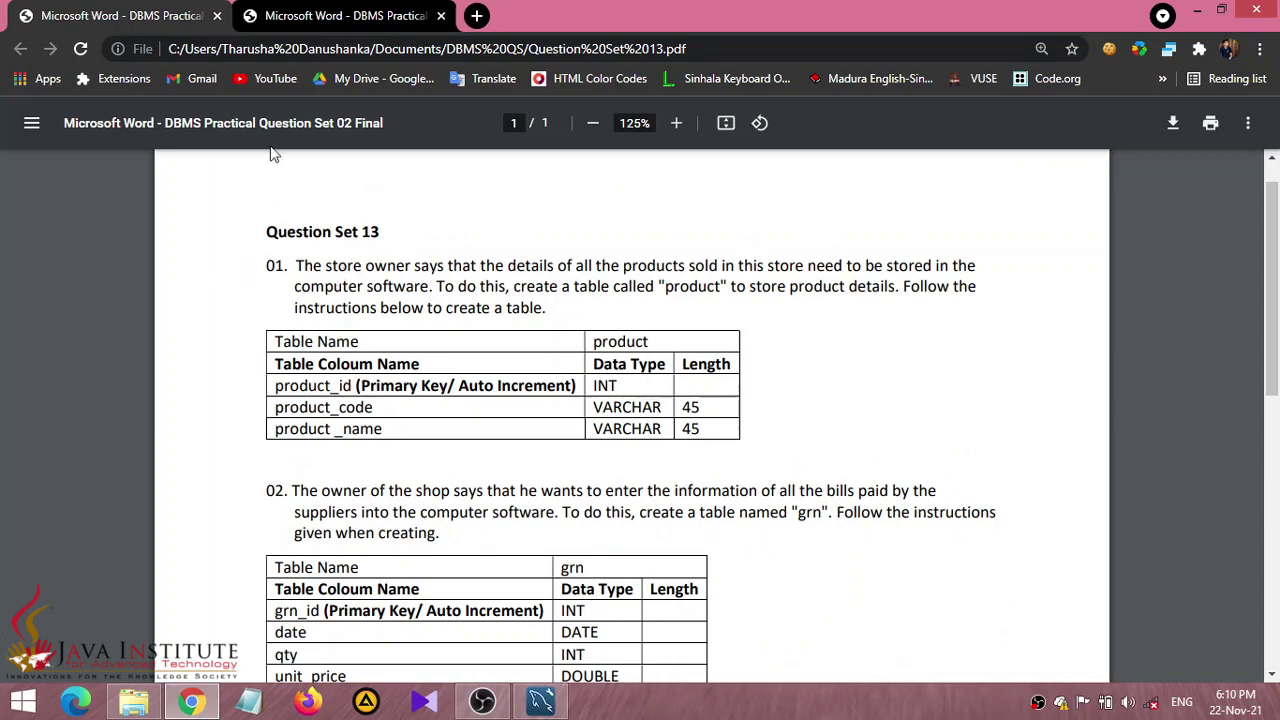
pyautogui.click(345, 22)
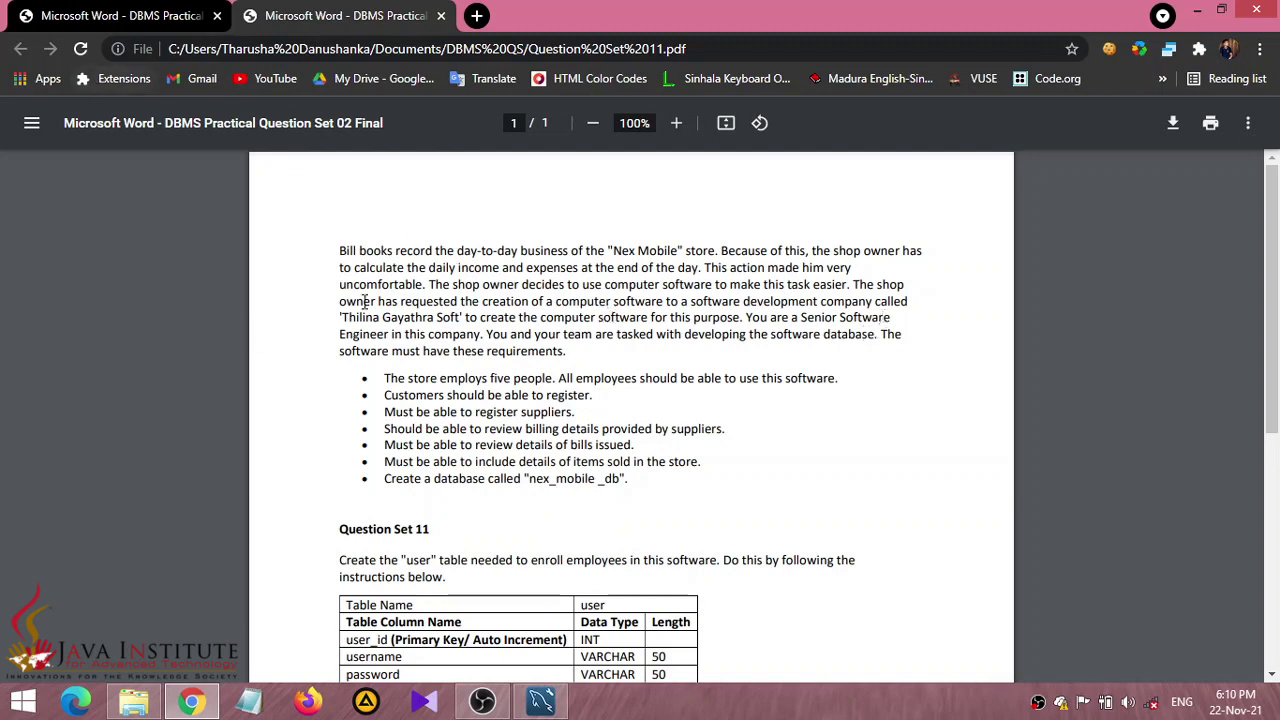
pyautogui.moveTo(335, 252); pyautogui.dragTo(610, 362)
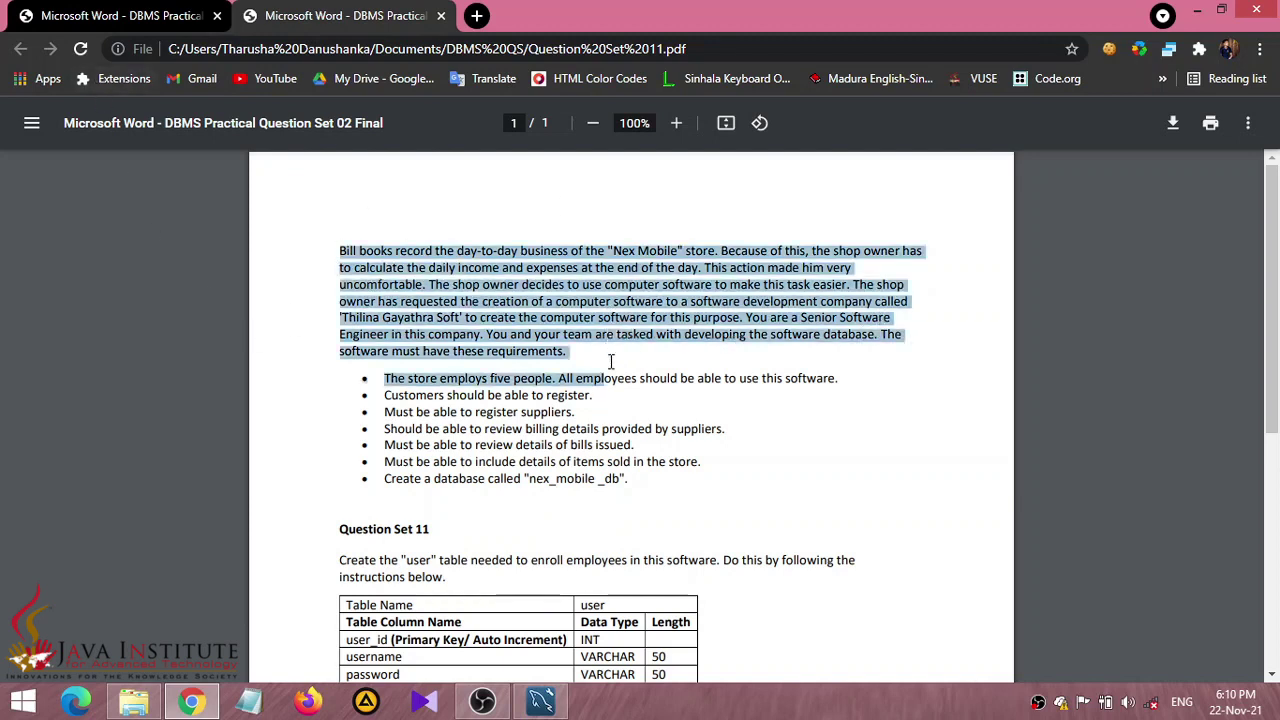
pyautogui.click(609, 365)
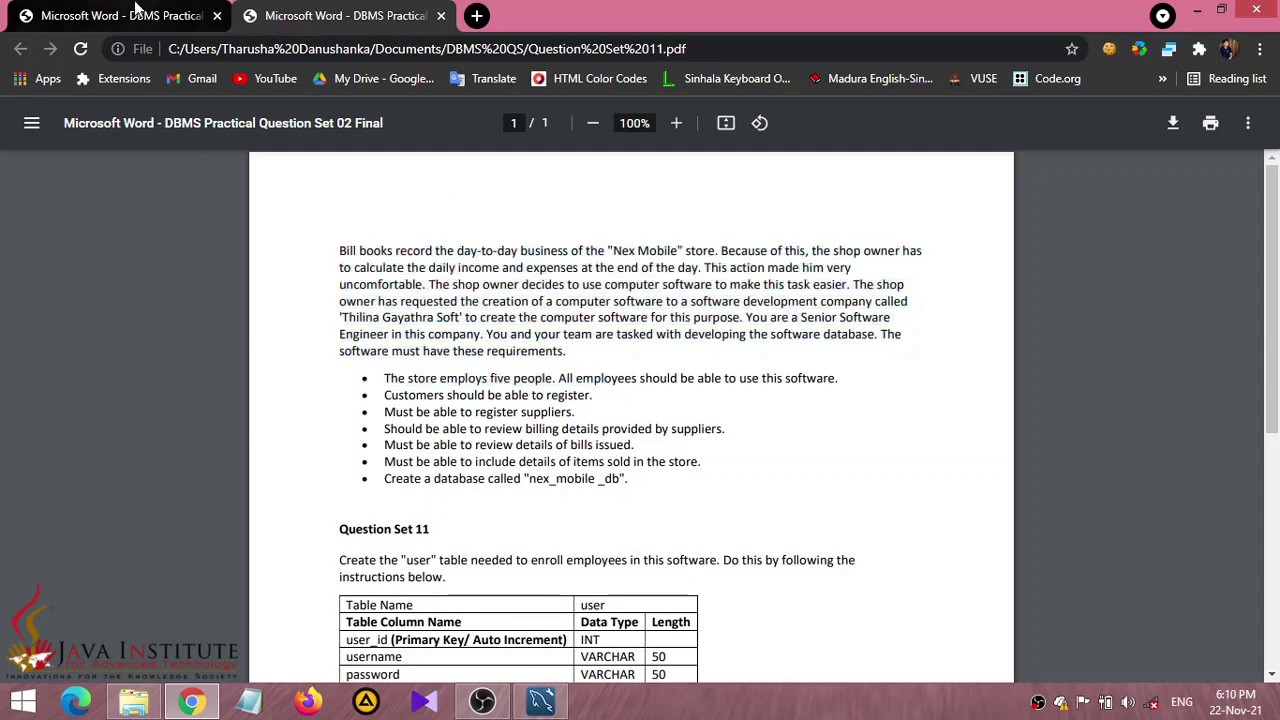
pyautogui.click(125, 16)
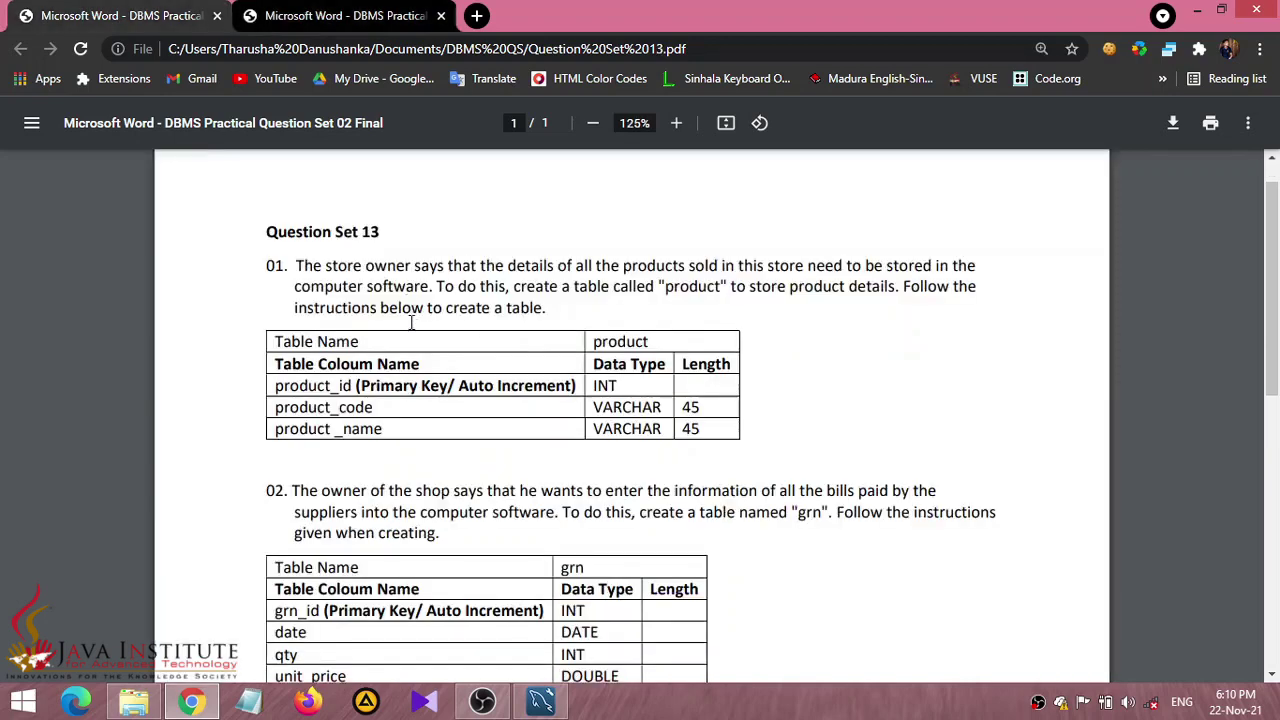
pyautogui.click(378, 14)
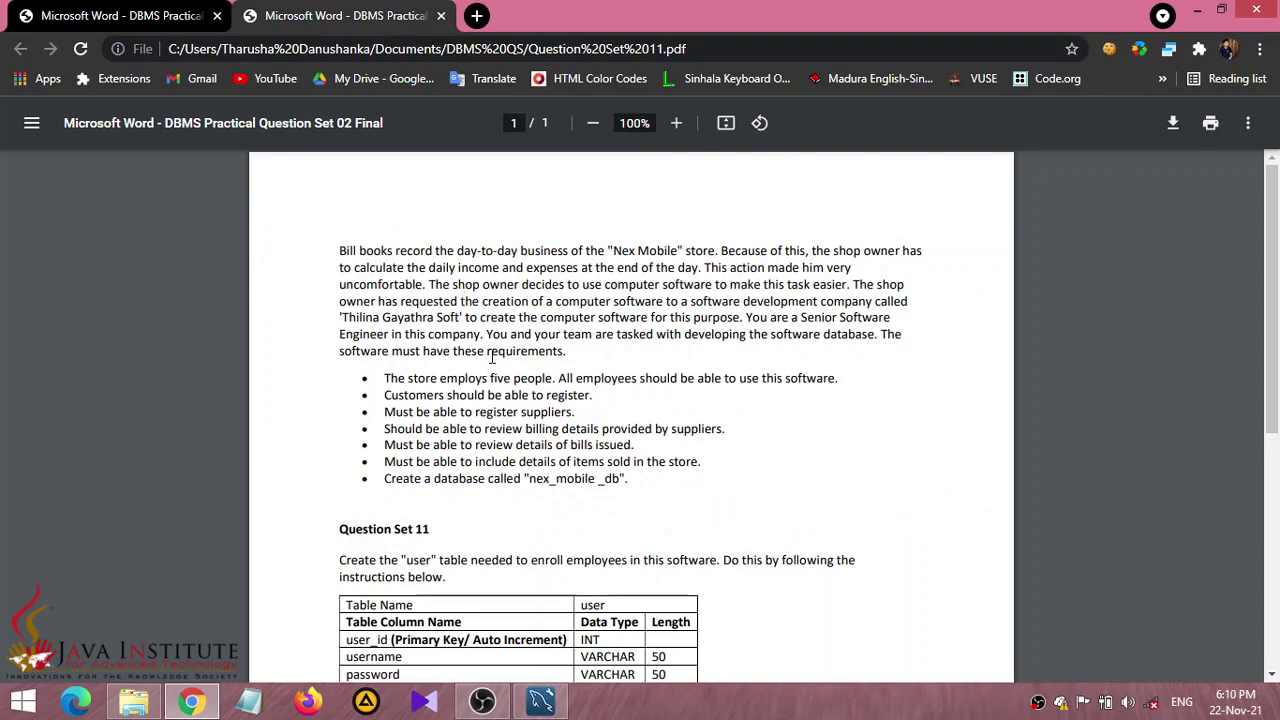
pyautogui.click(150, 16)
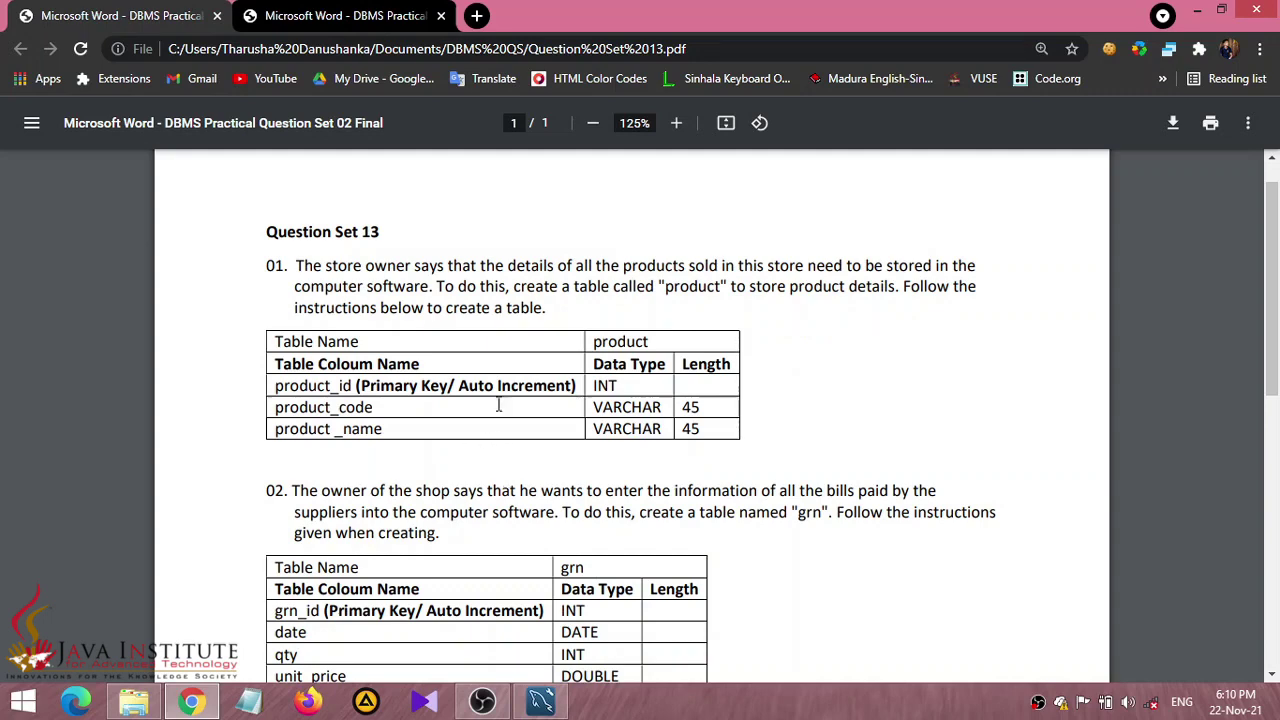
pyautogui.hotkey('ctrl', 'Tab')
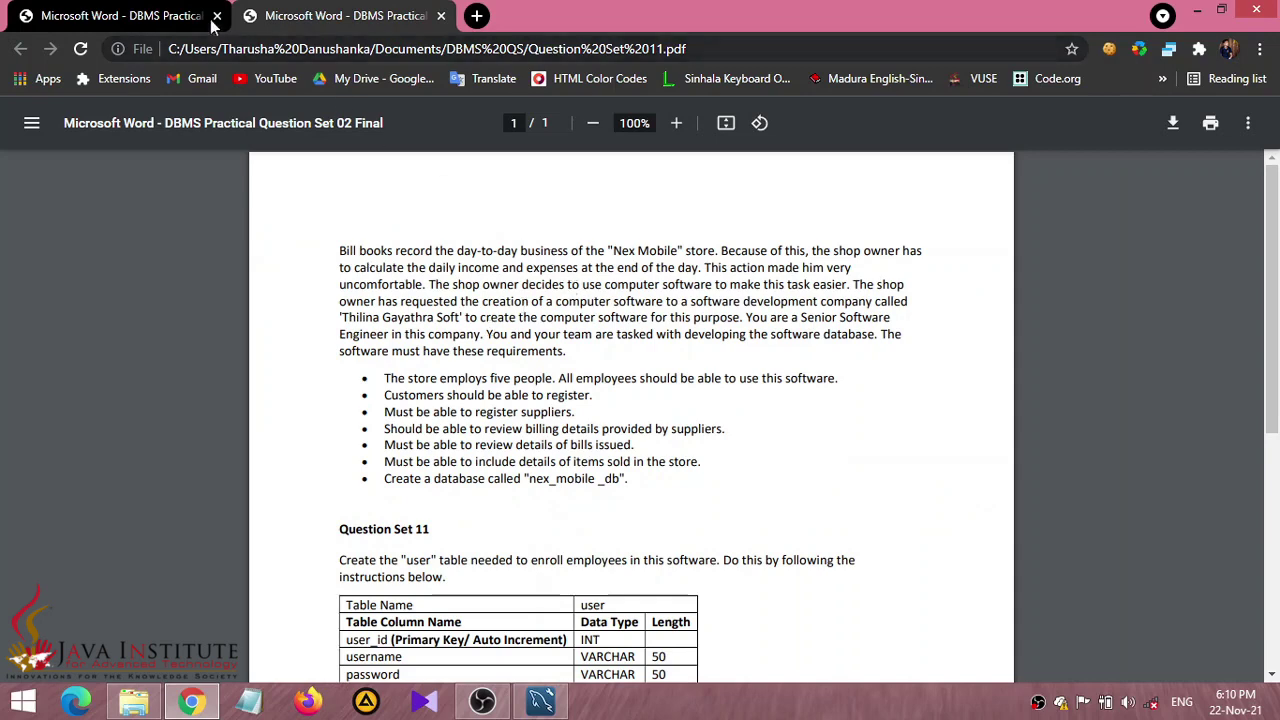
pyautogui.hotkey('ctrl', 'Tab')
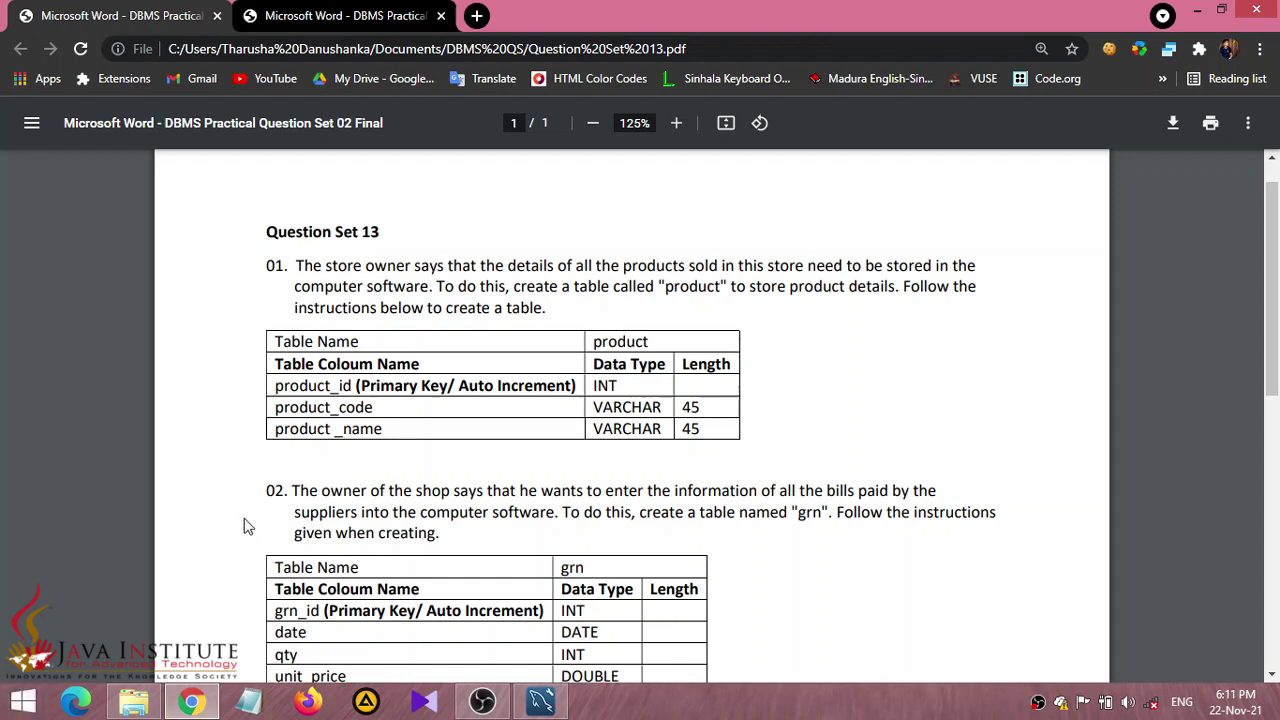
pyautogui.rightClick(352, 495)
pyautogui.click(943, 337)
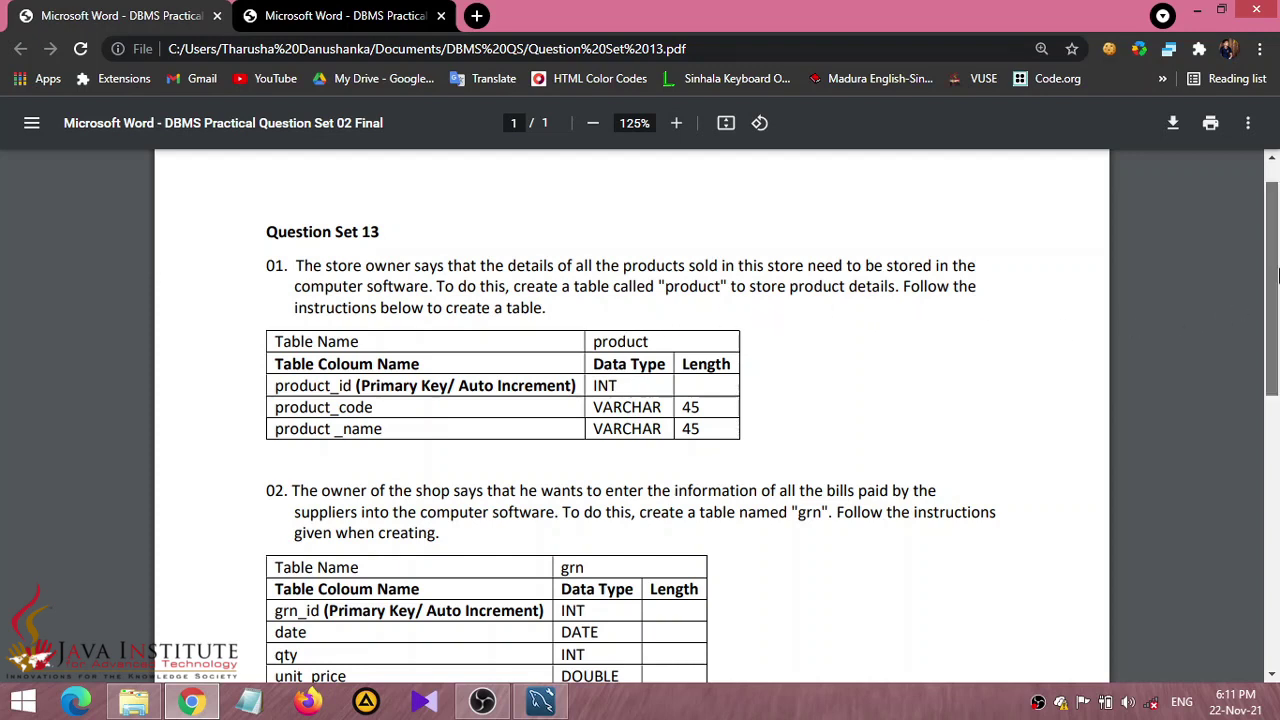
pyautogui.moveTo(1274, 265)
pyautogui.mouseDown()
pyautogui.moveTo(1276, 304)
pyautogui.moveTo(1278, 290)
pyautogui.mouseUp()
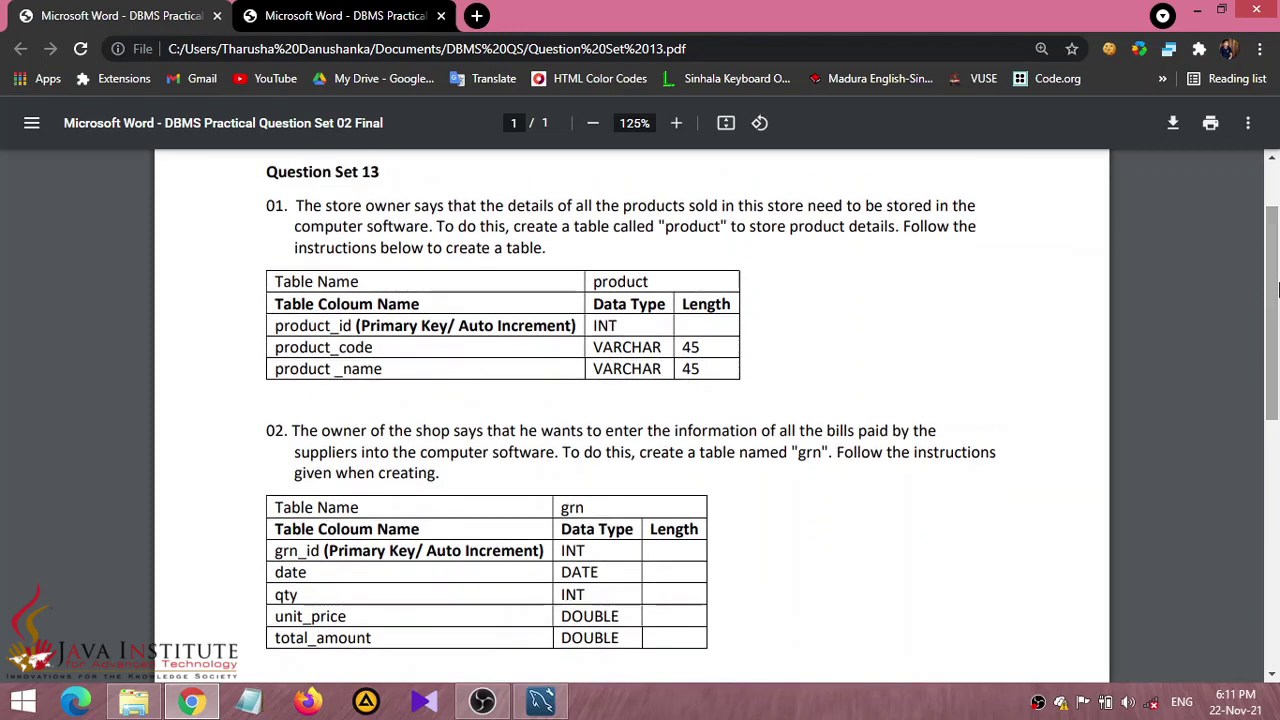
# - Switch to MySQL Workbench and open the Local instance MySQL80 connection
pyautogui.click(555, 705)
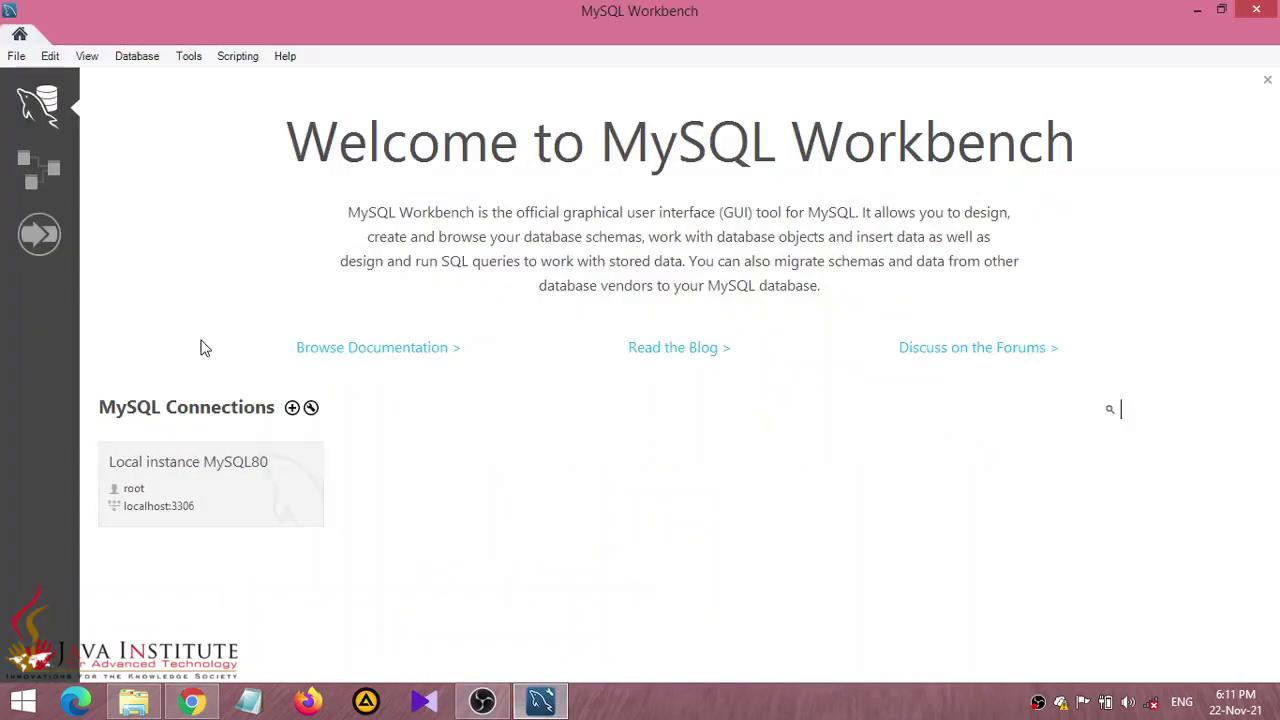
pyautogui.click(222, 490)
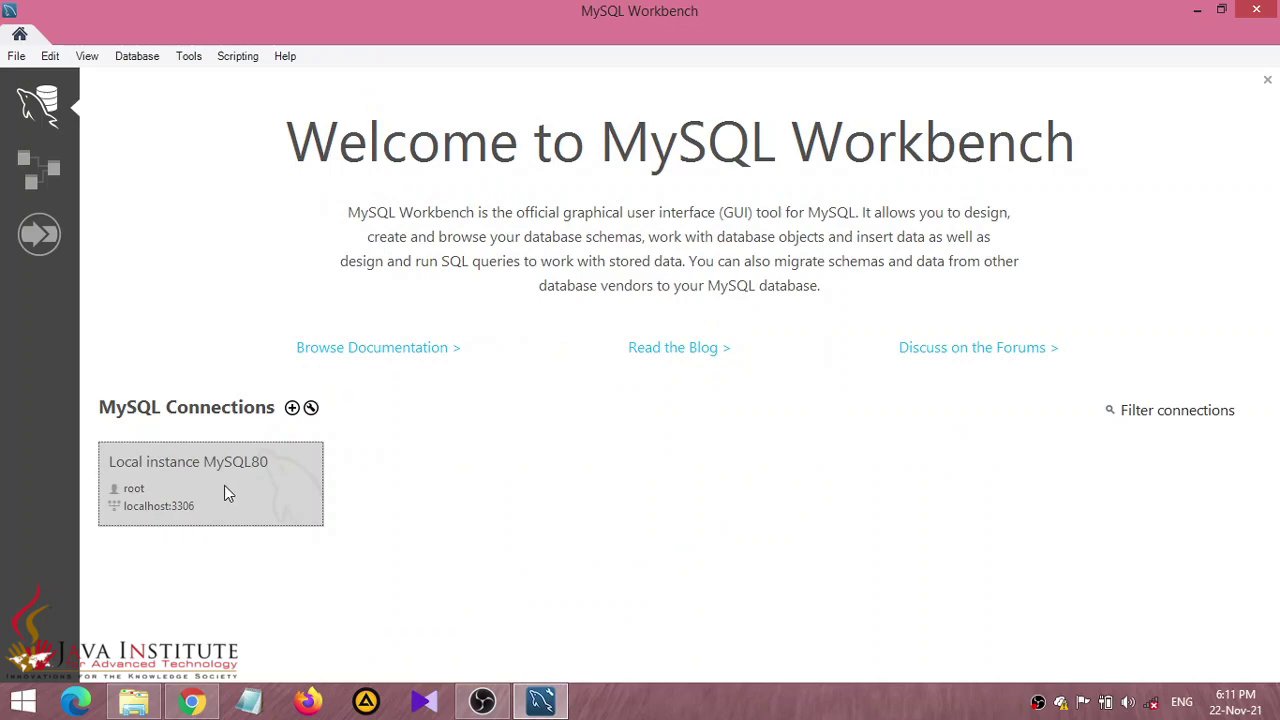
pyautogui.click(258, 478)
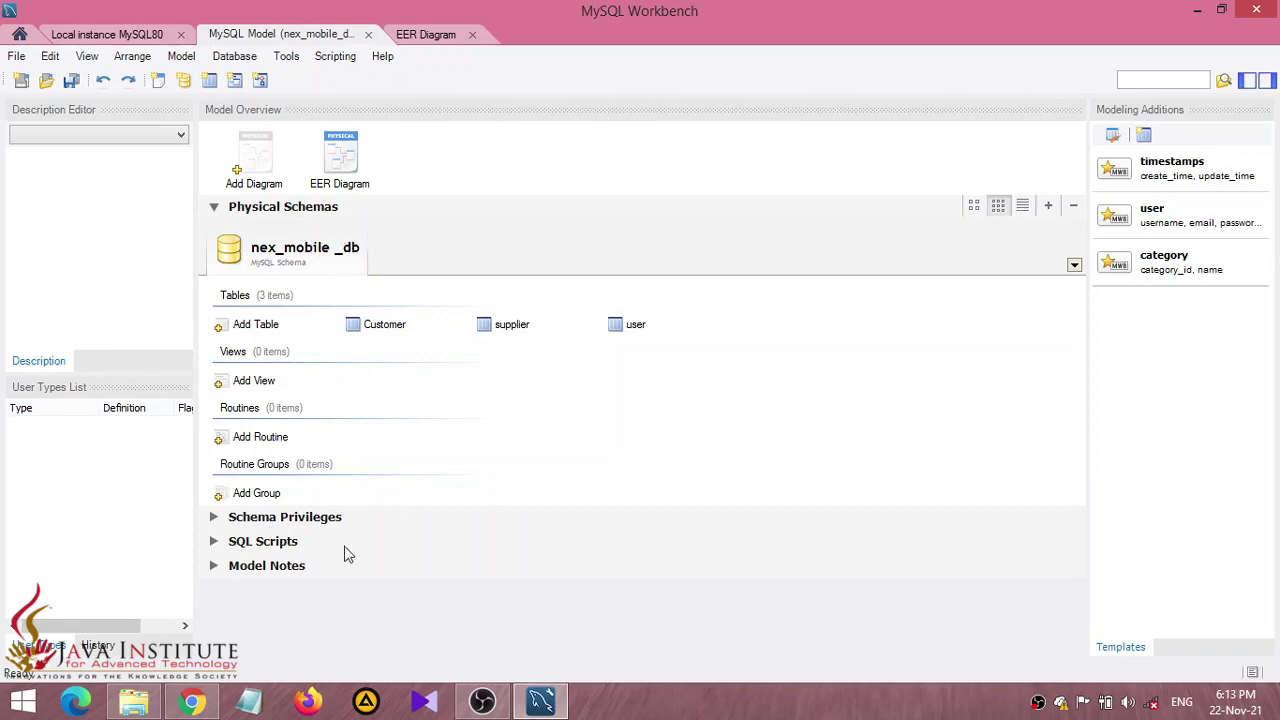
# - Check the Nex Mobile brief in Chrome and arrange the user, Customer and supplier tables in a row on Workbench's EER diagram
pyautogui.click(192, 701)
pyautogui.click(372, 12)
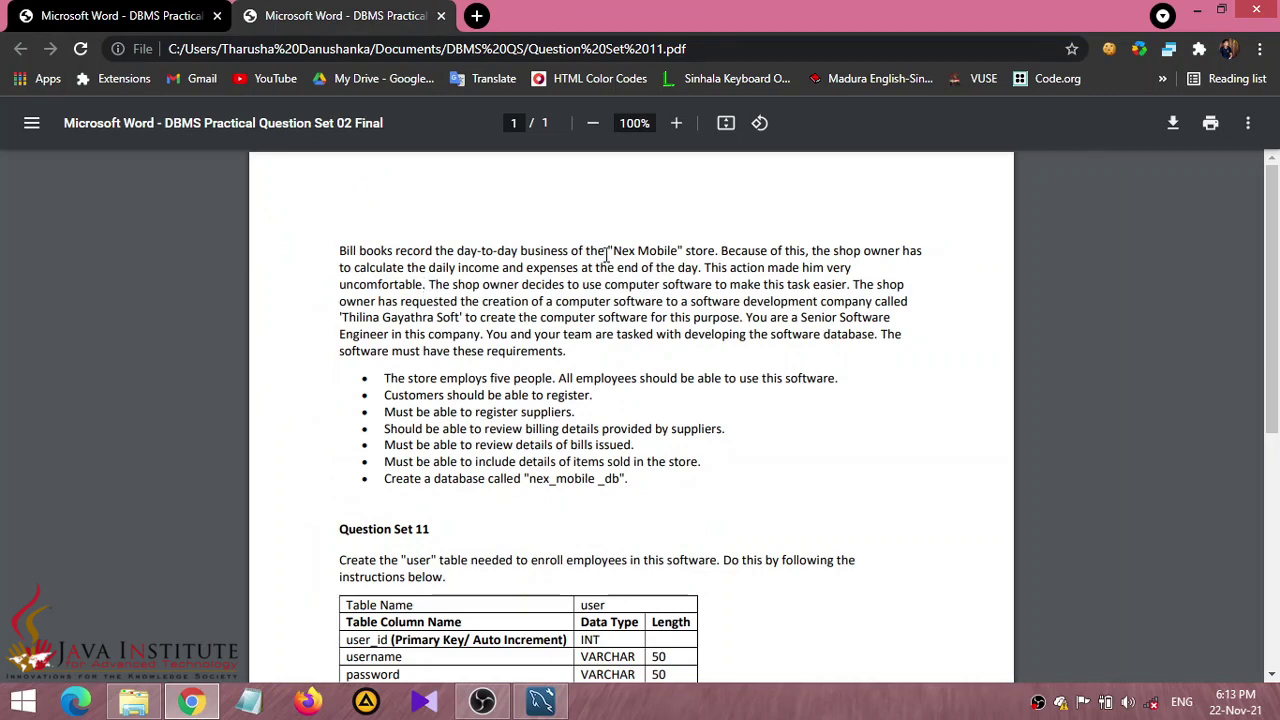
pyautogui.moveTo(606, 256); pyautogui.dragTo(688, 256)
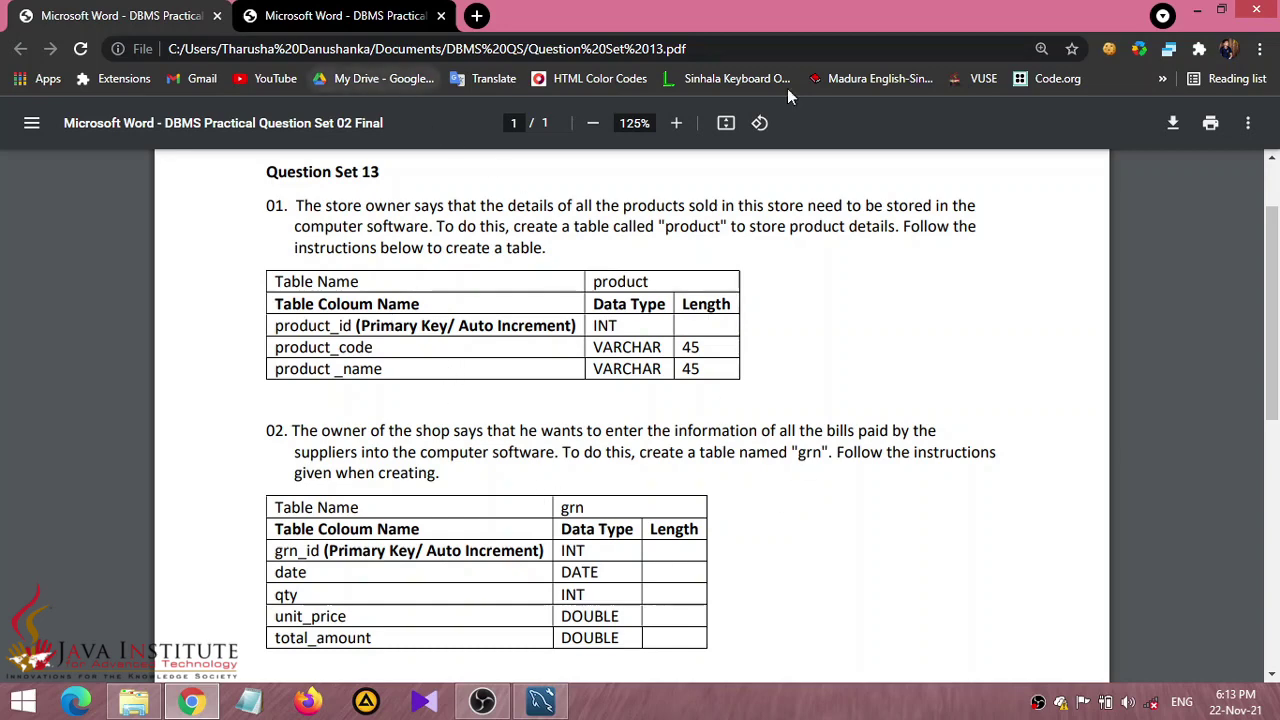
pyautogui.moveTo(1208, 8)
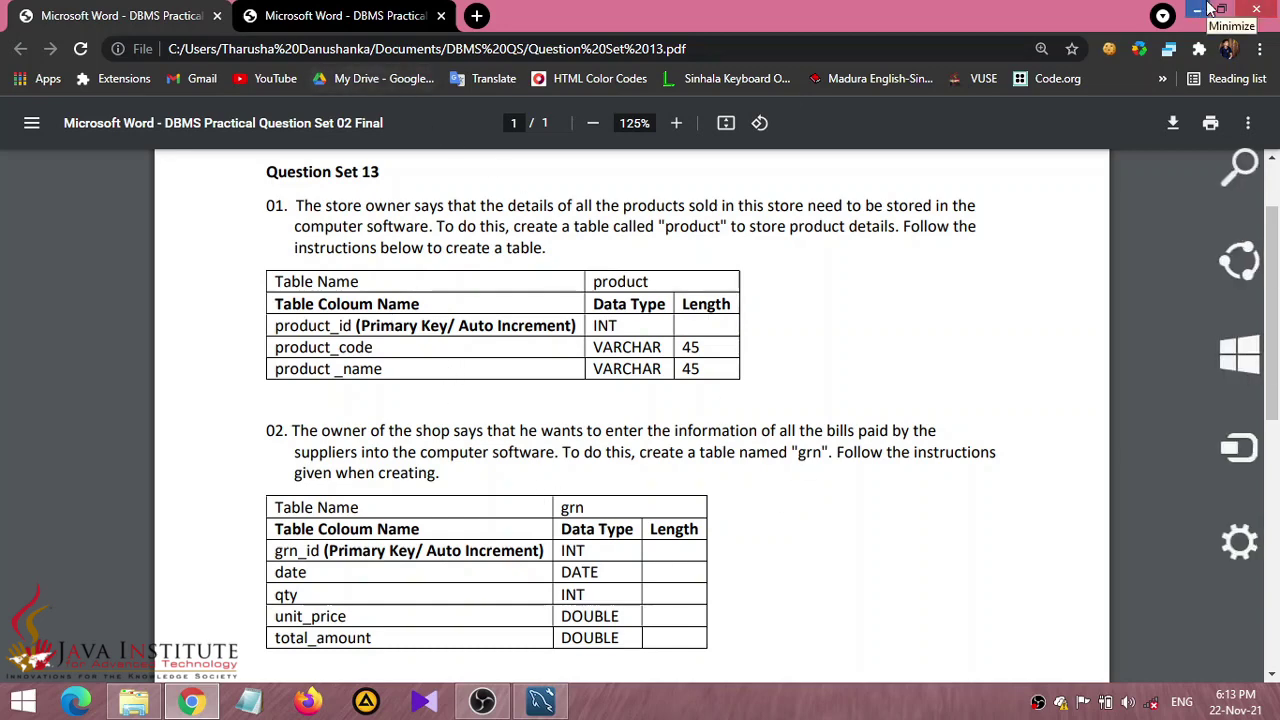
pyautogui.click(1206, 9)
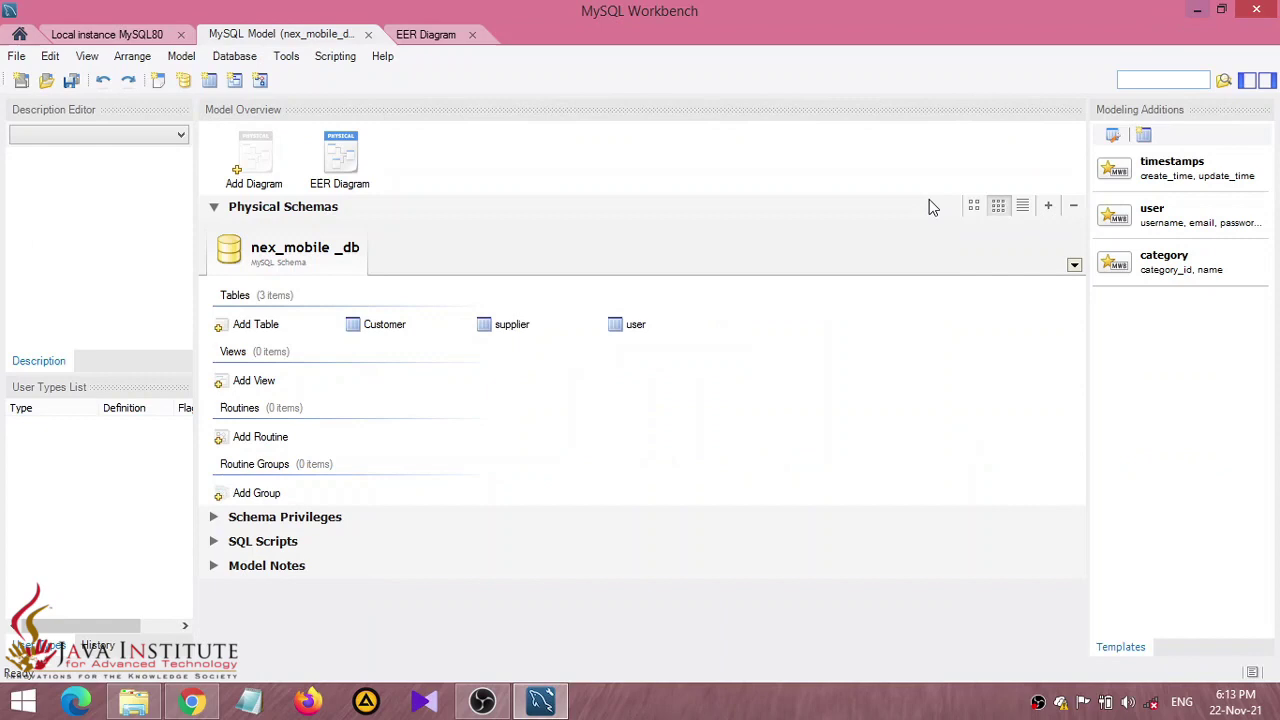
pyautogui.click(437, 34)
pyautogui.moveTo(415, 210); pyautogui.dragTo(361, 208)
pyautogui.moveTo(648, 225); pyautogui.dragTo(577, 215)
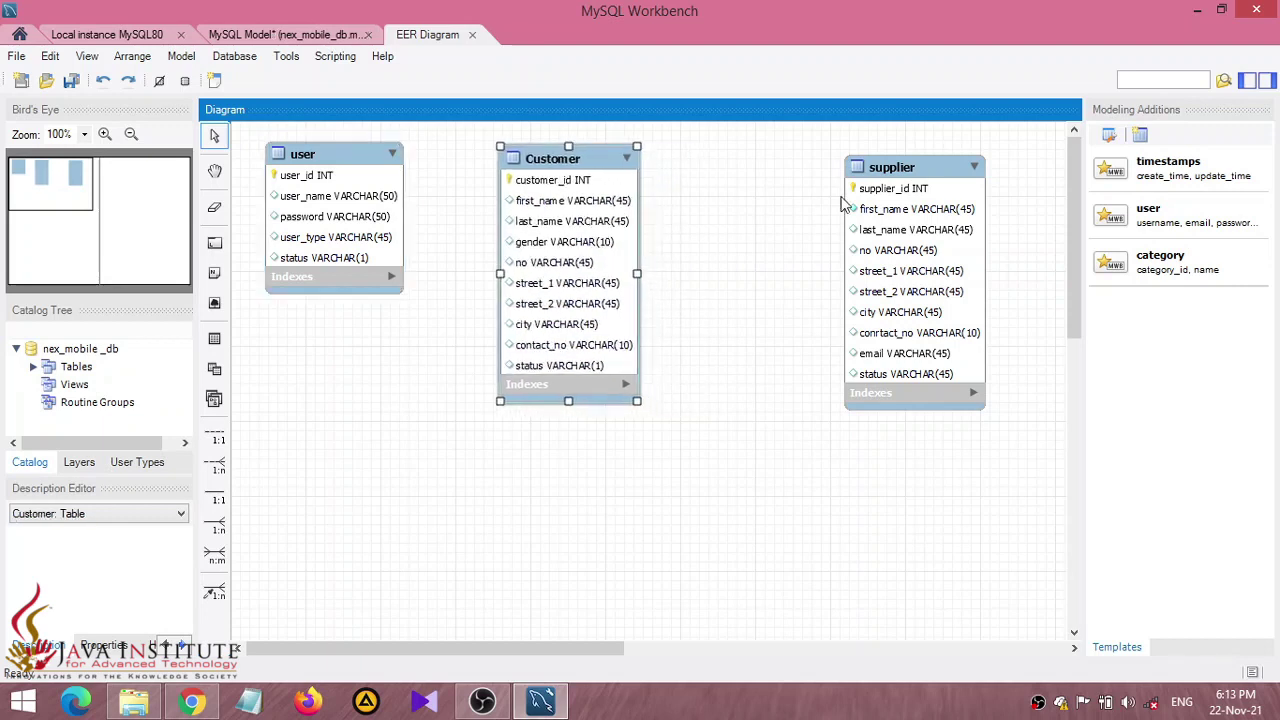
pyautogui.moveTo(894, 202); pyautogui.dragTo(832, 190)
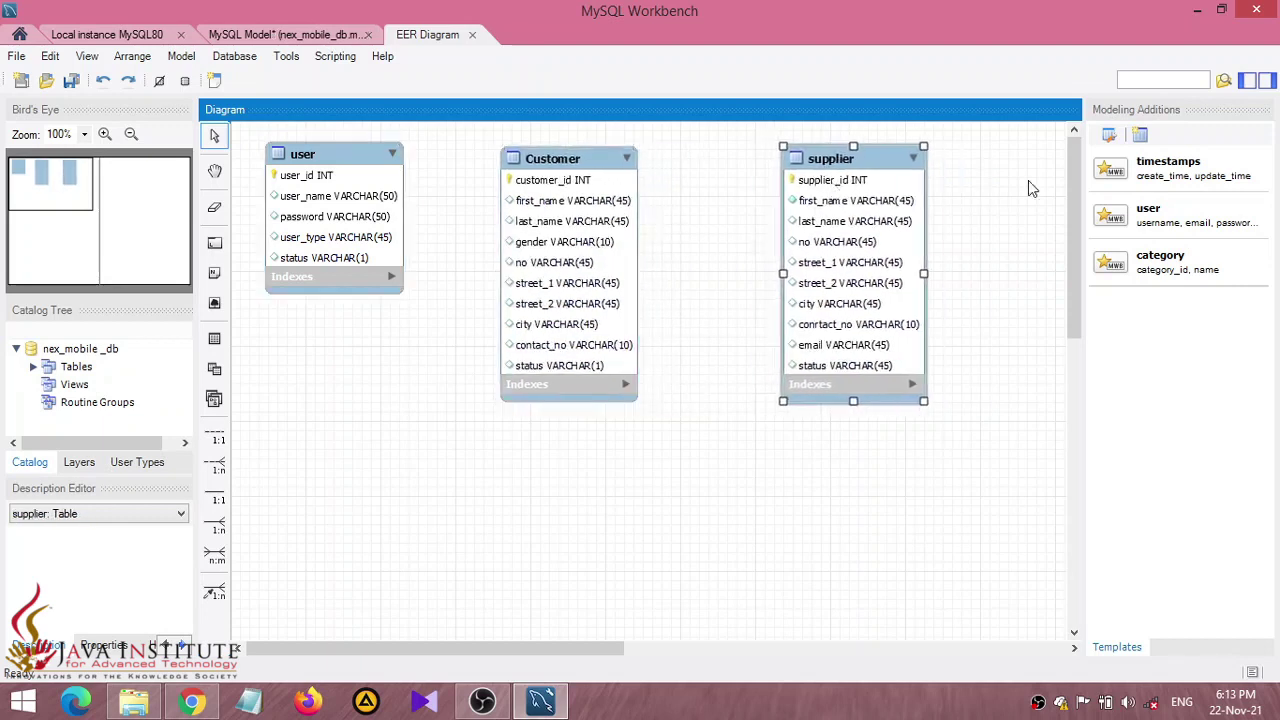
# - Check question 01 in Chrome and place a new table named product below the user table in the Workbench diagram
pyautogui.click(185, 703)
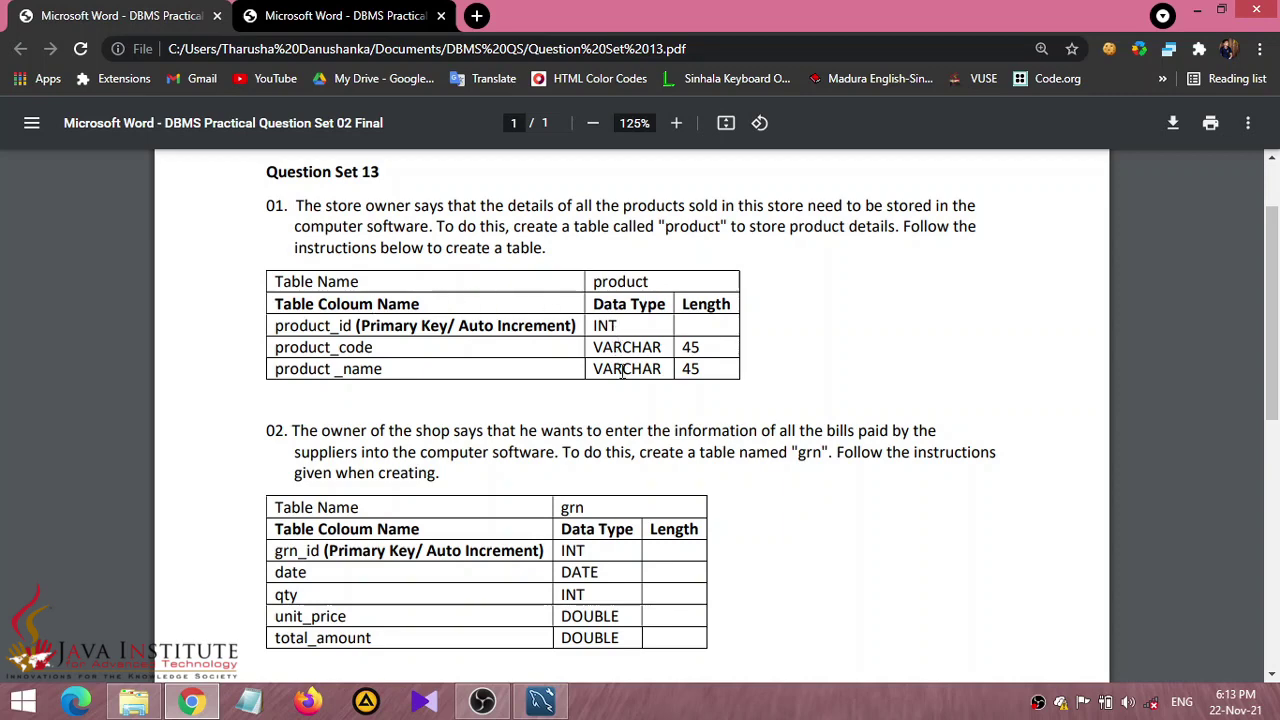
pyautogui.click(1197, 10)
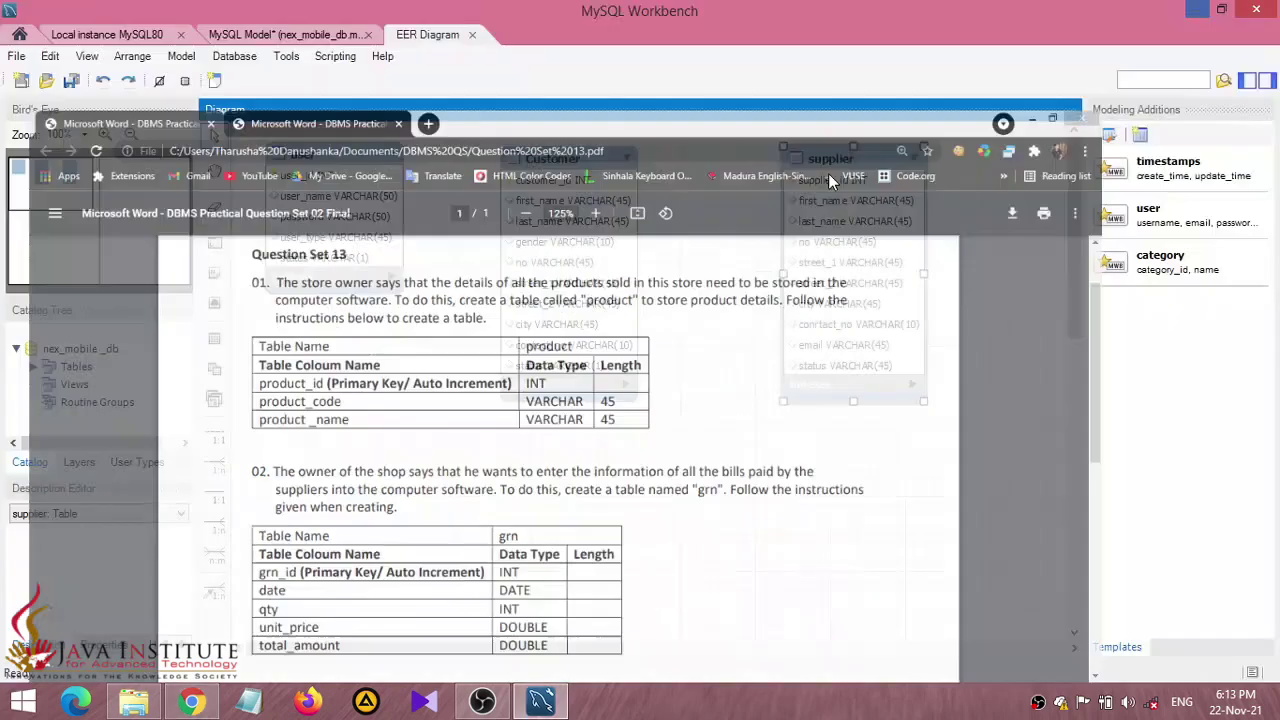
pyautogui.click(214, 338)
pyautogui.click(340, 406)
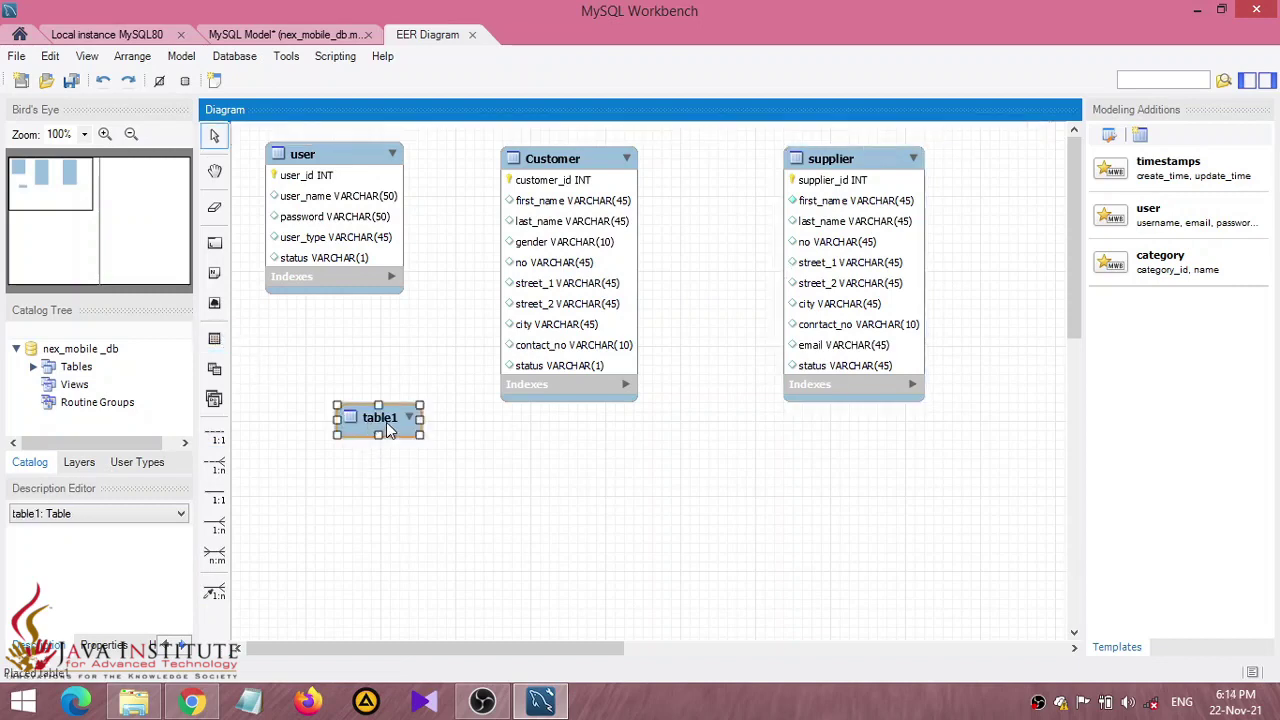
pyautogui.doubleClick(389, 424)
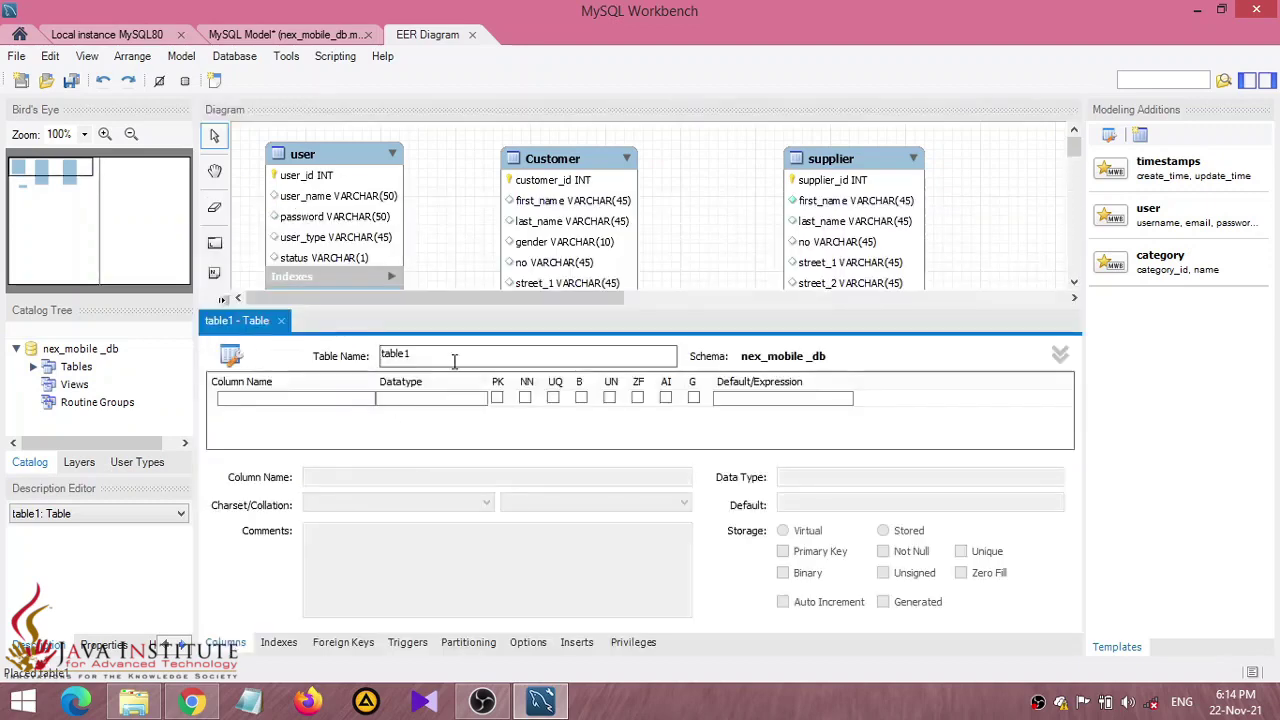
pyautogui.write('product')
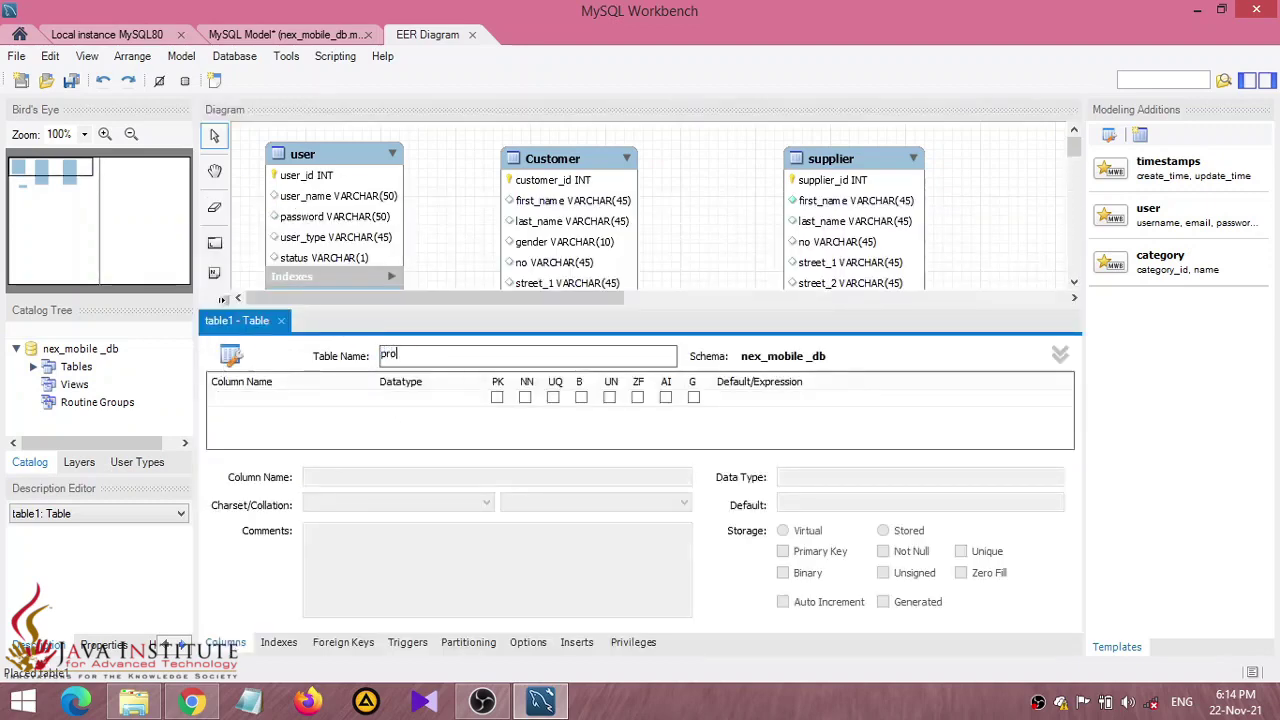
# - Add an INT column product_id to the product table as an auto-incrementing primary key, checking Question Set 13 for its definition
pyautogui.click(290, 414)
pyautogui.press('BackSpace')
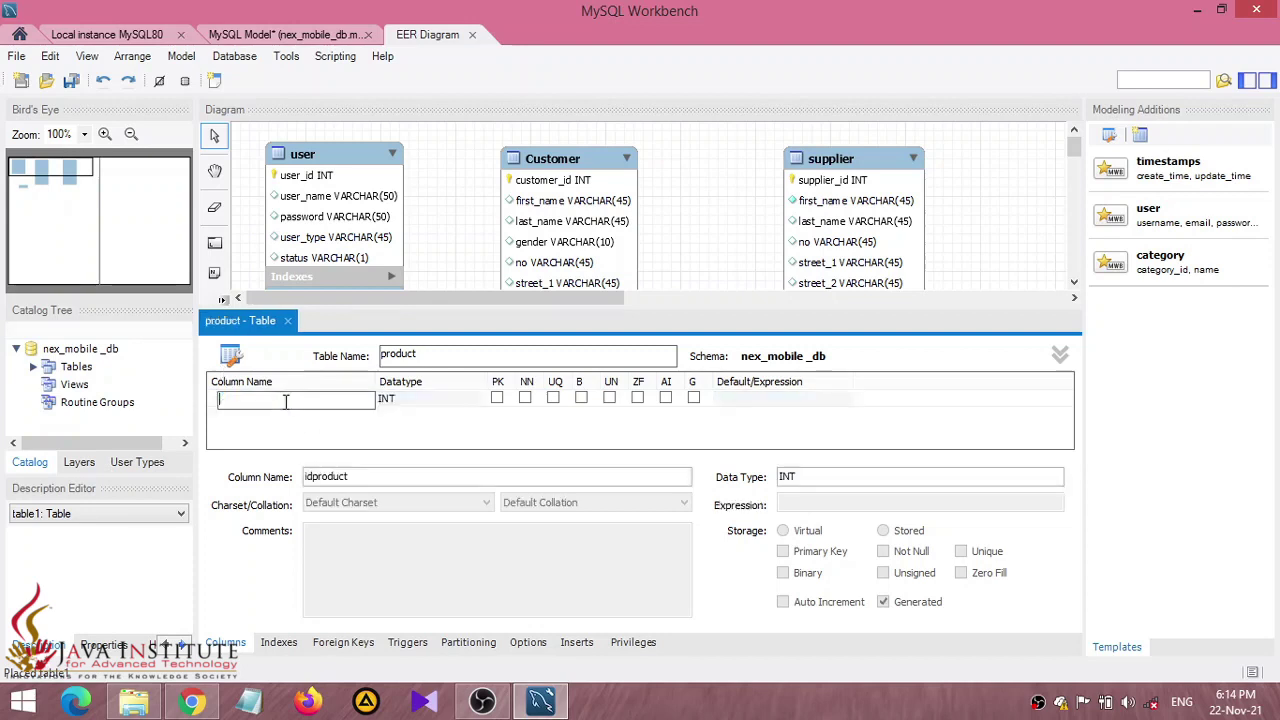
pyautogui.write('productid')
pyautogui.click(191, 701)
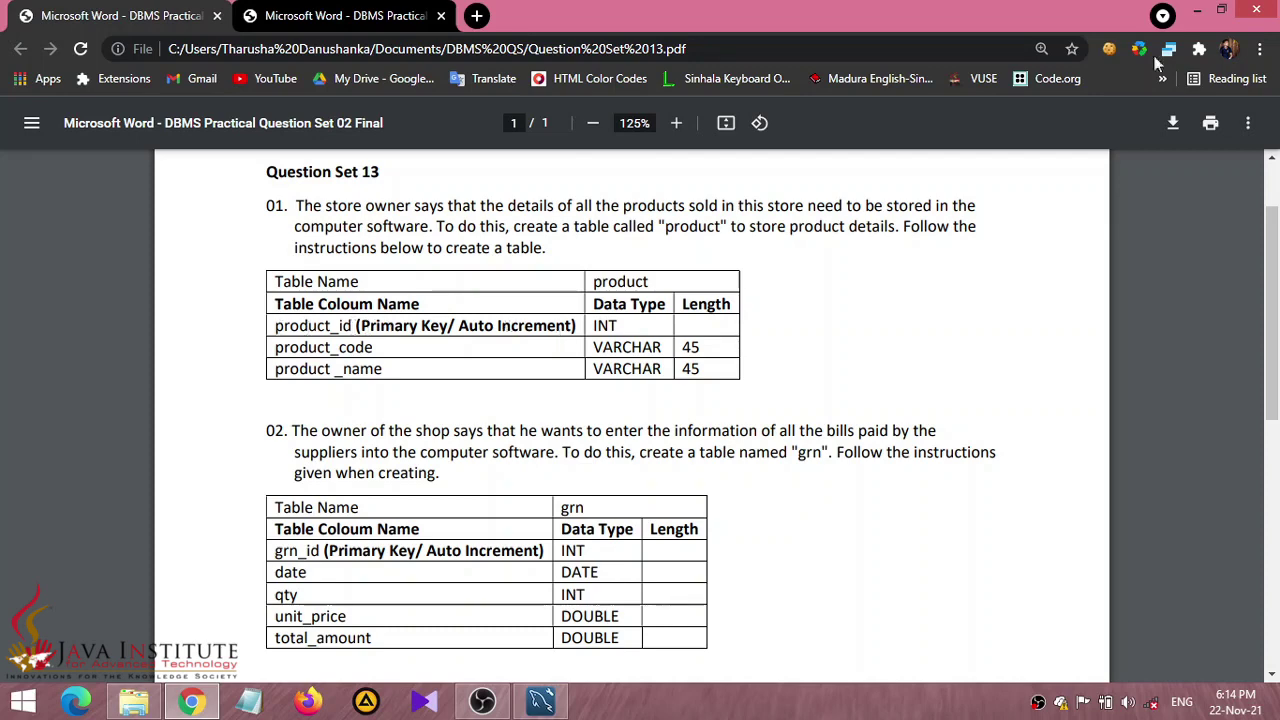
pyautogui.click(1199, 9)
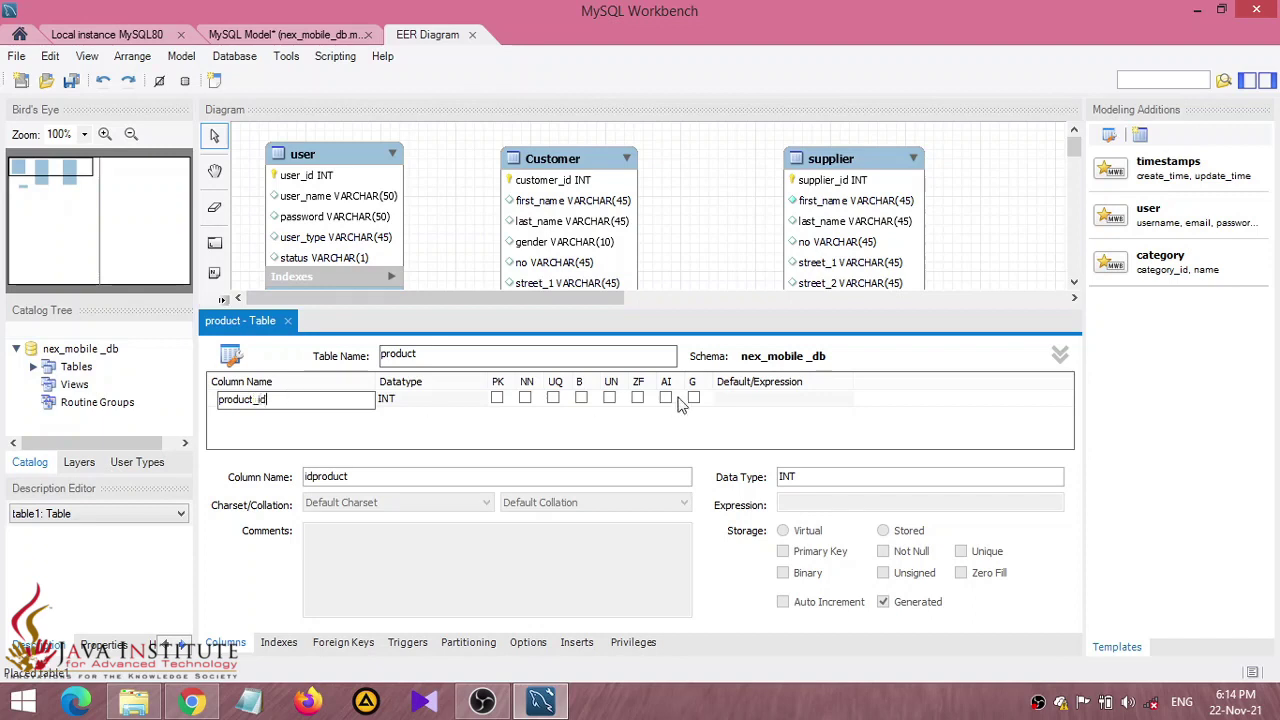
pyautogui.click(496, 399)
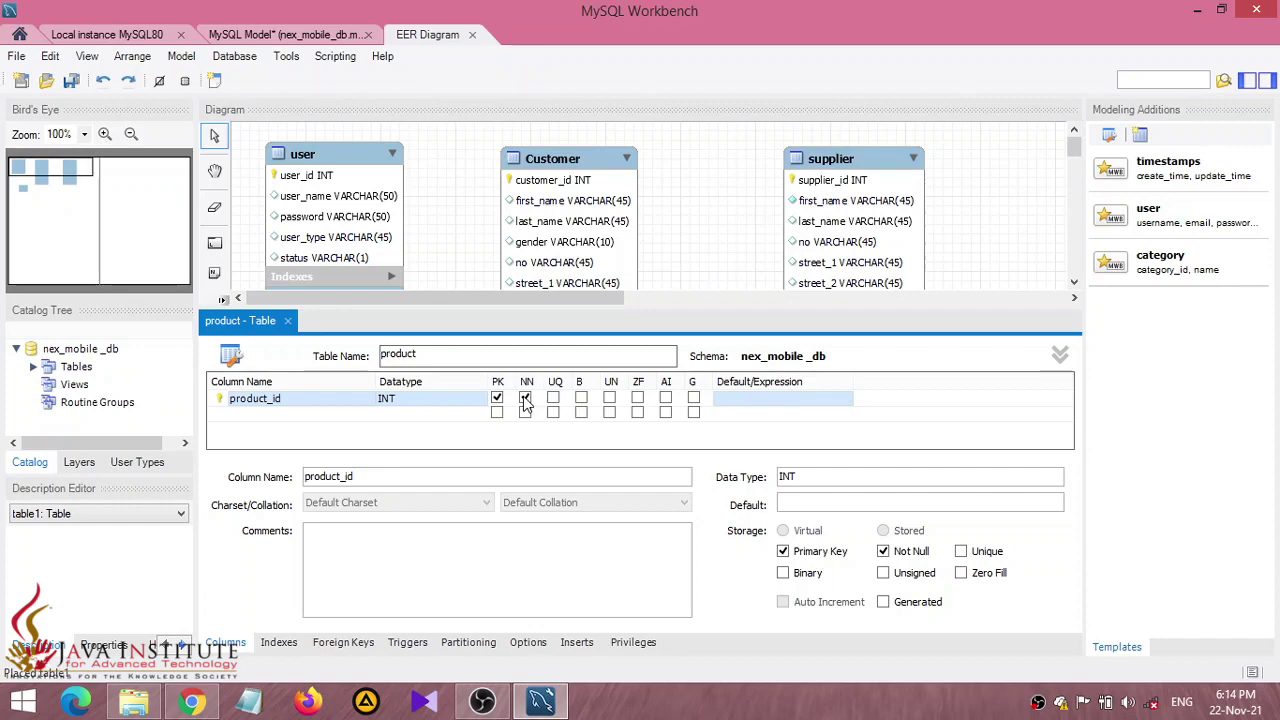
pyautogui.click(665, 399)
# - Check the next column in Question Set 13 and add product_code as VARCHAR(45) to the product table
pyautogui.click(192, 702)
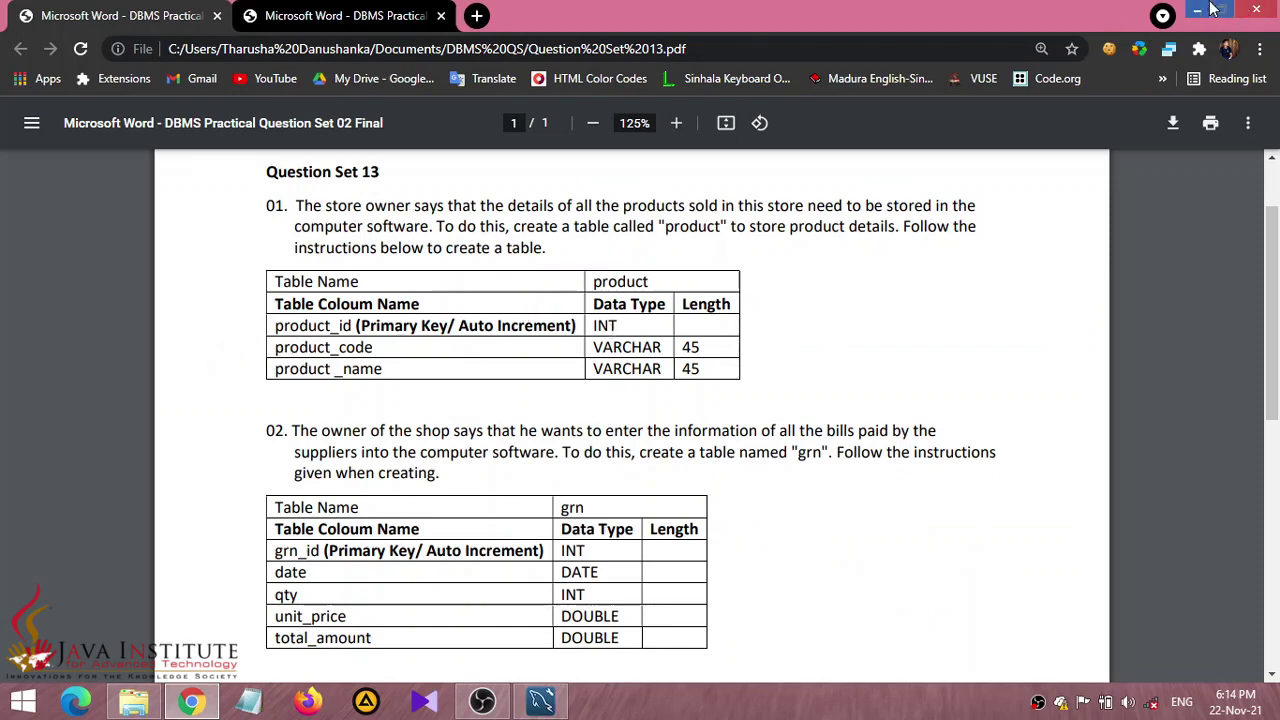
pyautogui.click(1198, 9)
pyautogui.doubleClick(266, 413)
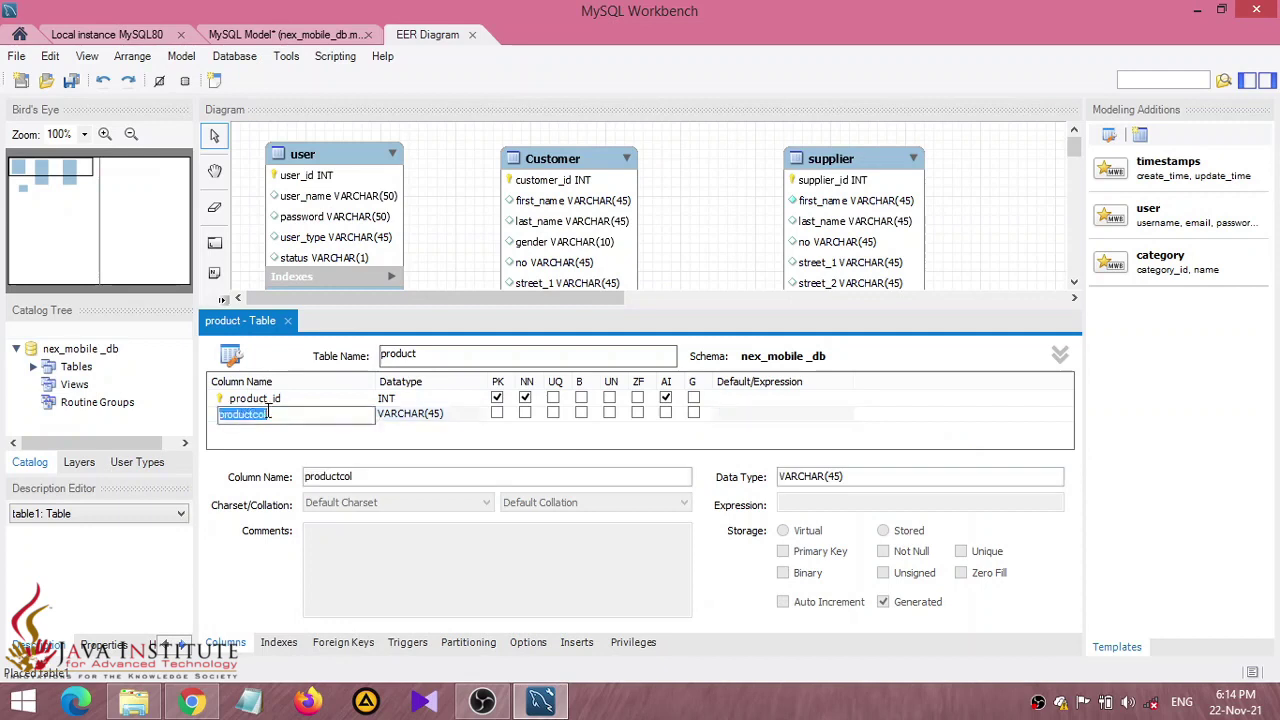
pyautogui.write('product_code')
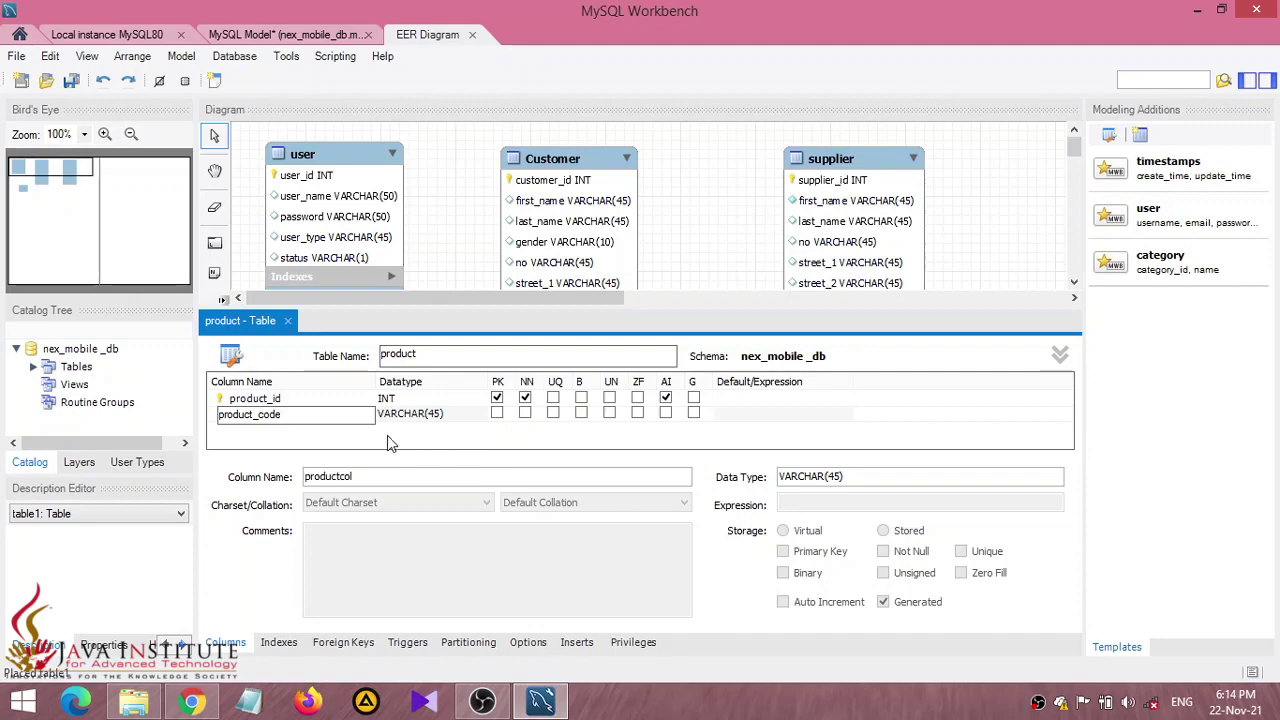
# - Mark product_code as not null and add a not-null VARCHAR(45) column product_name to the product table, checking Question Set 13 in Chrome
pyautogui.click(333, 428)
pyautogui.click(193, 703)
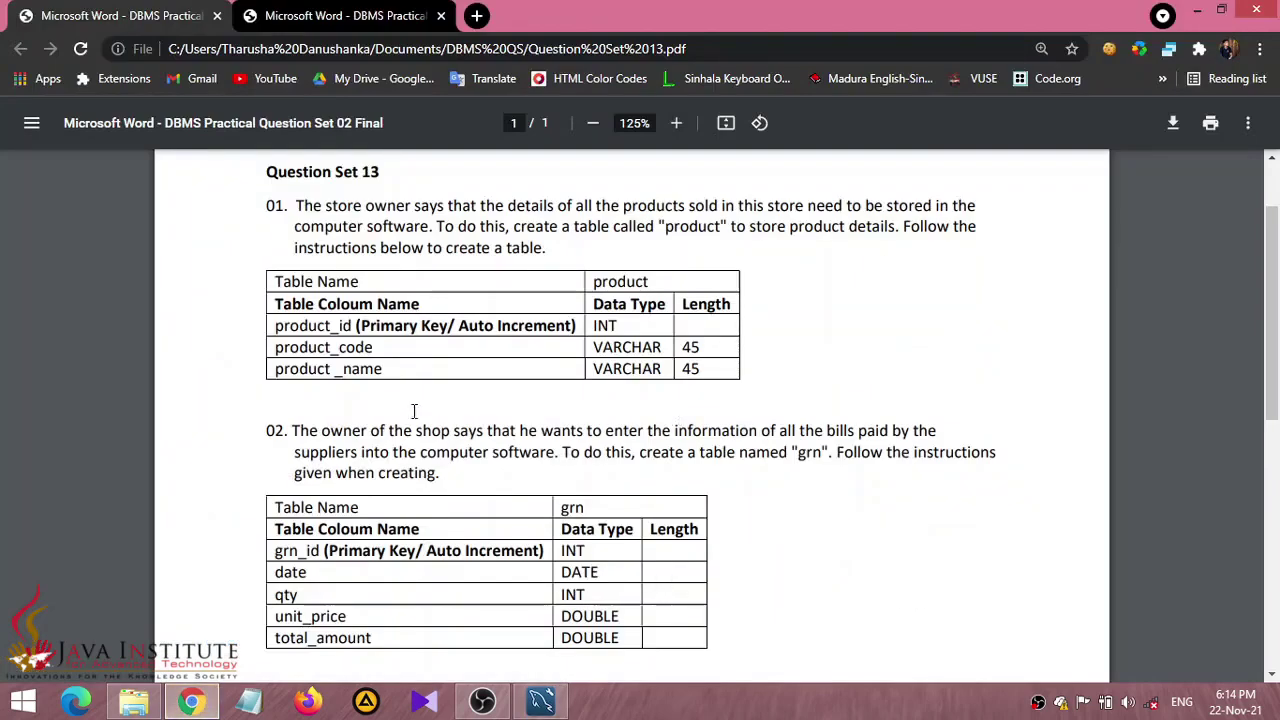
pyautogui.click(1197, 10)
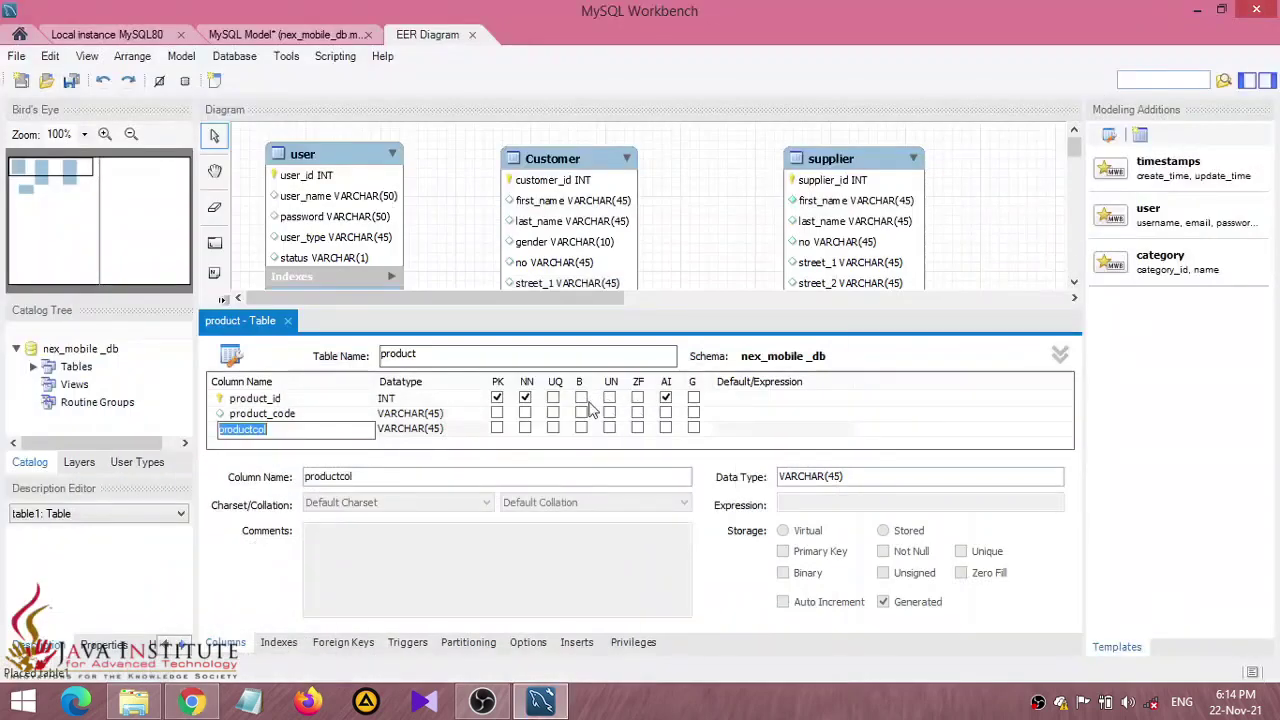
pyautogui.click(525, 413)
pyautogui.click(266, 432)
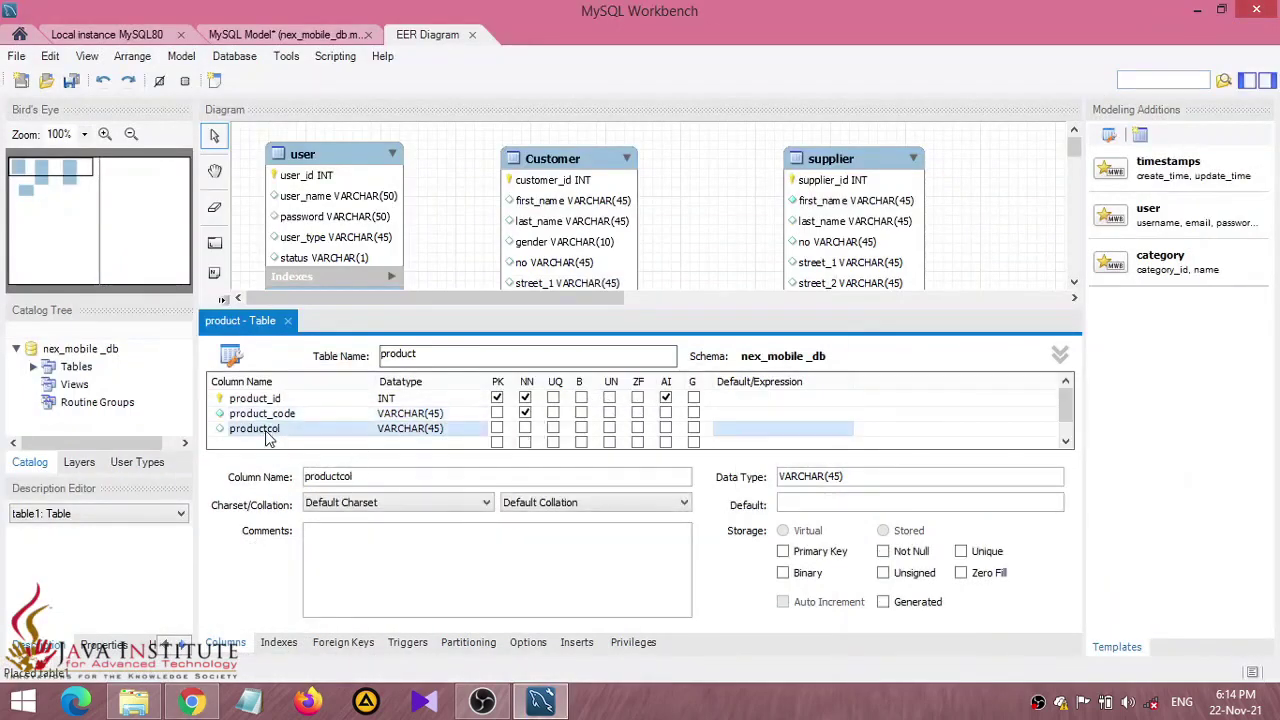
pyautogui.click(266, 430)
pyautogui.write('pro')
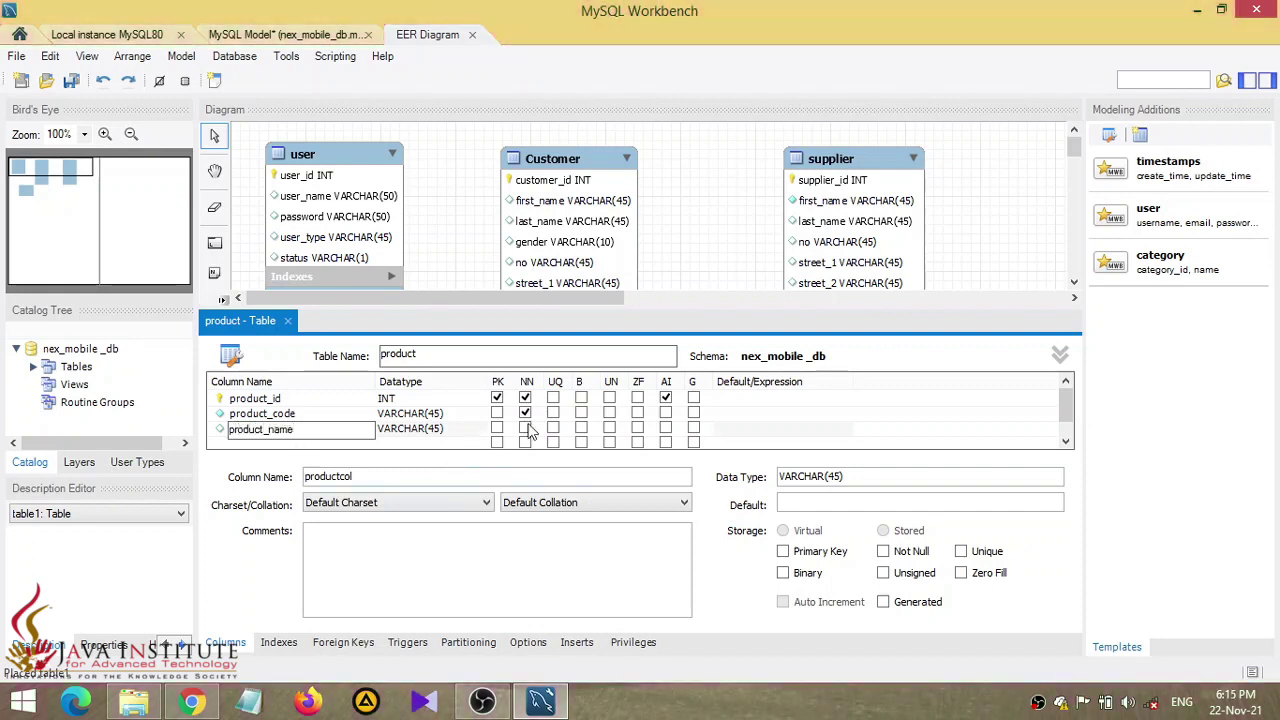
pyautogui.click(527, 429)
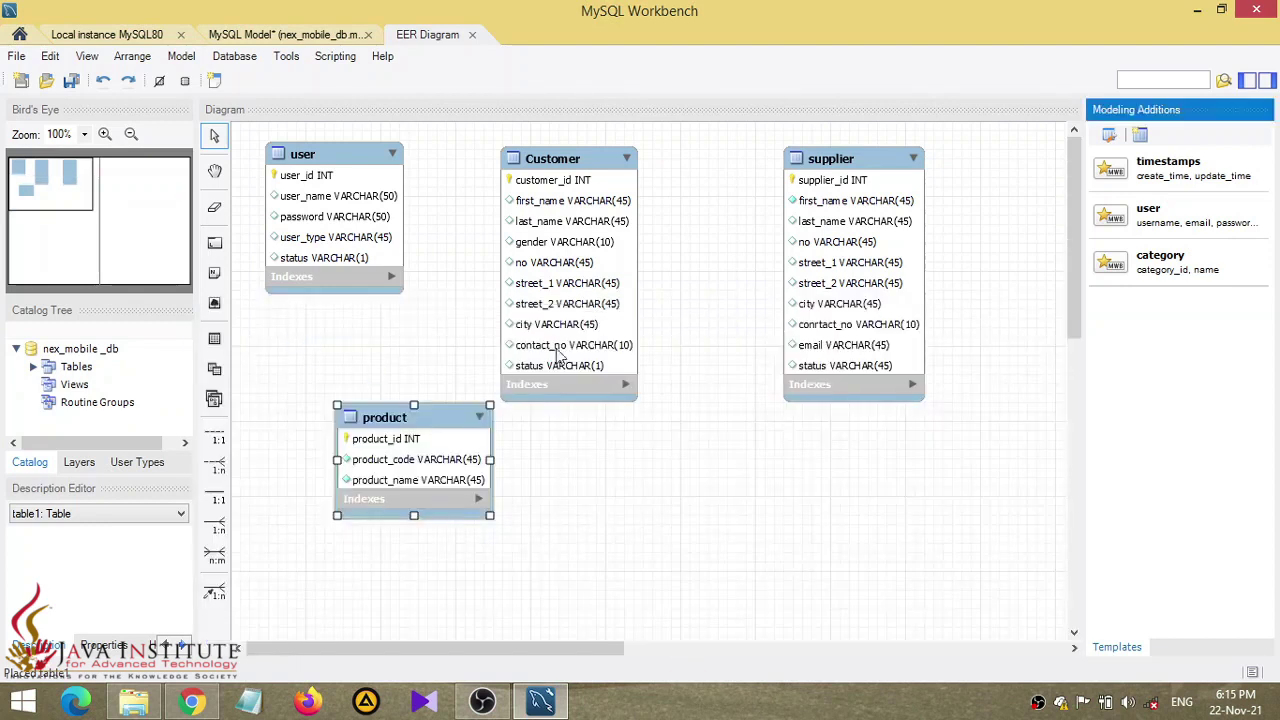
# - Move the product table nearer beneath the user table and read question 02 on the grn table in Chrome
pyautogui.moveTo(418, 472); pyautogui.dragTo(368, 505)
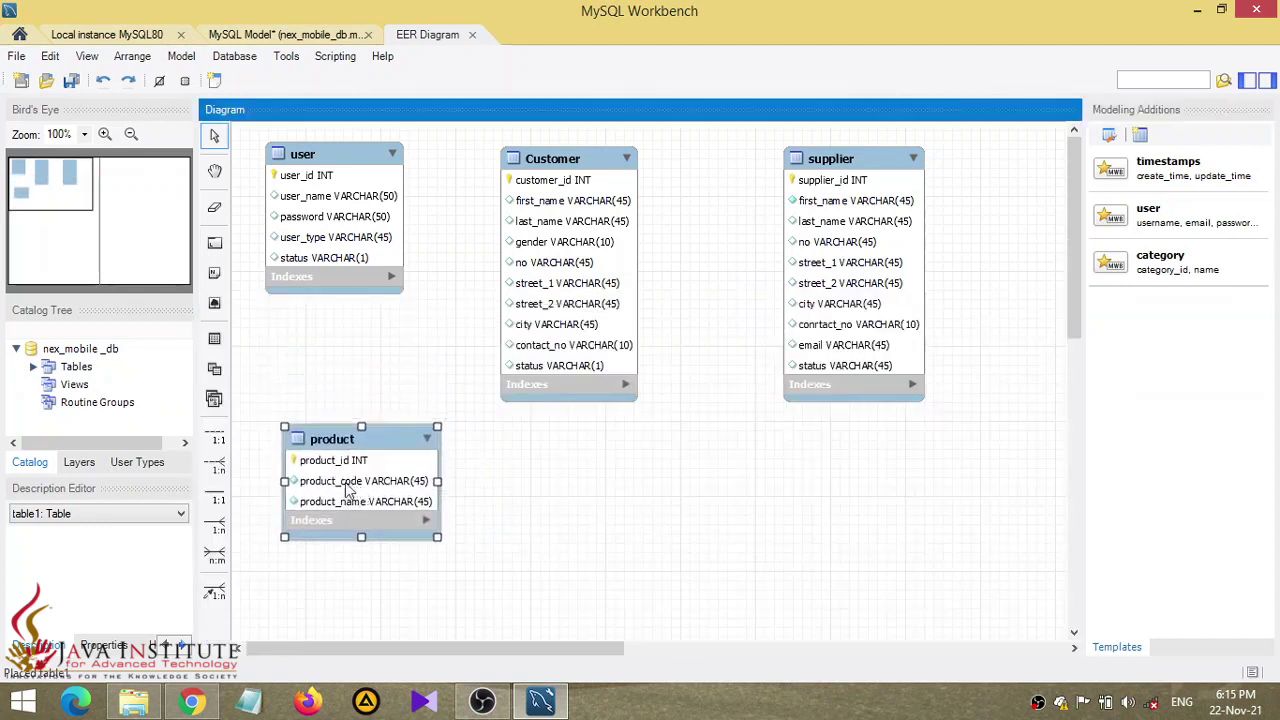
pyautogui.click(192, 701)
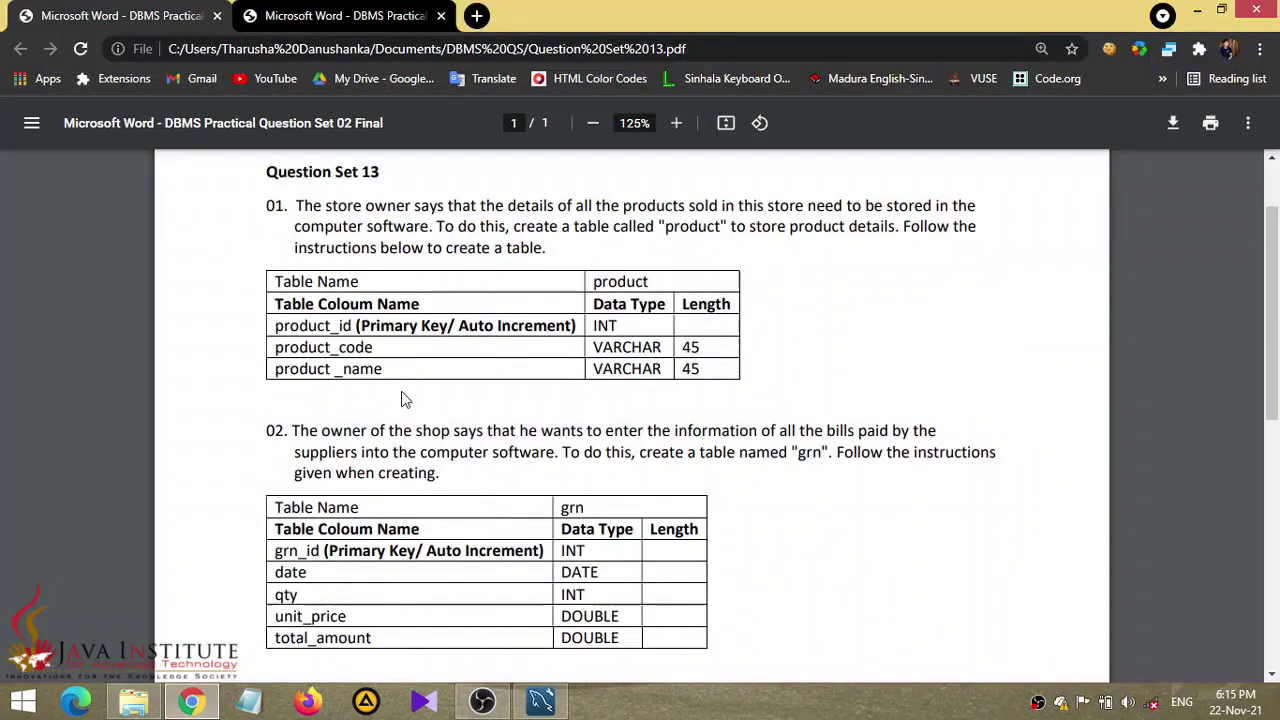
pyautogui.scroll(-3, 397, 314)
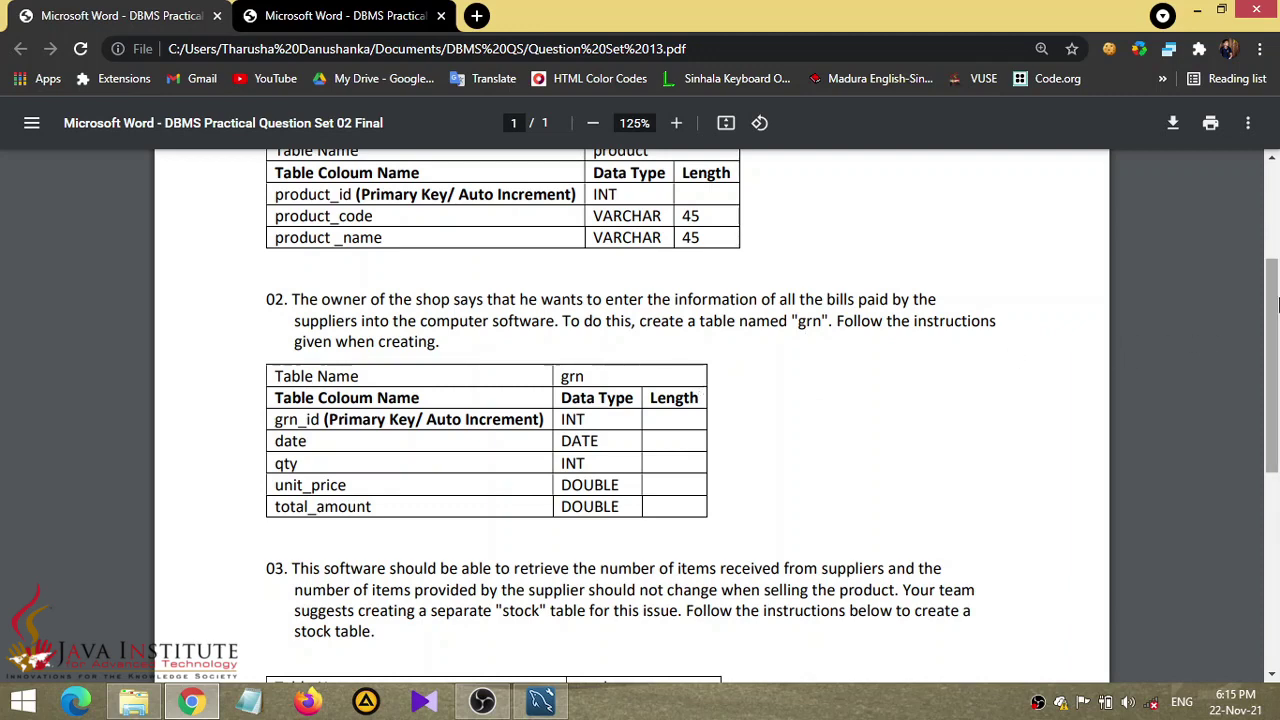
pyautogui.moveTo(1272, 365); pyautogui.dragTo(1272, 401)
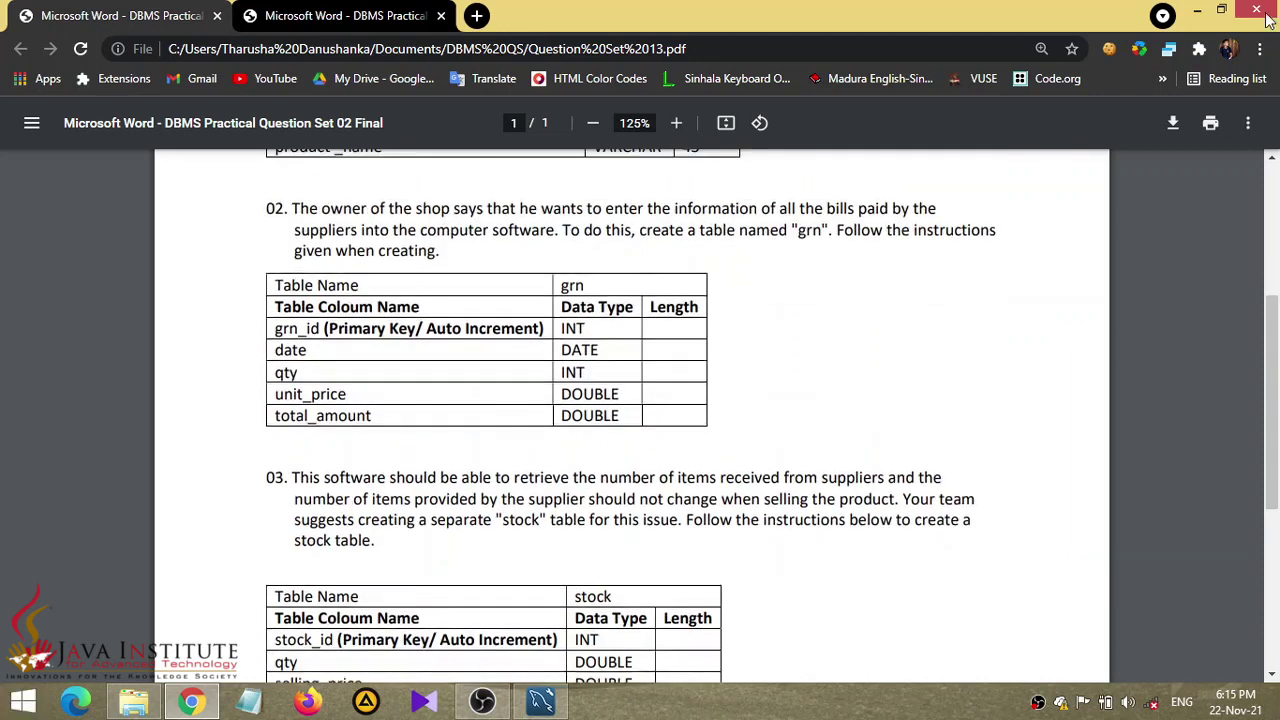
# - Switch to Workbench and place a new table named grn below and between the Customer and supplier tables
pyautogui.click(555, 706)
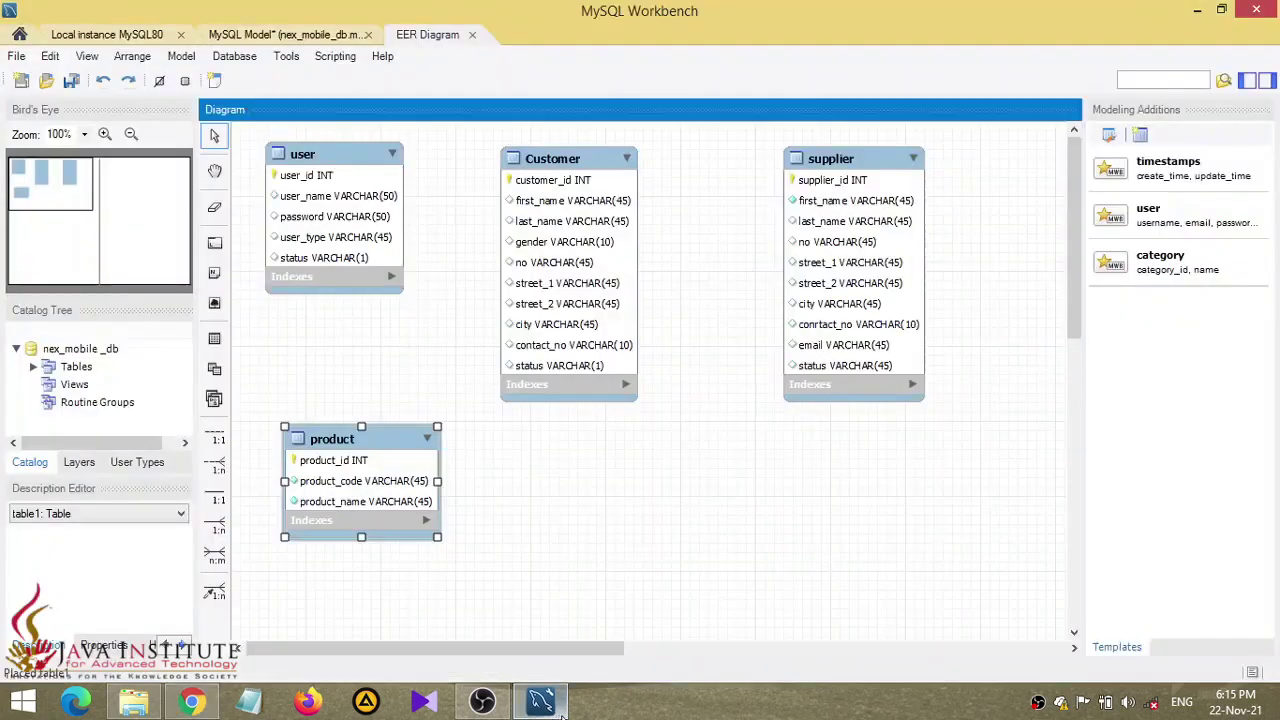
pyautogui.click(214, 338)
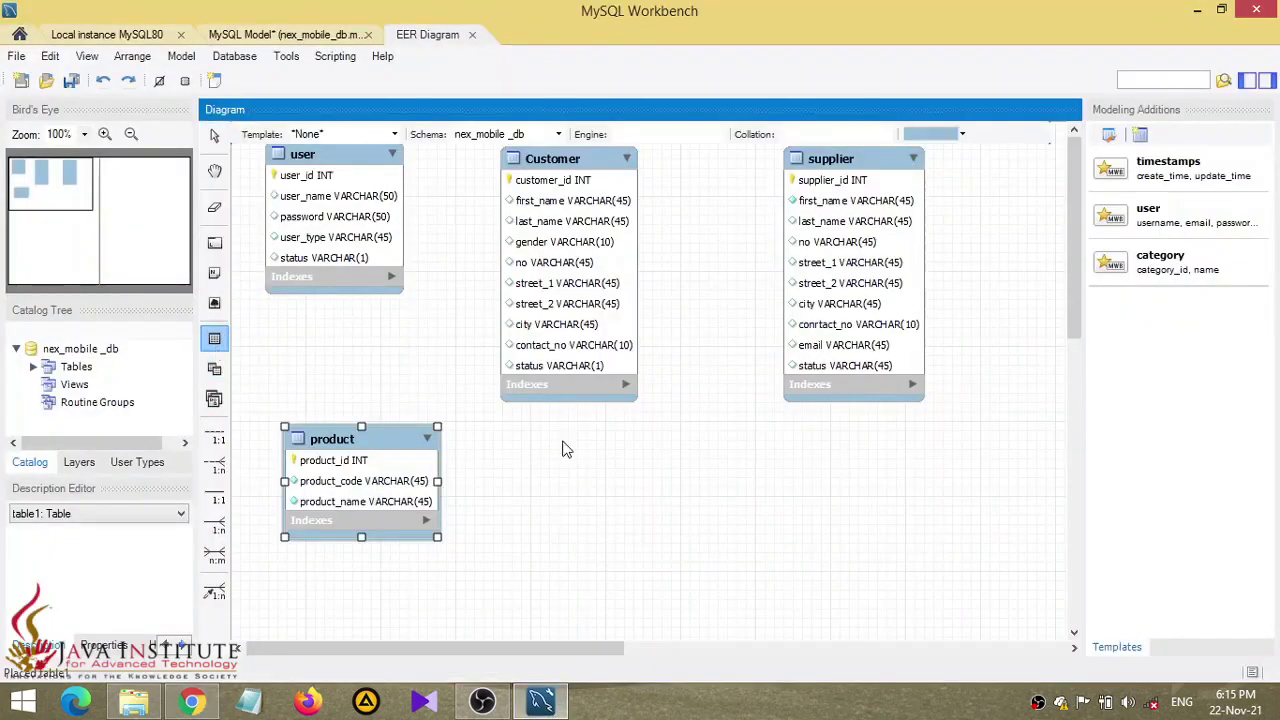
pyautogui.click(734, 463)
pyautogui.click(771, 477)
pyautogui.doubleClick(785, 481)
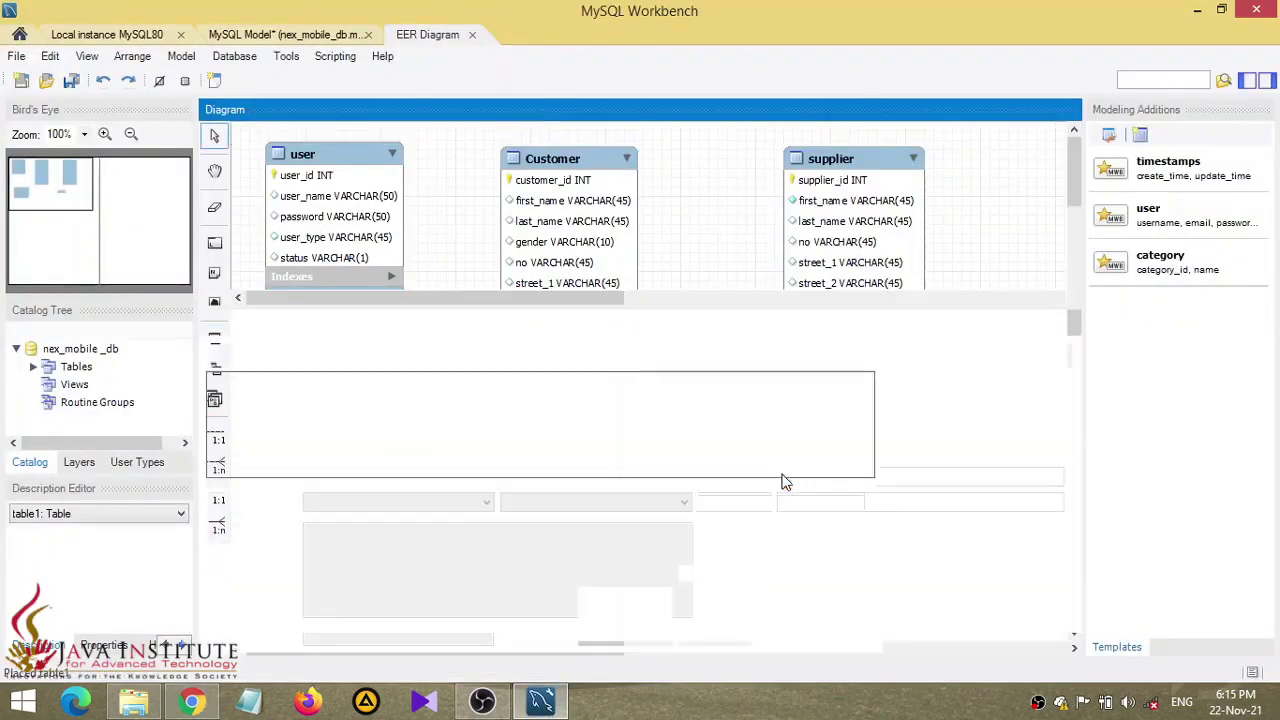
pyautogui.write('grn')
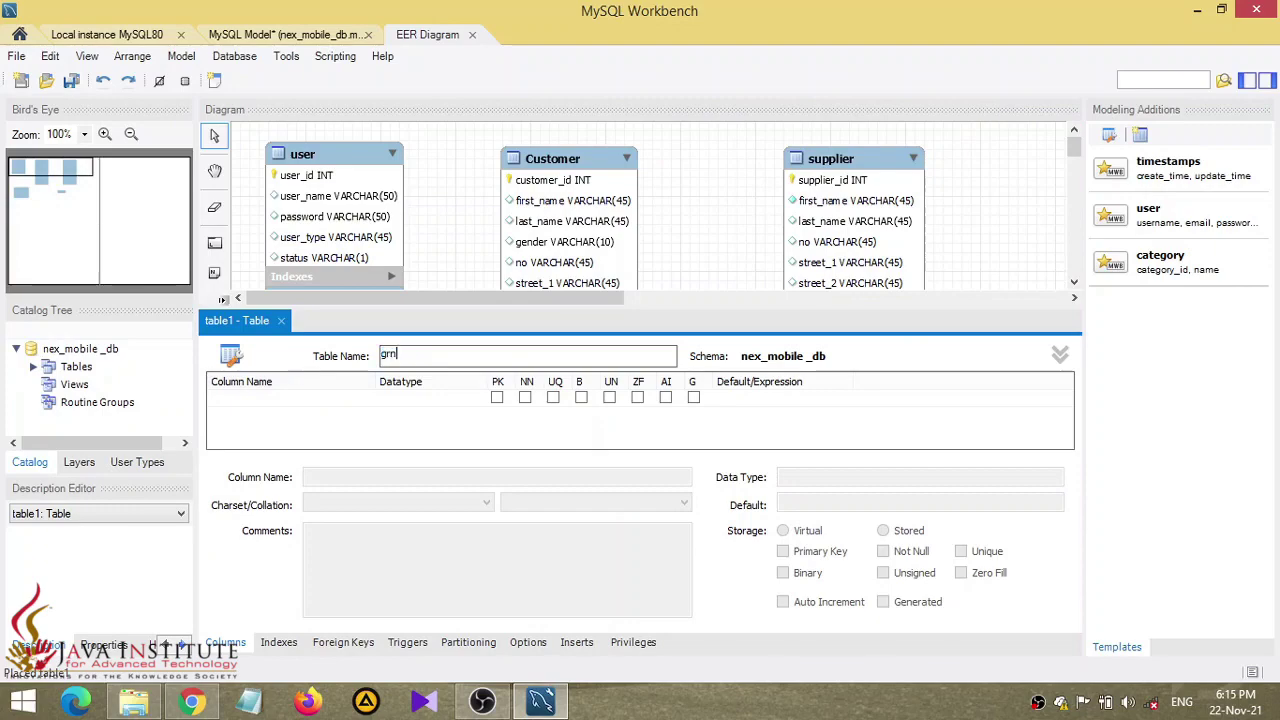
# - Add a not-null INT column grn_id to the grn table as auto-incrementing primary key, checking question 02 in Chrome
pyautogui.click(232, 398)
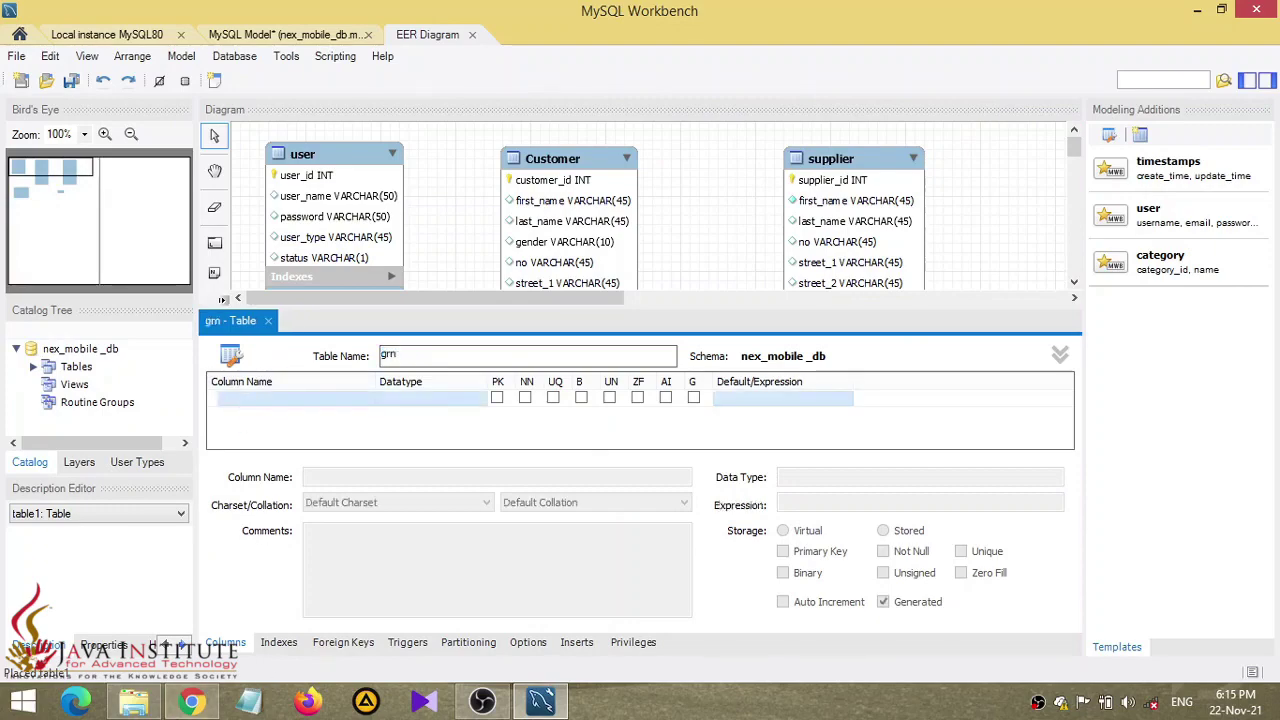
pyautogui.click(191, 701)
pyautogui.click(191, 702)
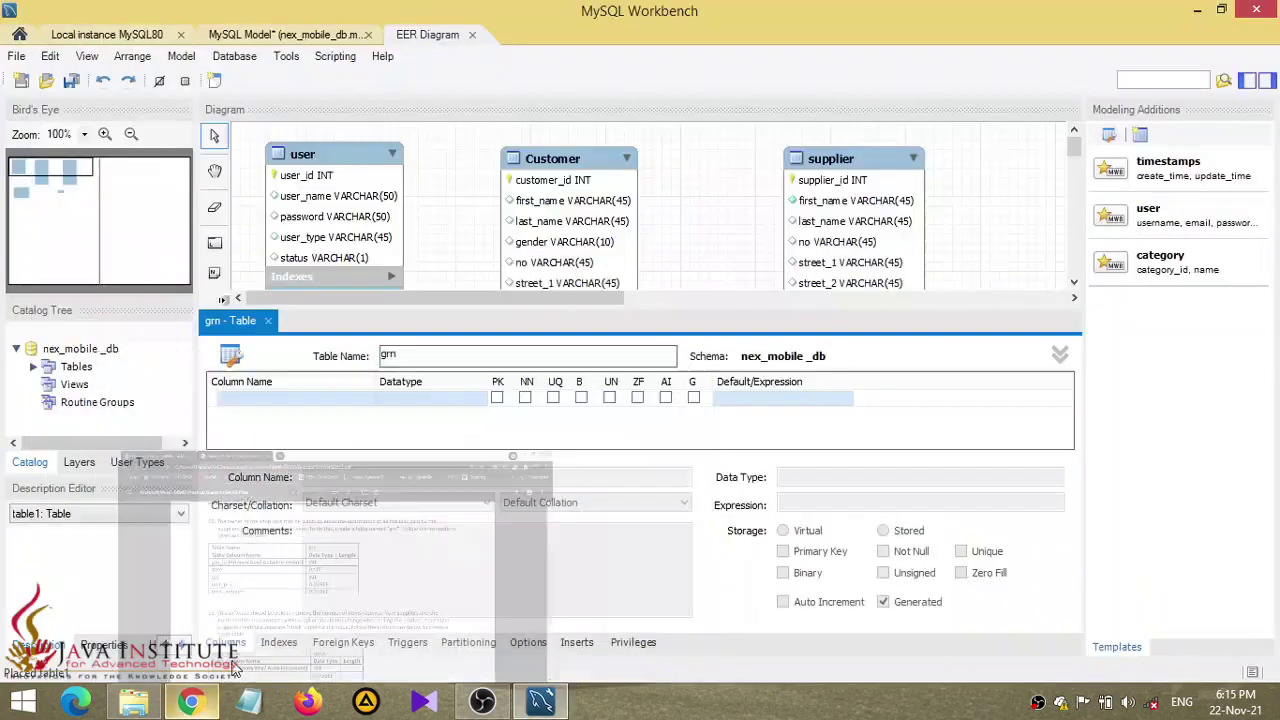
pyautogui.click(282, 407)
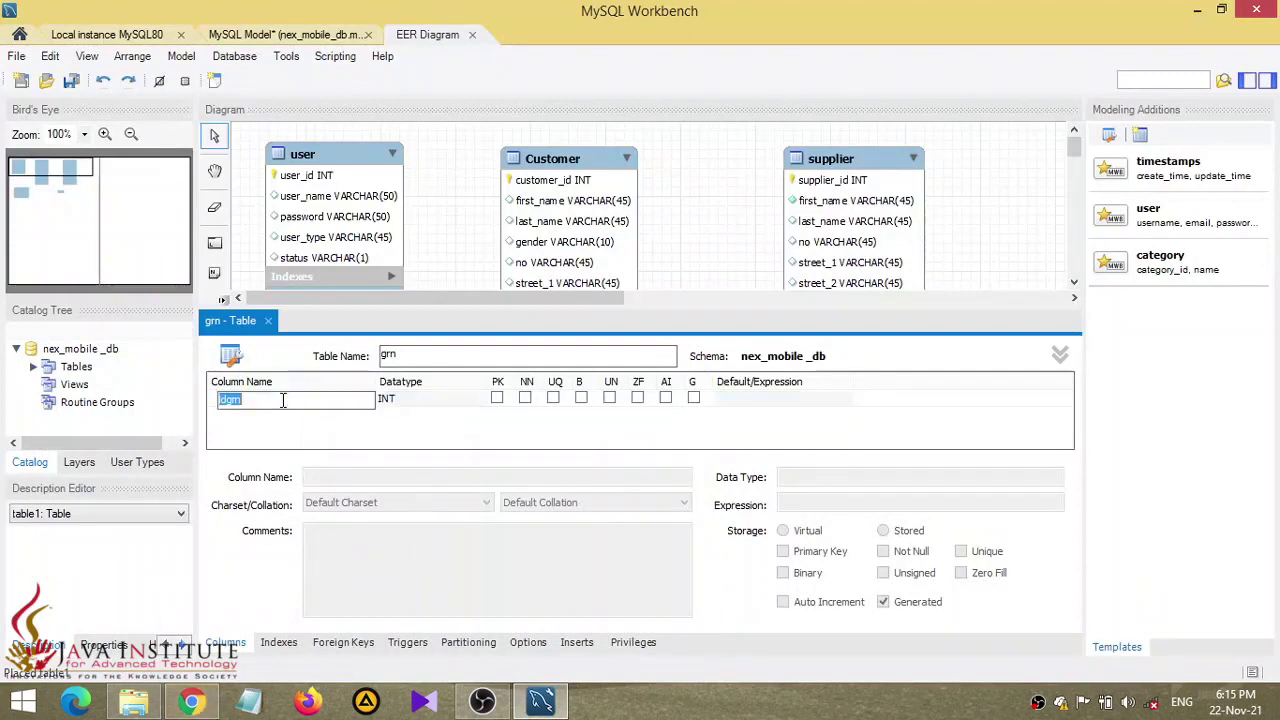
pyautogui.write('gfr')
pyautogui.write('rn')
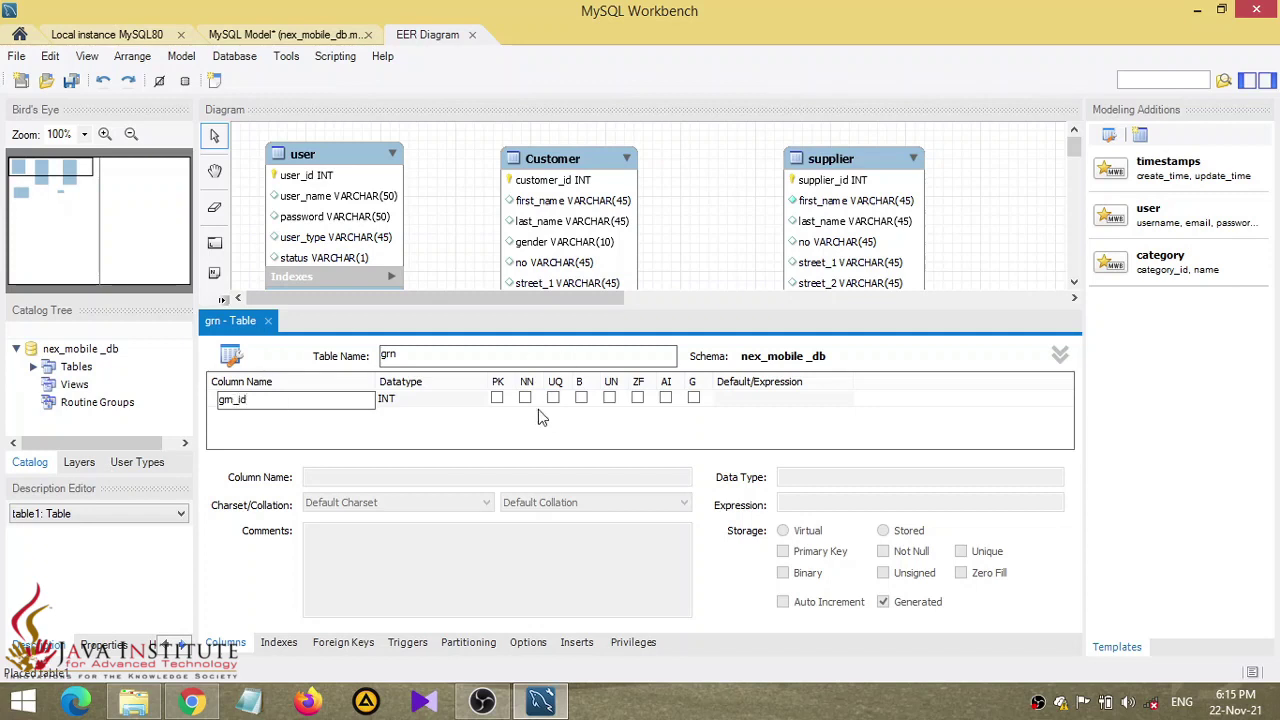
pyautogui.click(498, 398)
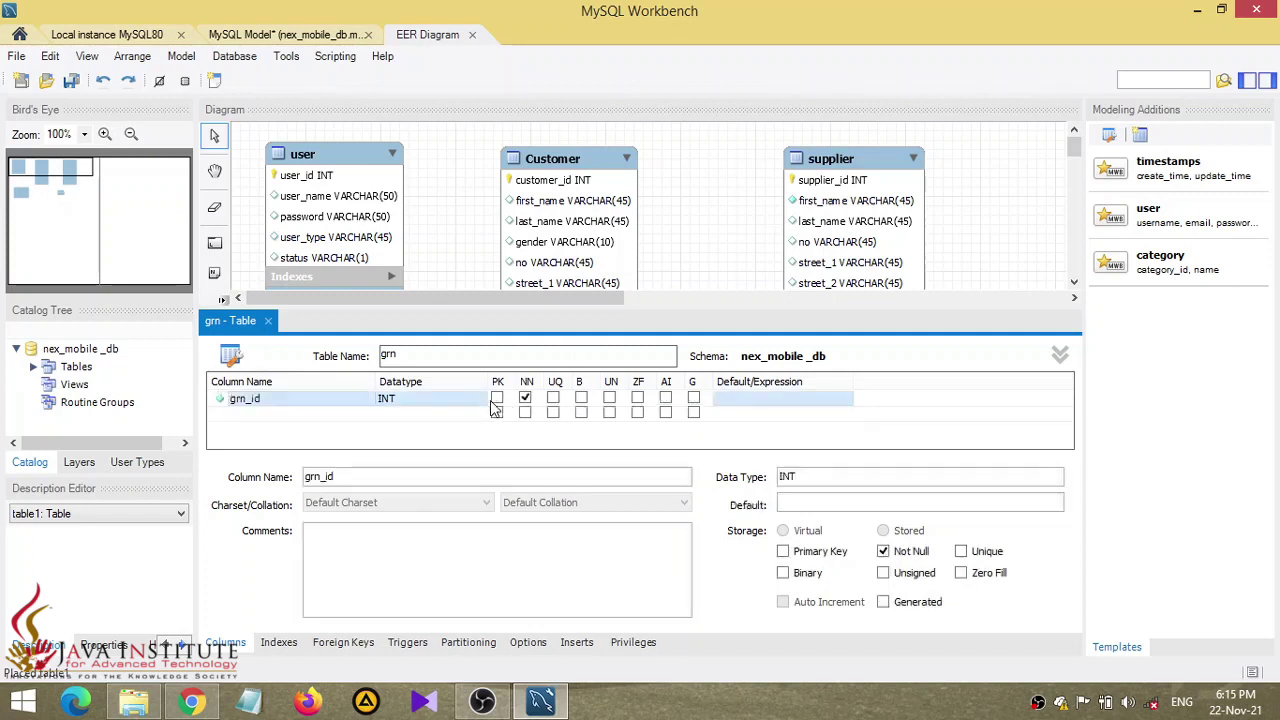
pyautogui.click(497, 398)
pyautogui.click(192, 700)
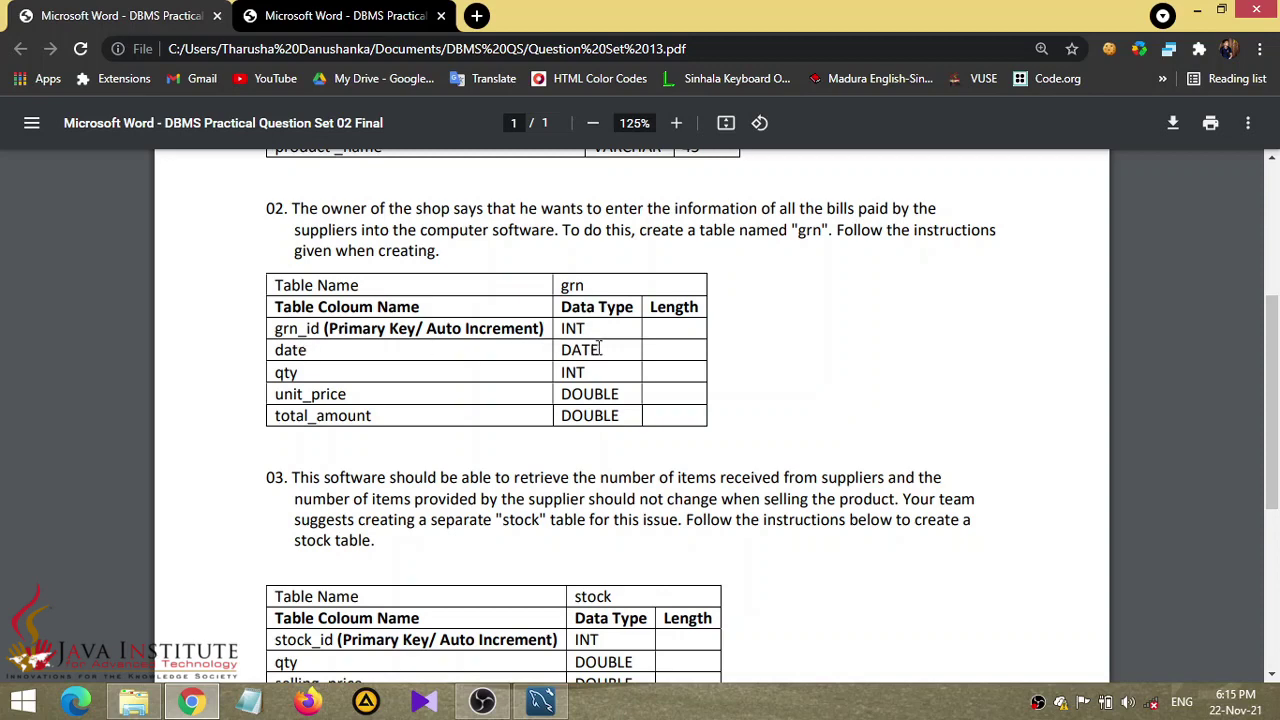
pyautogui.click(1197, 10)
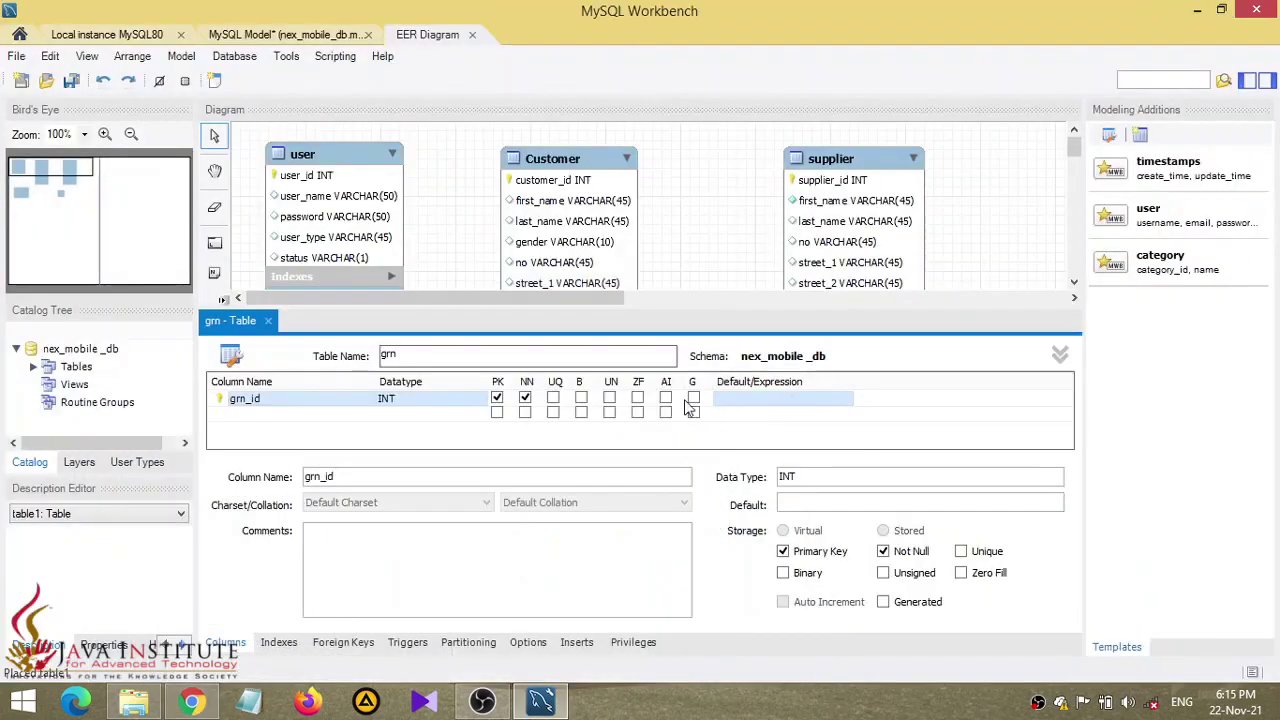
pyautogui.click(666, 398)
# - Add a date column to the grn table with datatype DATE and mark it not null
pyautogui.click(242, 418)
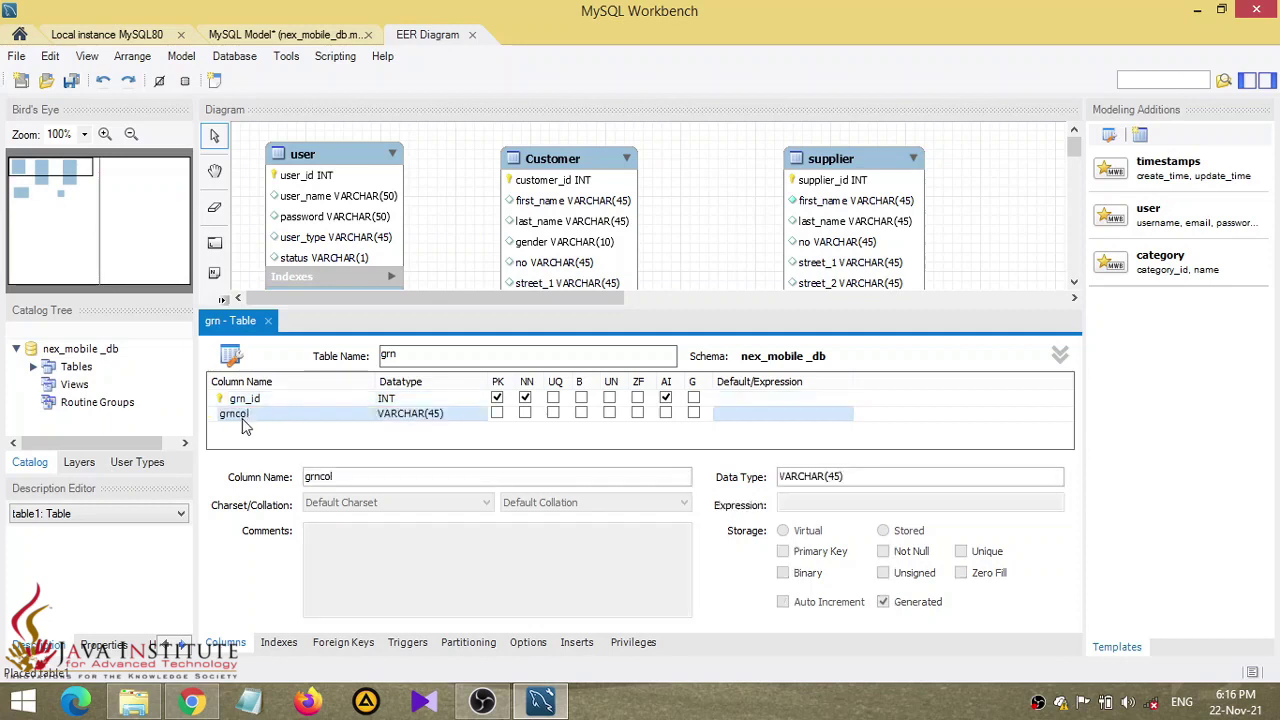
pyautogui.click(242, 415)
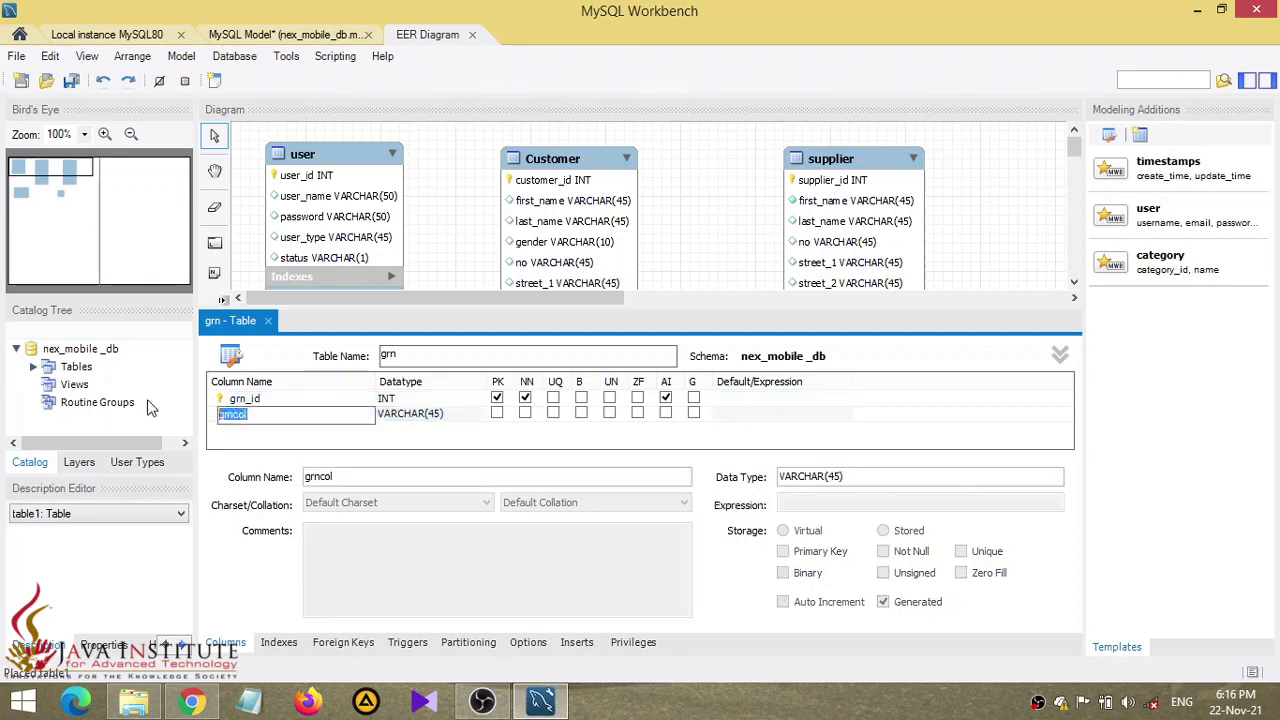
pyautogui.write('date')
pyautogui.click(480, 414)
pyautogui.click(478, 414)
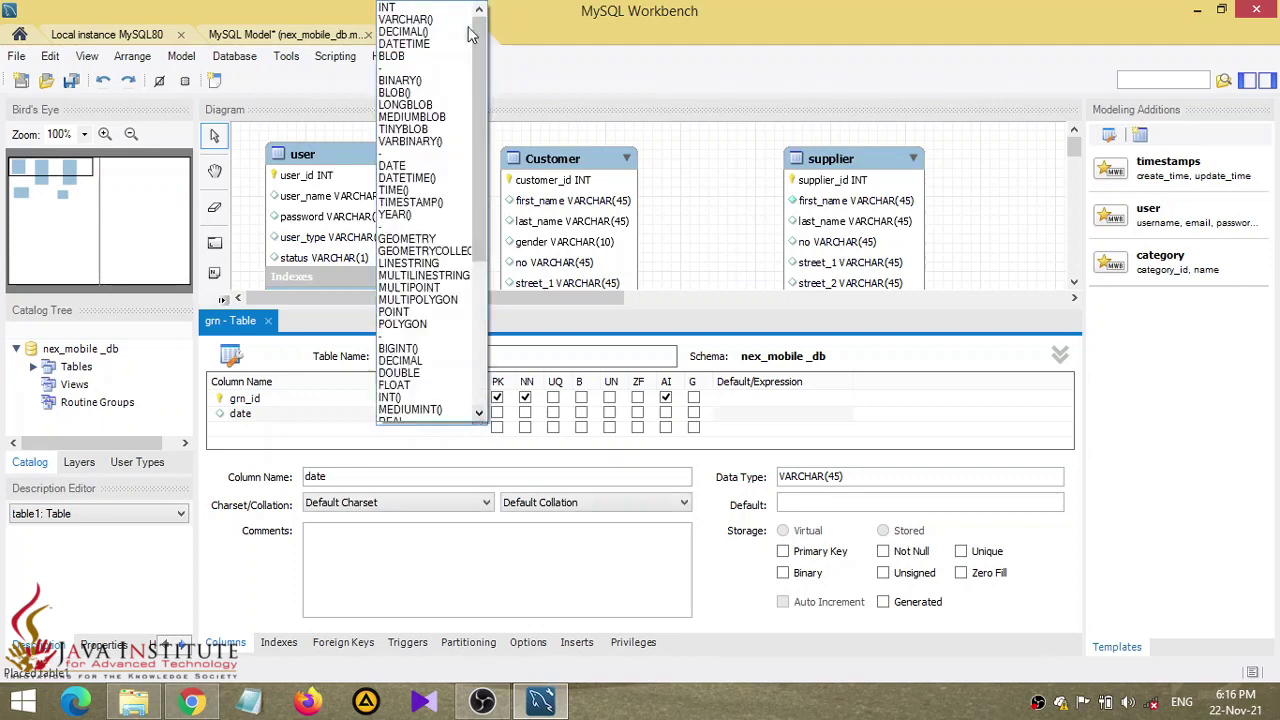
pyautogui.click(392, 166)
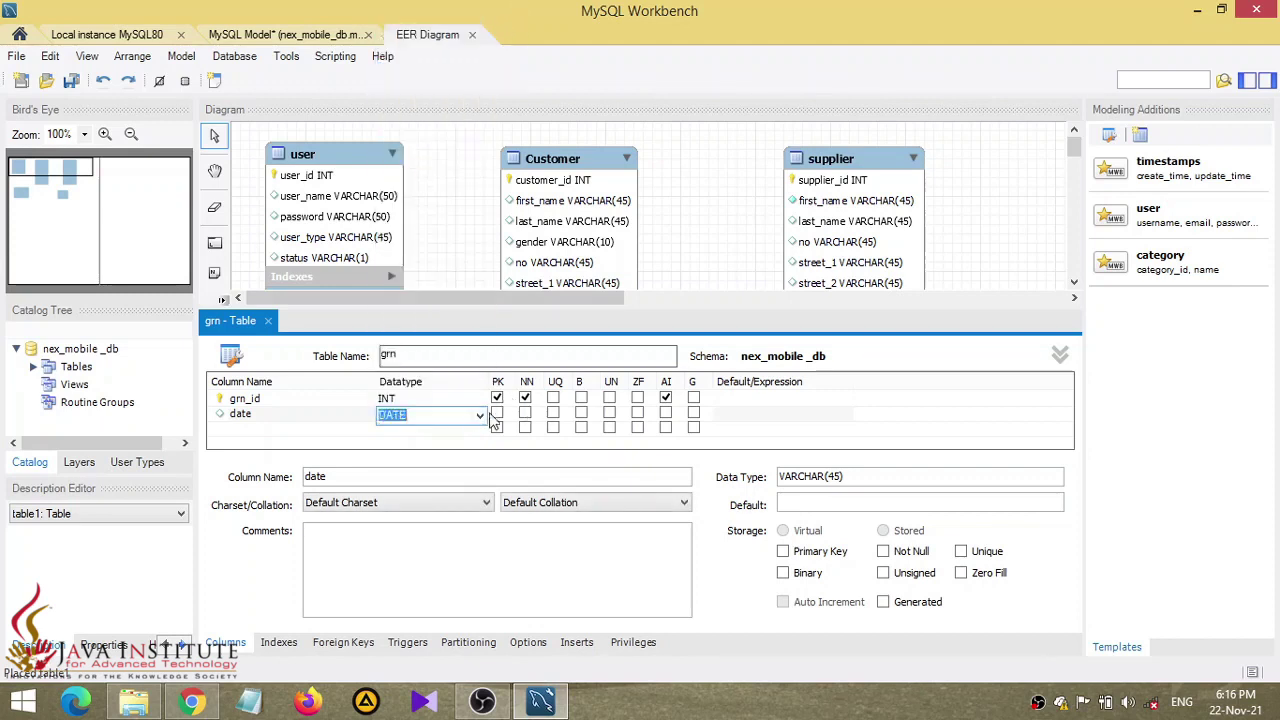
pyautogui.click(525, 413)
# - Check the next grn column in Chrome and add qty to the grn table as a not-null INT
pyautogui.click(305, 430)
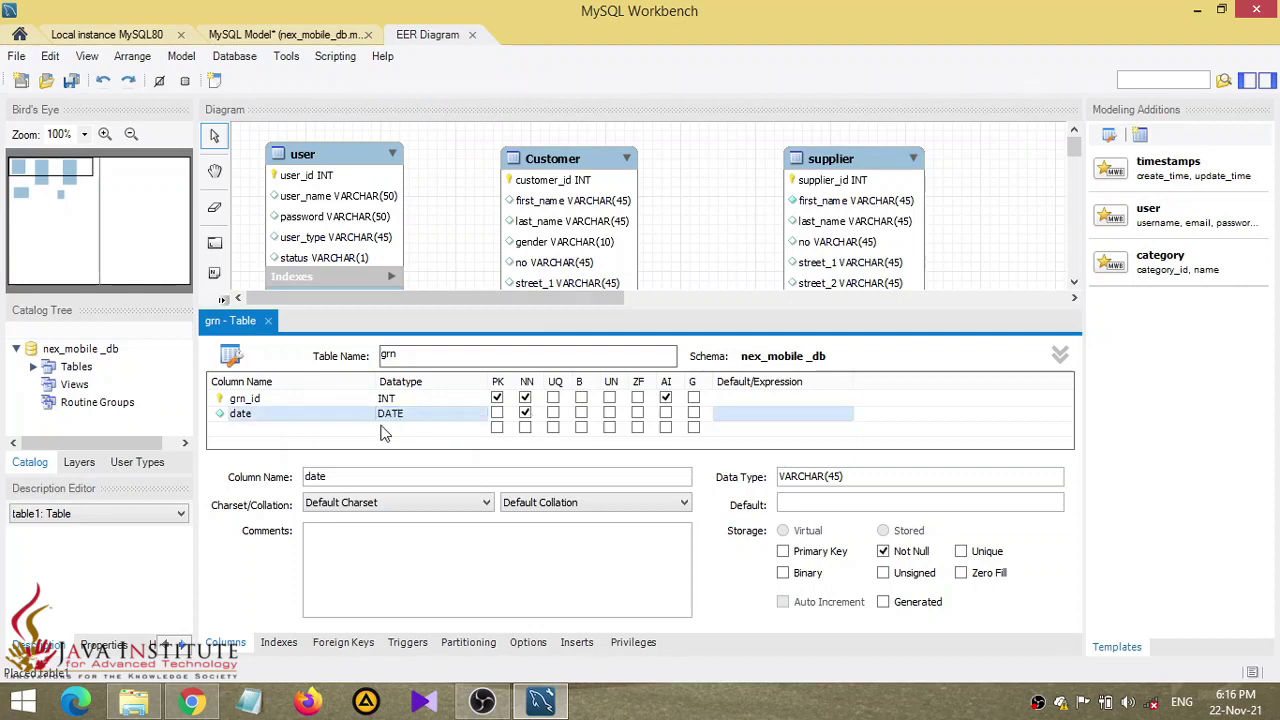
pyautogui.click(276, 429)
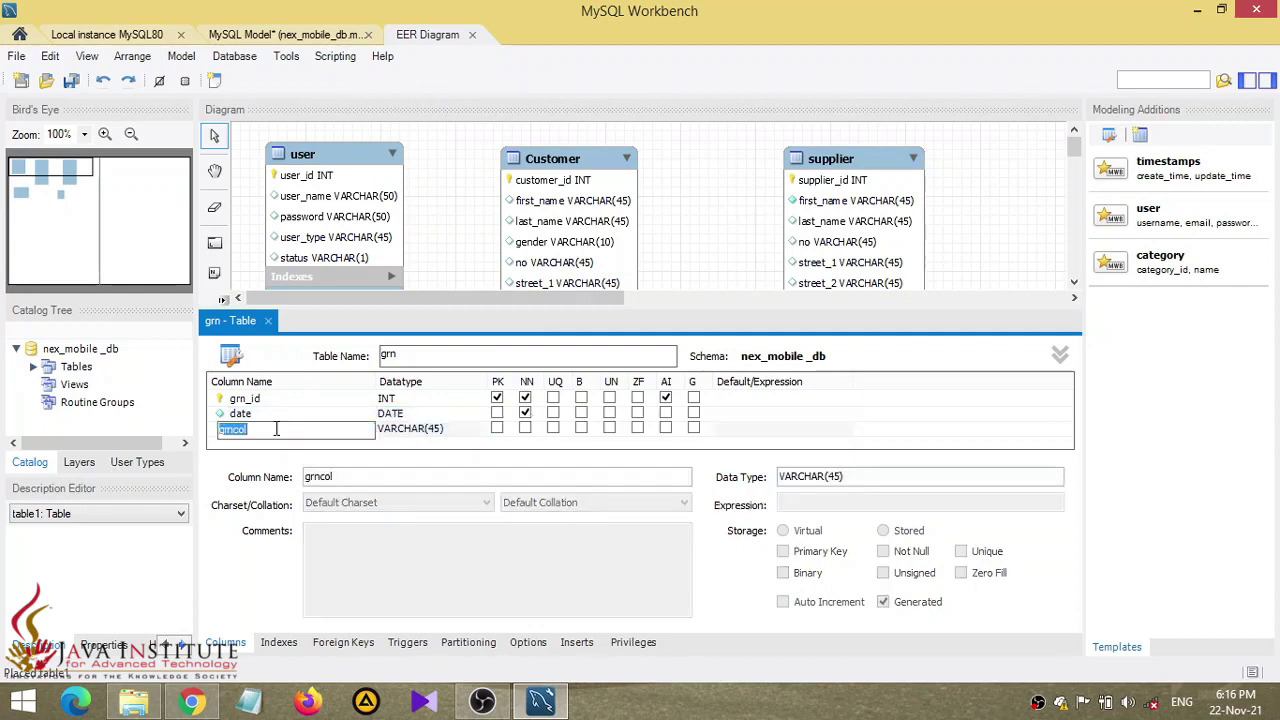
pyautogui.press('BackSpace')
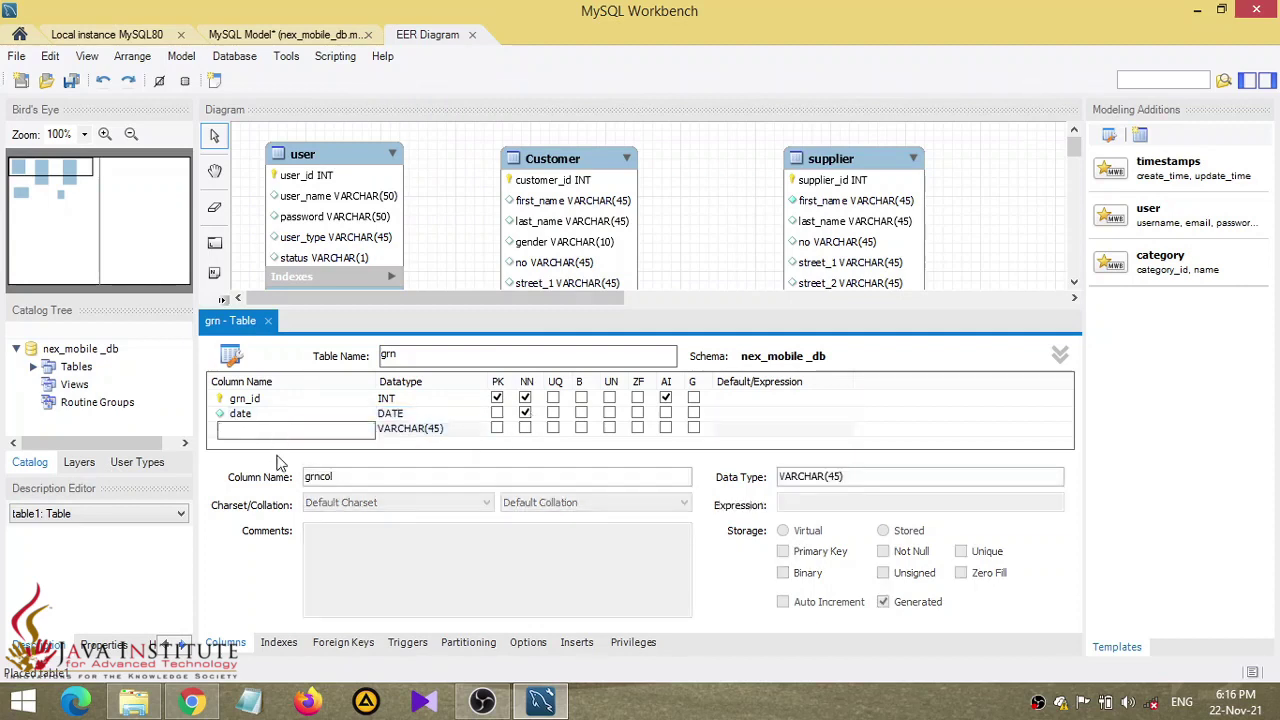
pyautogui.click(192, 701)
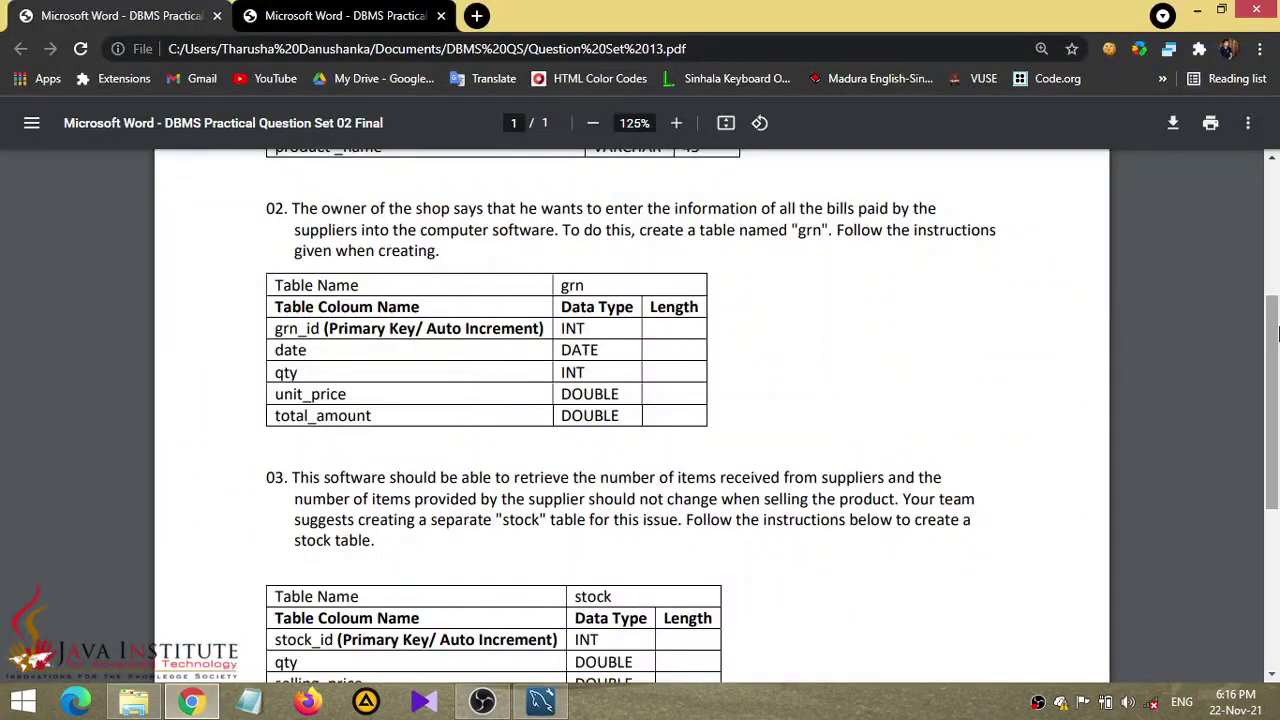
pyautogui.moveTo(1270, 326); pyautogui.dragTo(1273, 362)
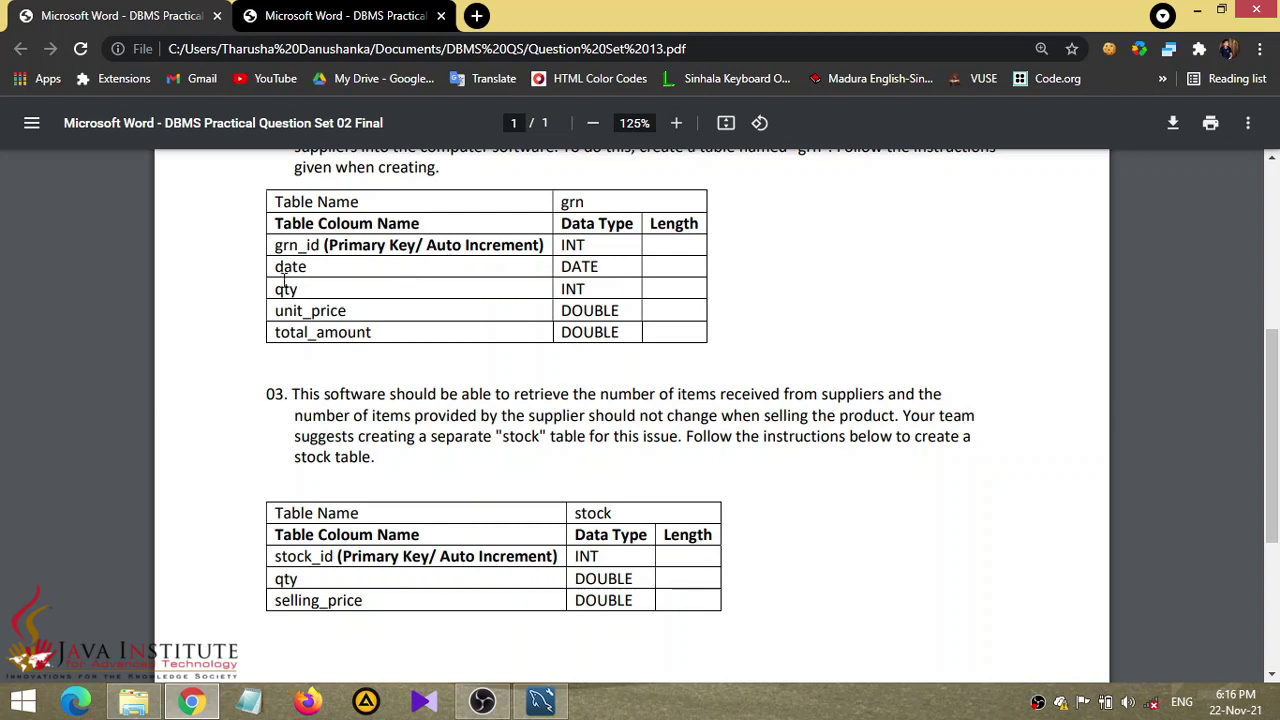
pyautogui.moveTo(267, 291); pyautogui.dragTo(363, 294)
pyautogui.click(553, 272)
pyautogui.hotkey('alt', 'Tab')
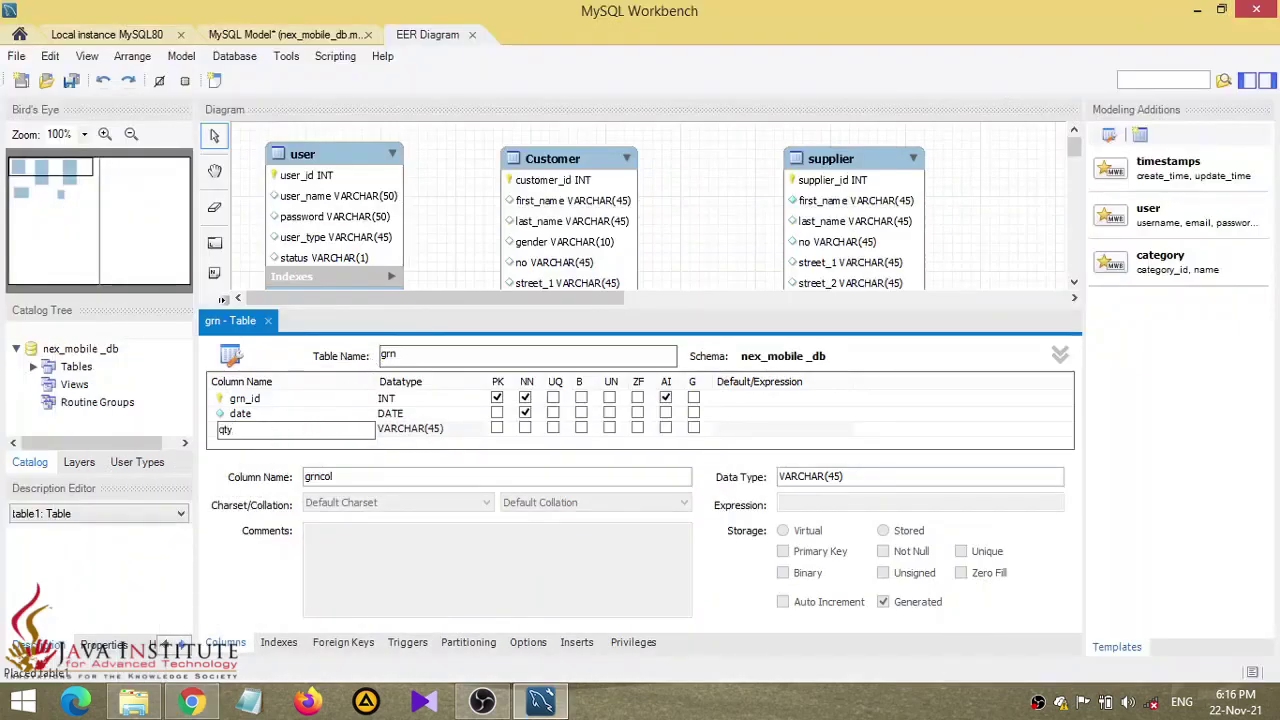
pyautogui.click(443, 428)
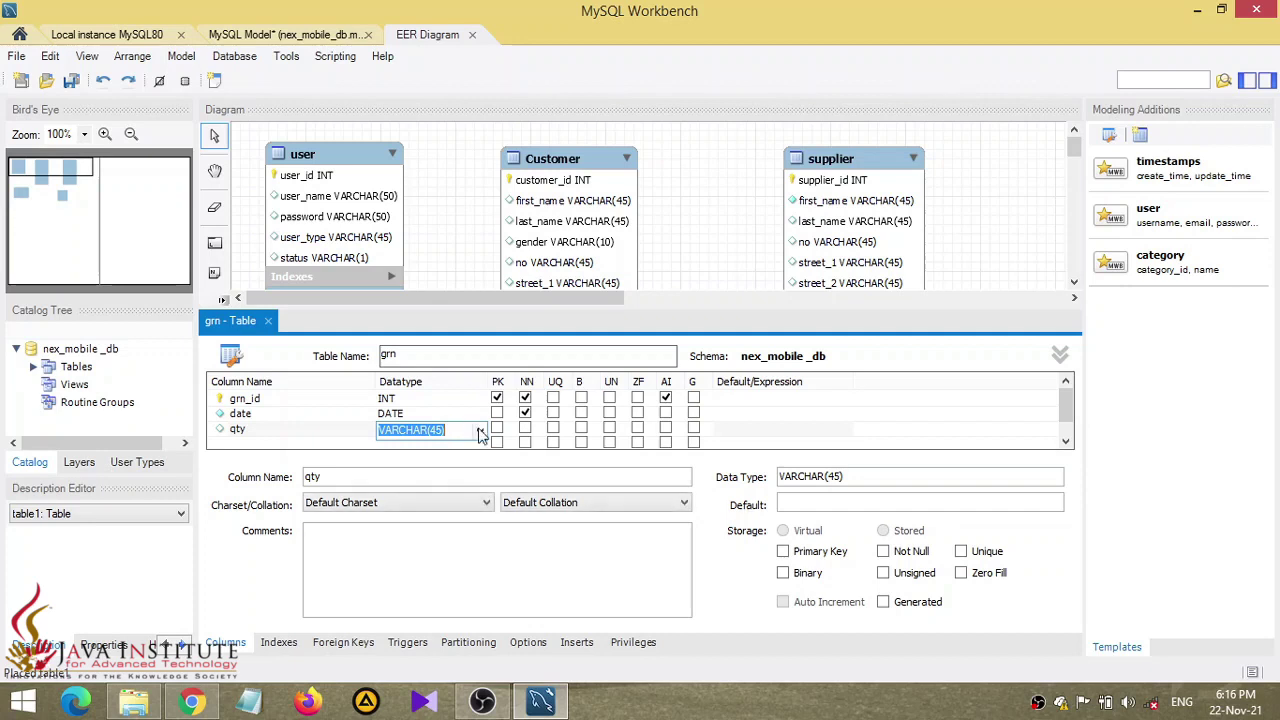
pyautogui.click(480, 430)
pyautogui.click(430, 8)
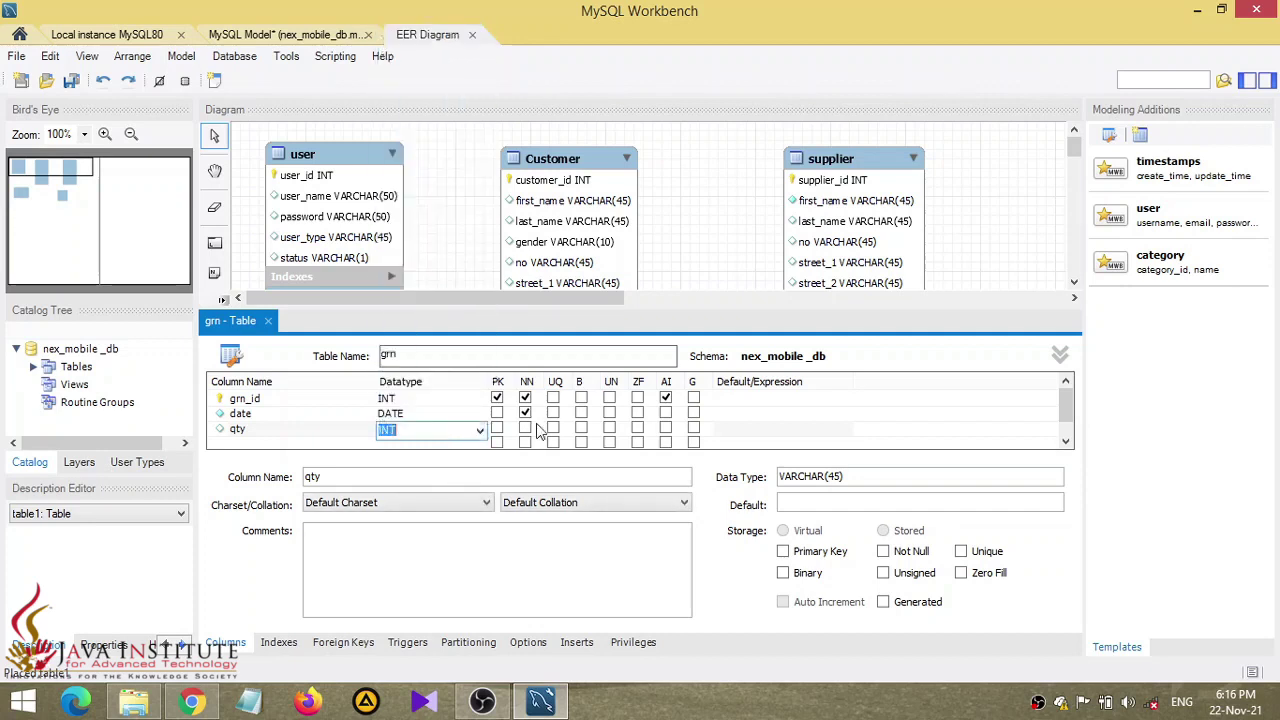
pyautogui.click(525, 428)
# - Add a unit_price column to the grn table with datatype DOUBLE
pyautogui.click(318, 443)
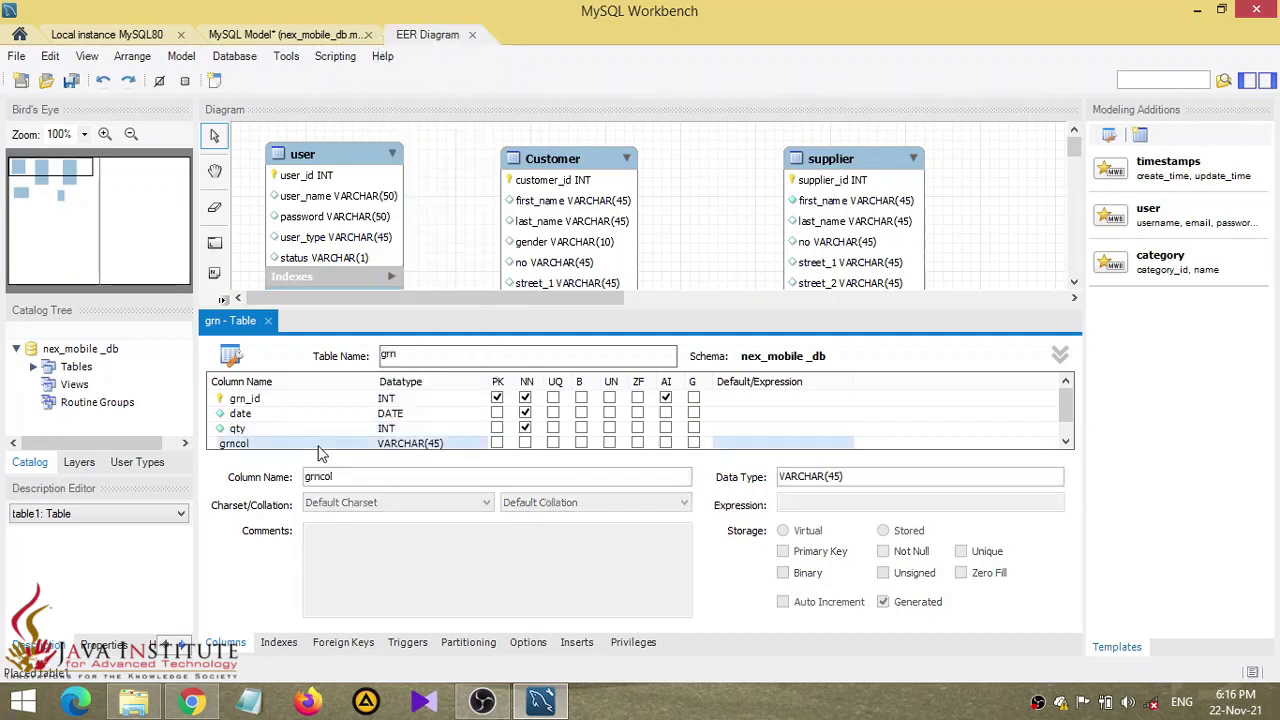
pyautogui.write('un')
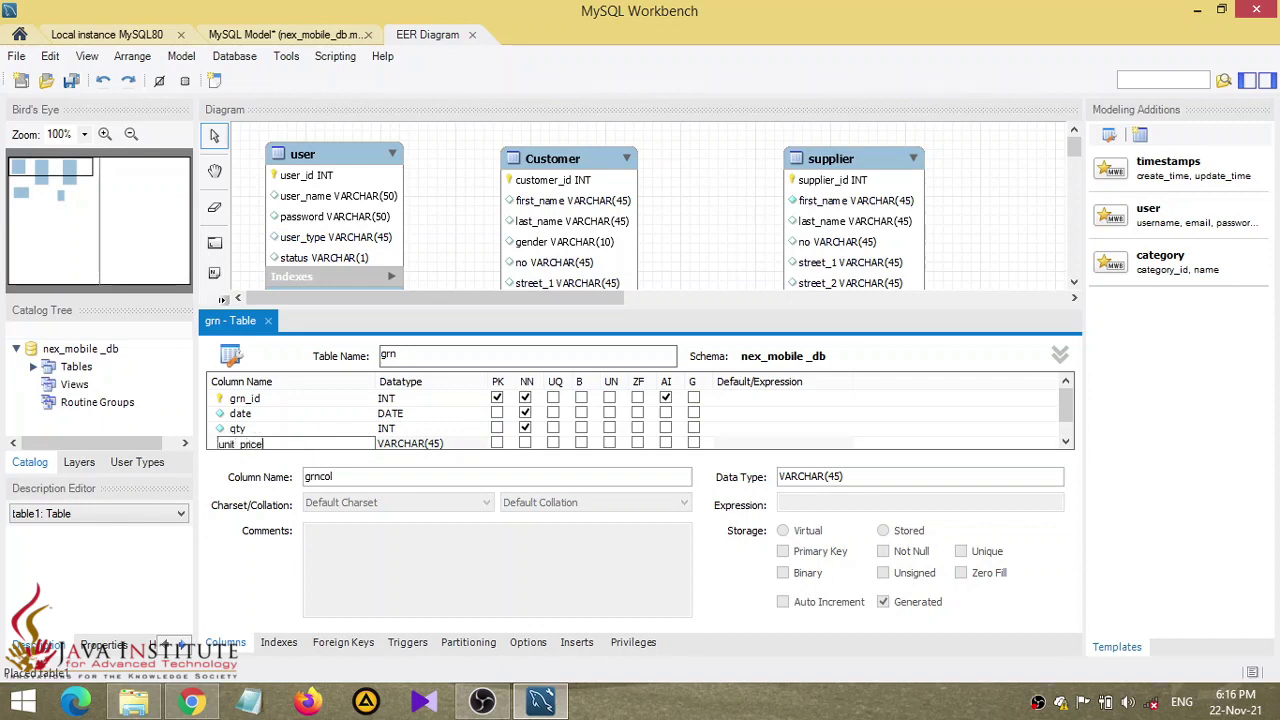
pyautogui.write('it_price')
pyautogui.click(449, 443)
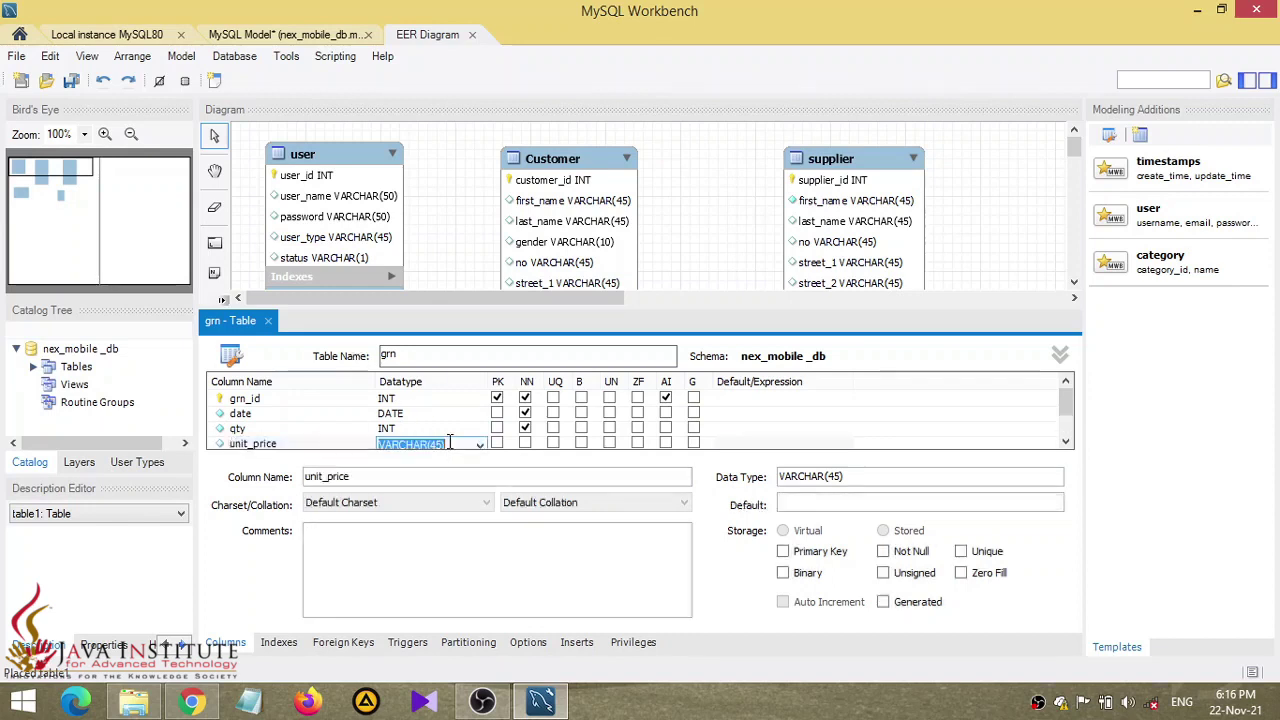
pyautogui.click(480, 444)
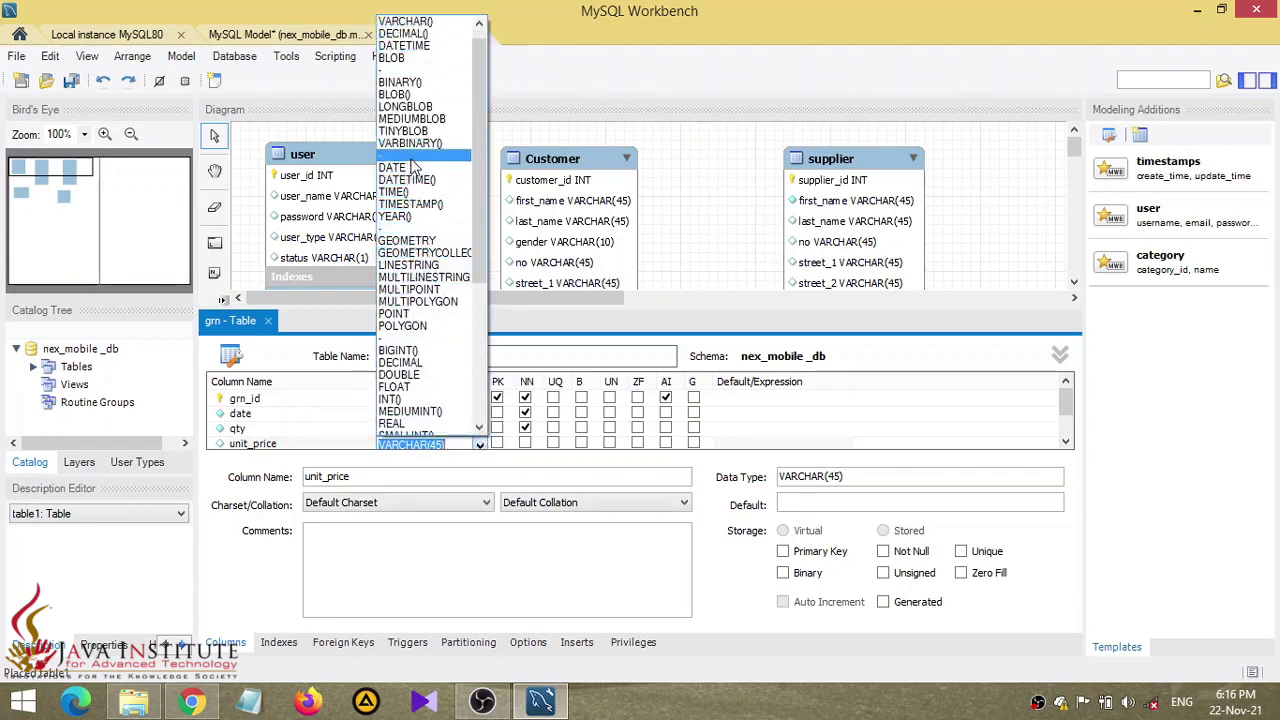
pyautogui.moveTo(475, 127); pyautogui.dragTo(477, 172)
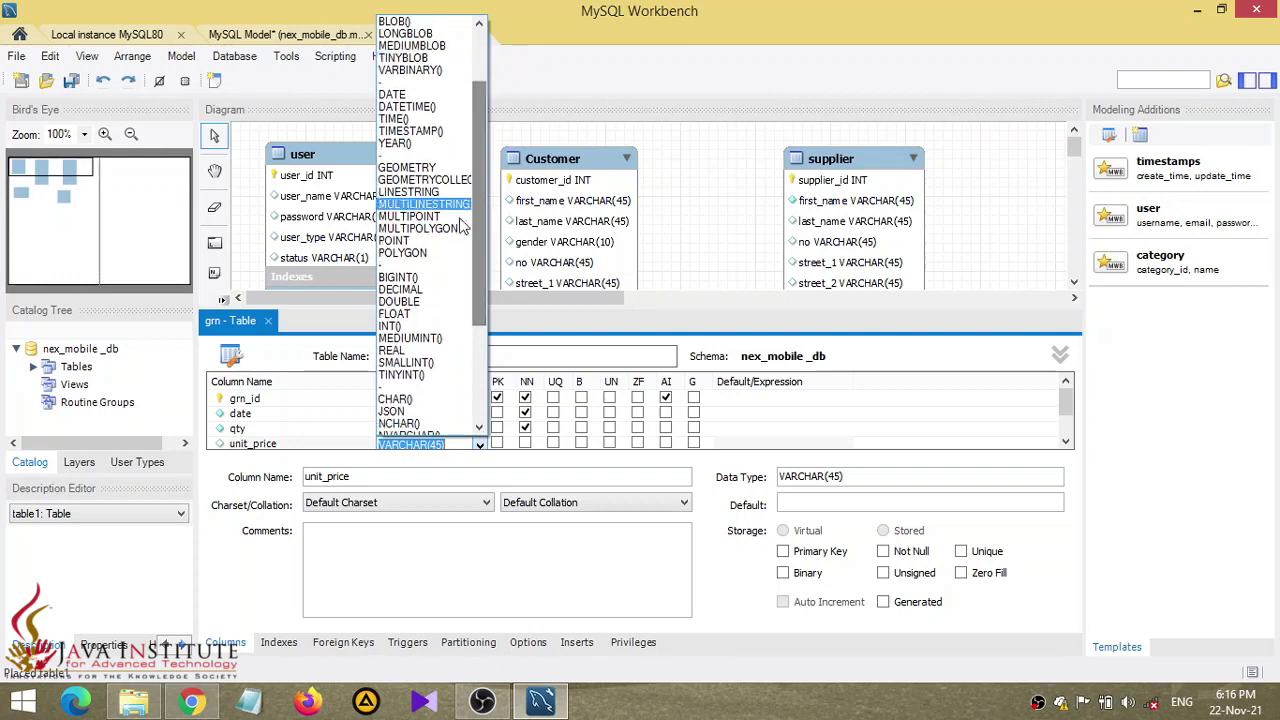
pyautogui.click(423, 301)
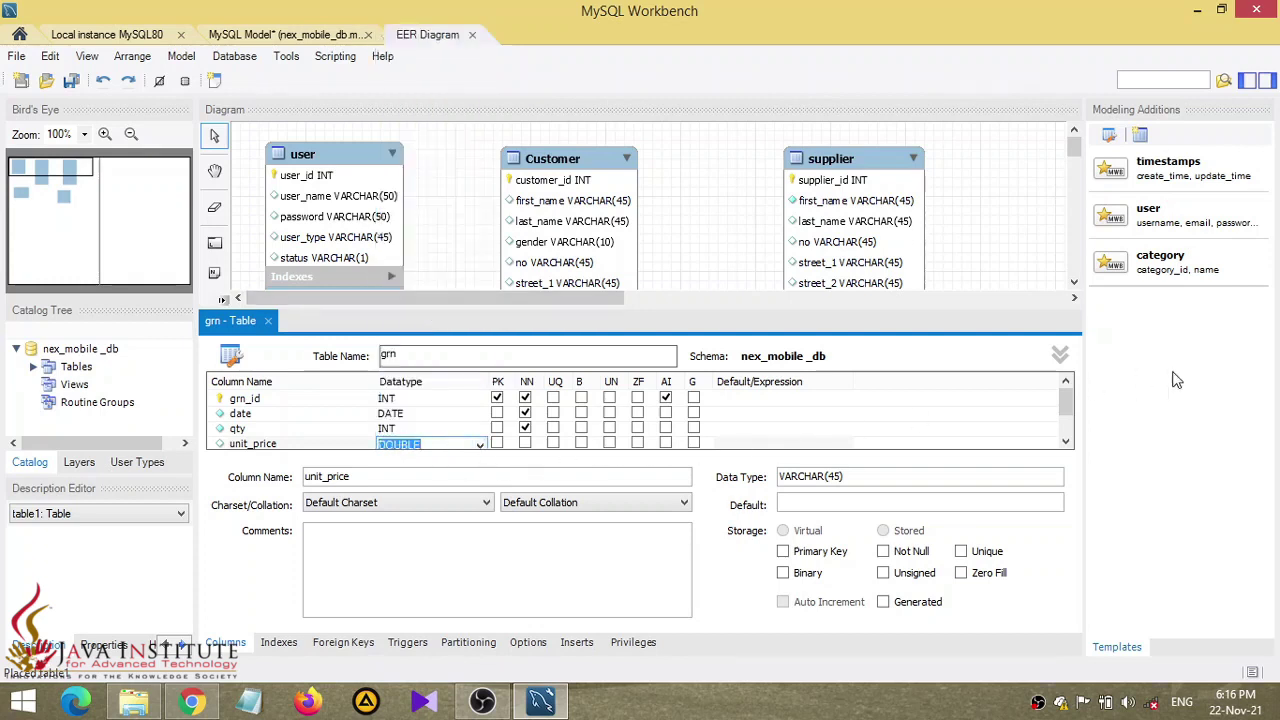
# - Add a total_amount column to the grn table with datatype DOUBLE
pyautogui.moveTo(1069, 406); pyautogui.dragTo(1070, 427)
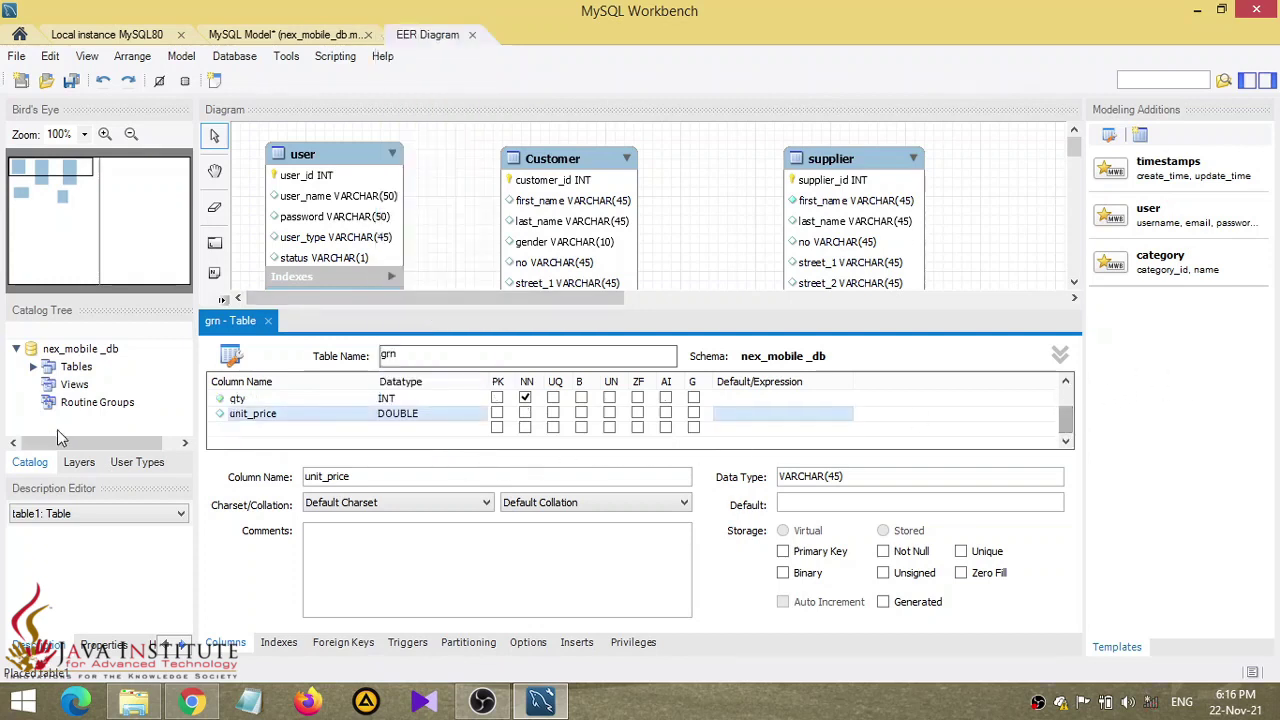
pyautogui.click(192, 701)
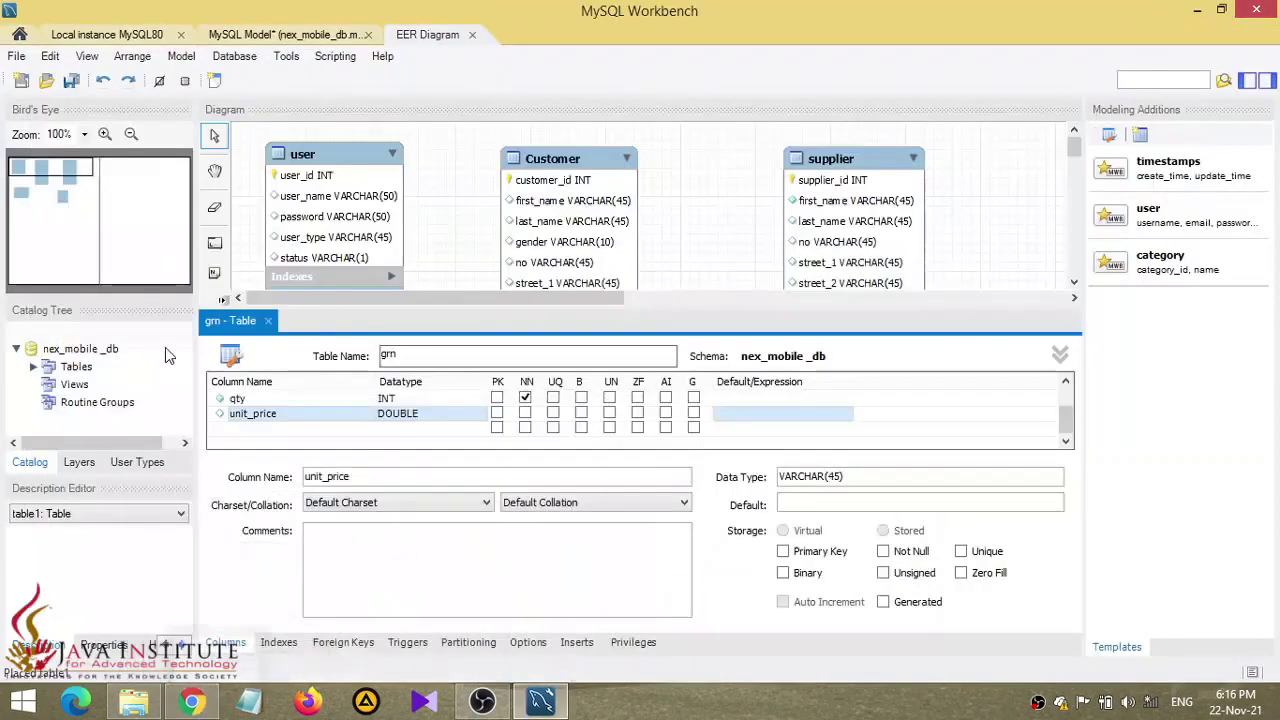
pyautogui.hotkey('alt', 'Tab')
pyautogui.doubleClick(276, 429)
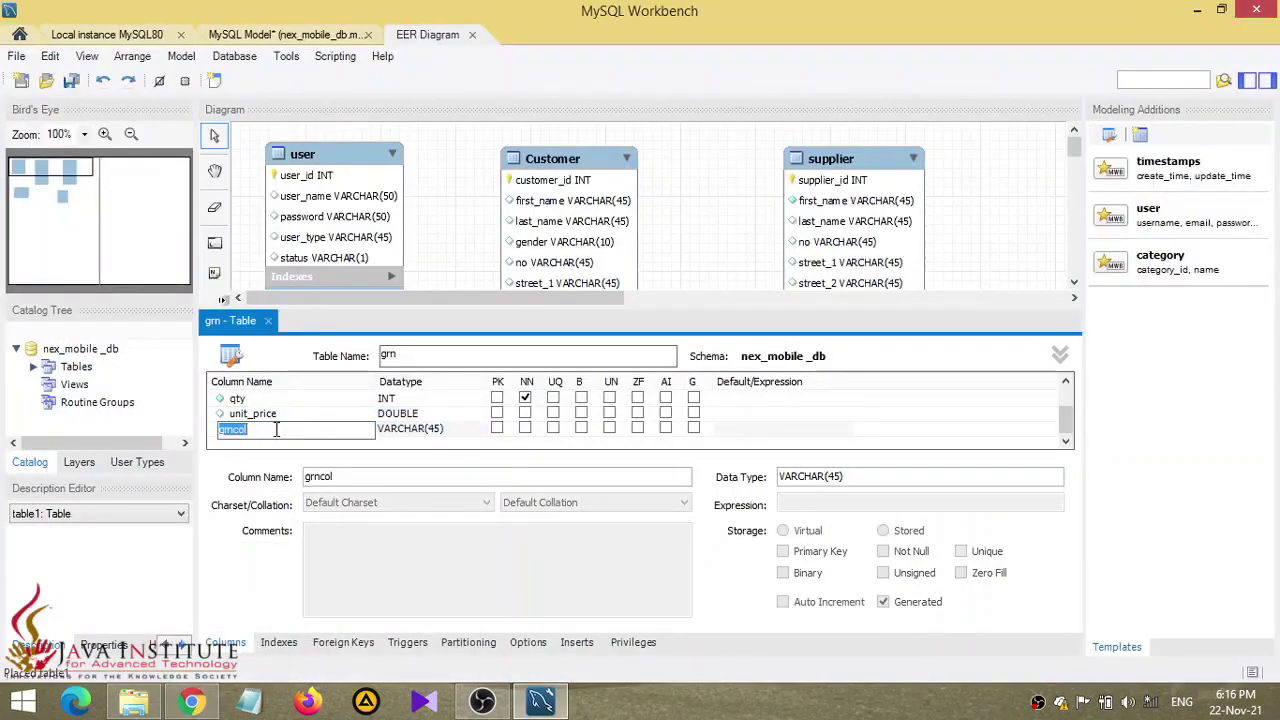
pyautogui.write('total')
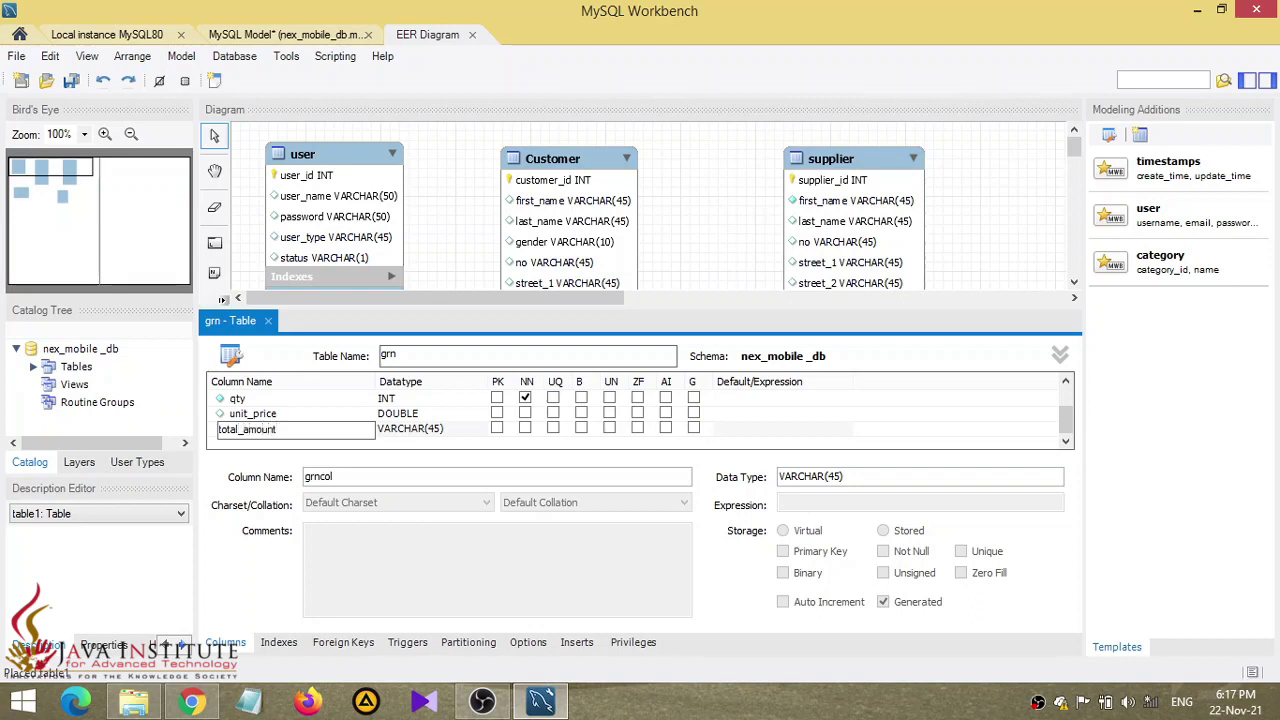
pyautogui.write('_amount')
pyautogui.click(478, 432)
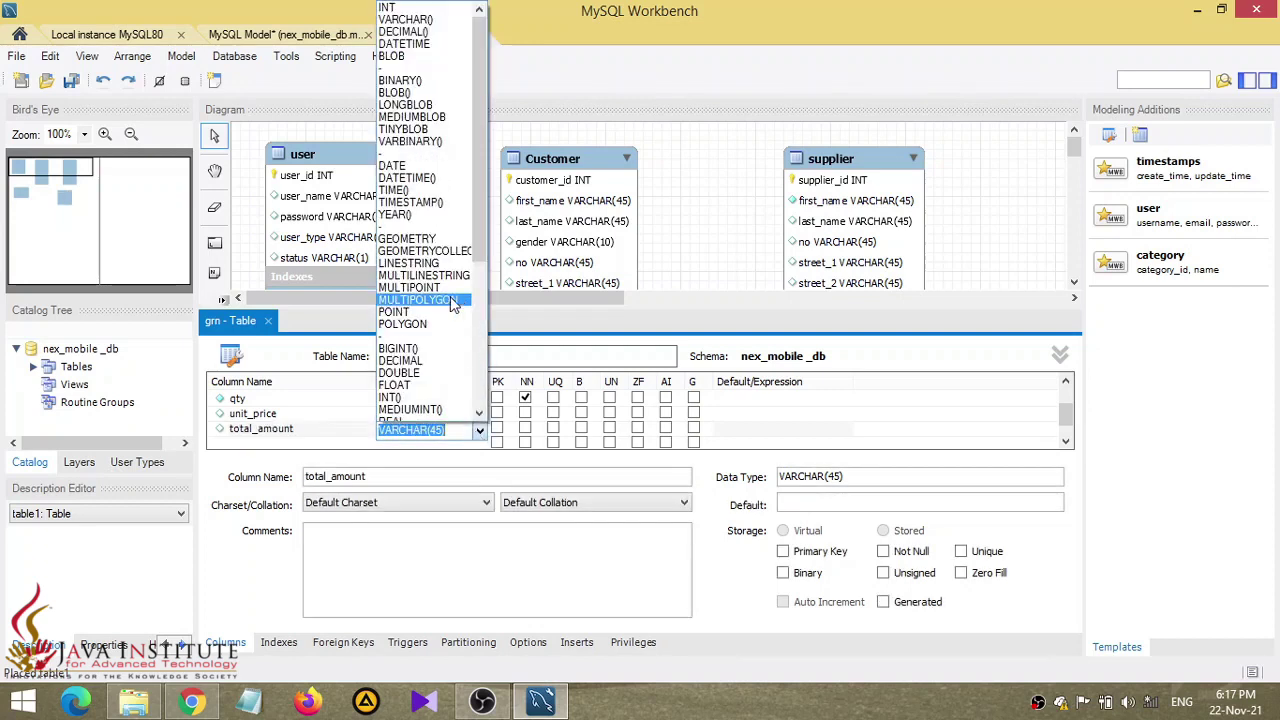
pyautogui.click(405, 372)
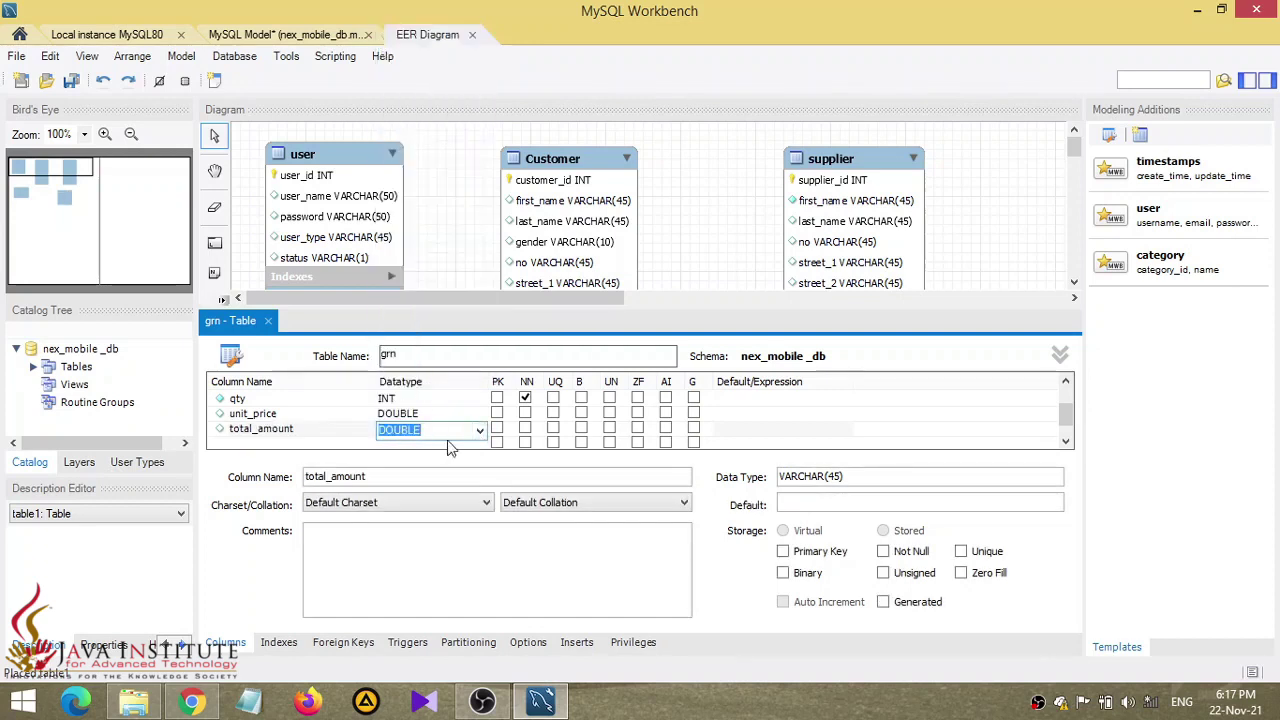
# - Compare the grn columns with the question sheet in Chrome, close the grn table editor and move the grn table beneath the Customer table
pyautogui.moveTo(1070, 409); pyautogui.dragTo(1071, 413)
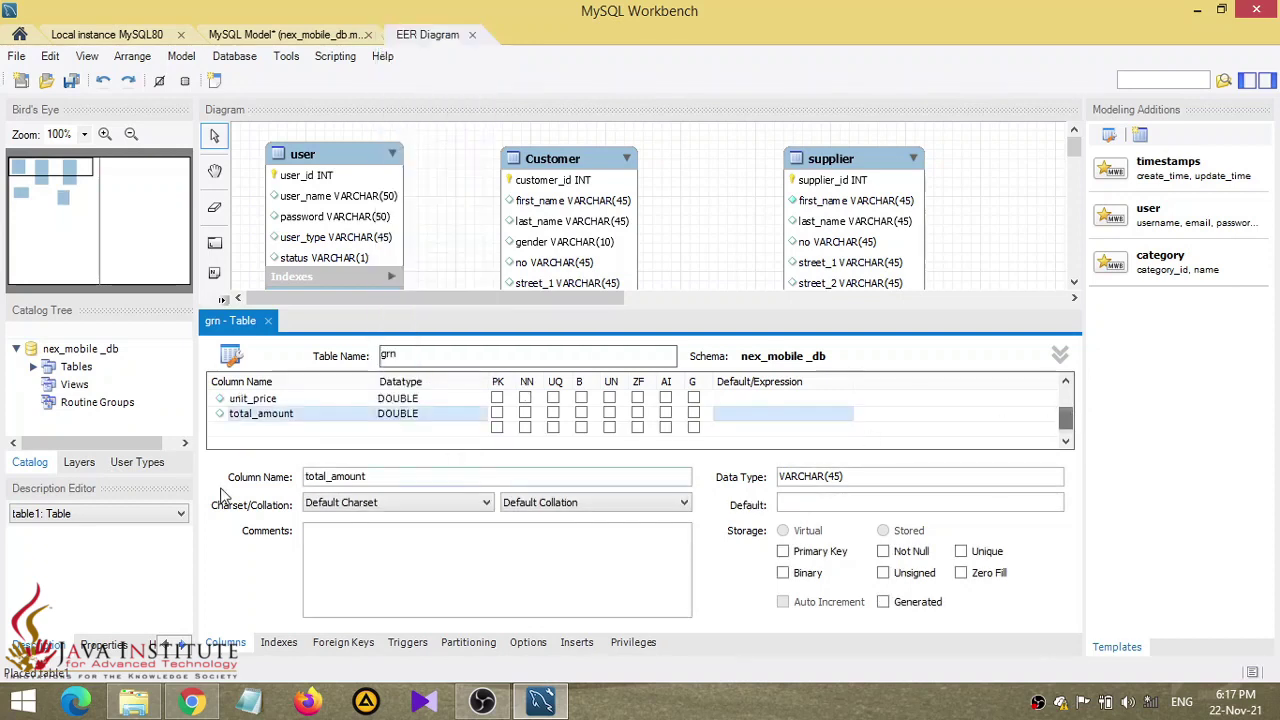
pyautogui.click(204, 698)
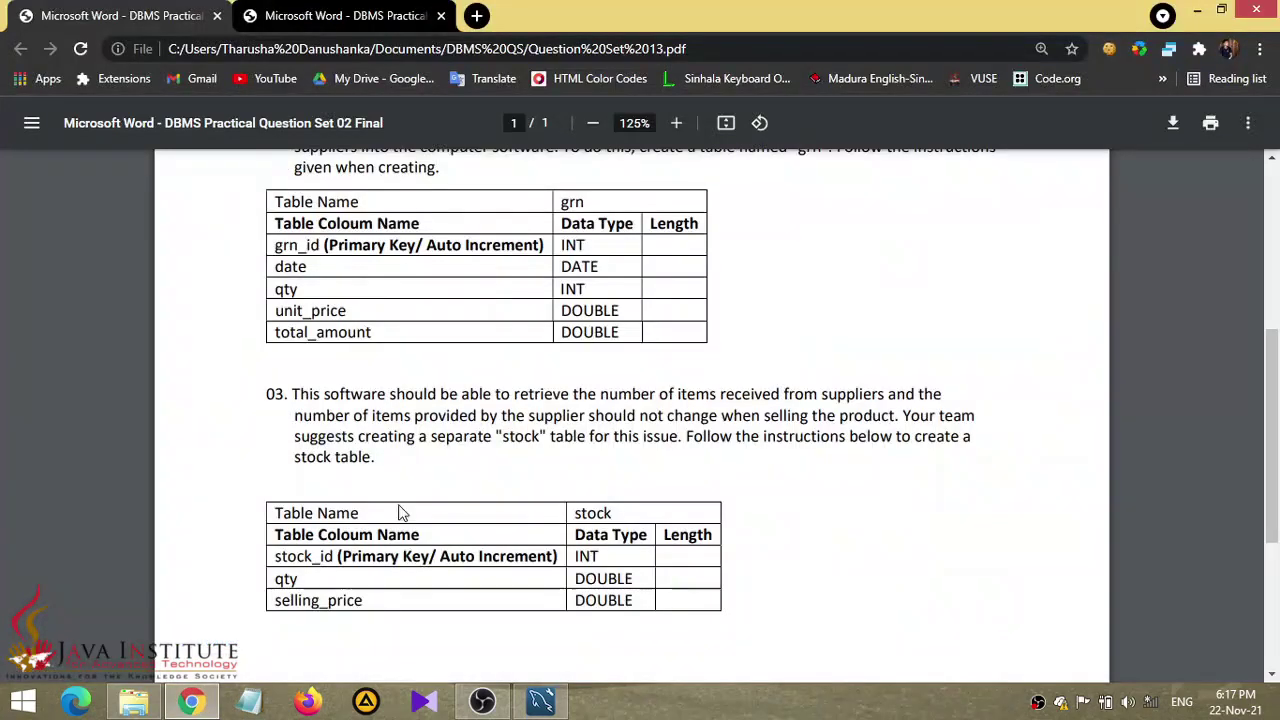
pyautogui.scroll(-1, 822, 380)
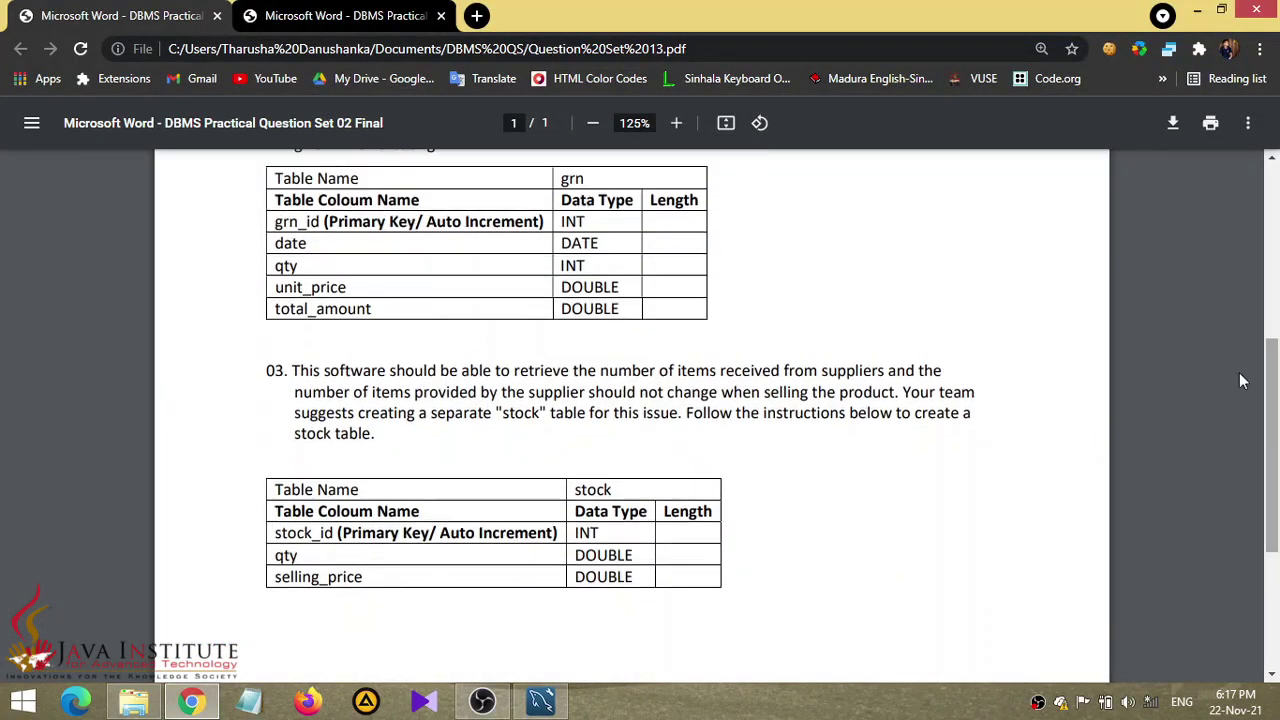
pyautogui.click(1197, 10)
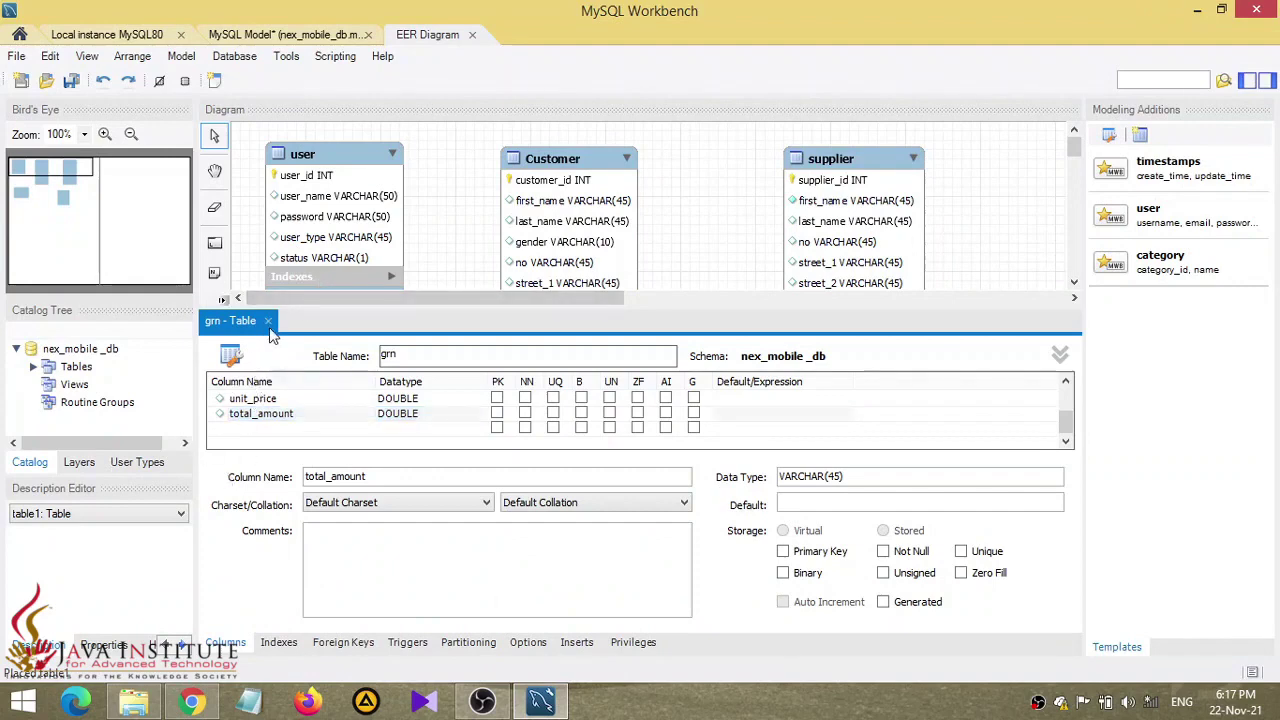
pyautogui.click(268, 321)
pyautogui.moveTo(818, 518); pyautogui.dragTo(558, 540)
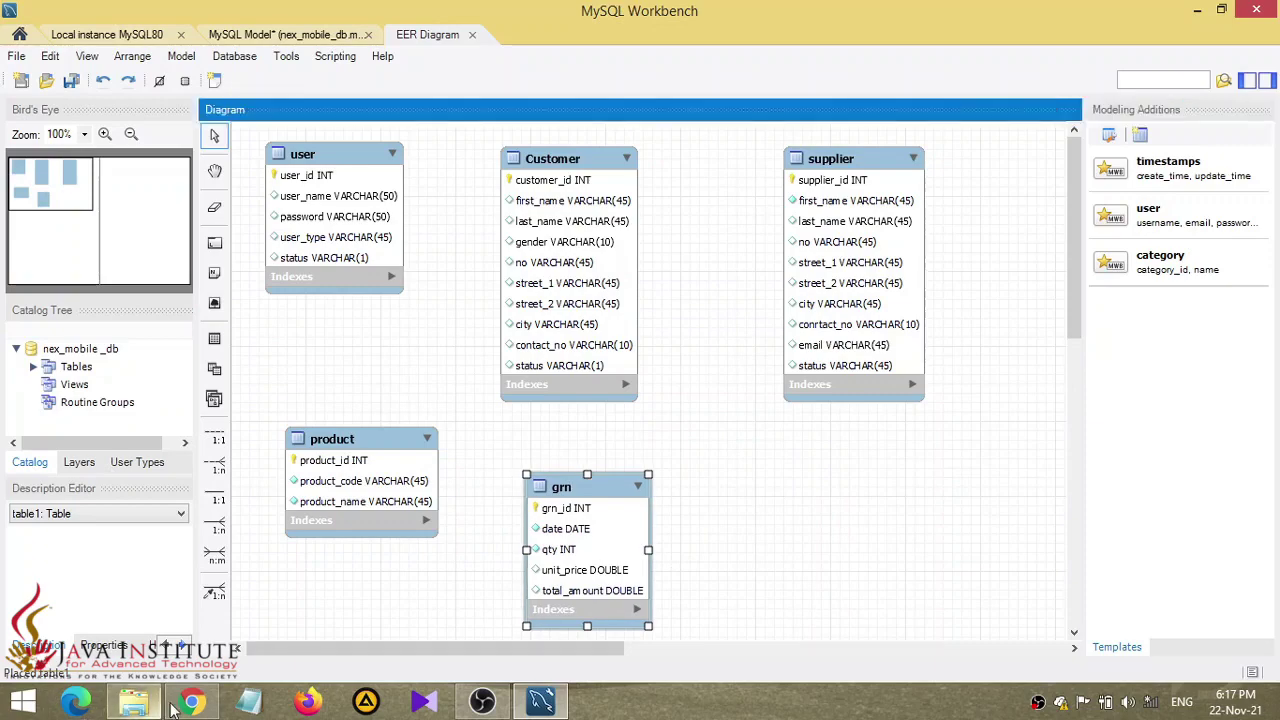
# - Read question 03 in Chrome, switch back to Workbench and place a new table below the supplier table
pyautogui.click(191, 700)
pyautogui.scroll(-1, 1277, 432)
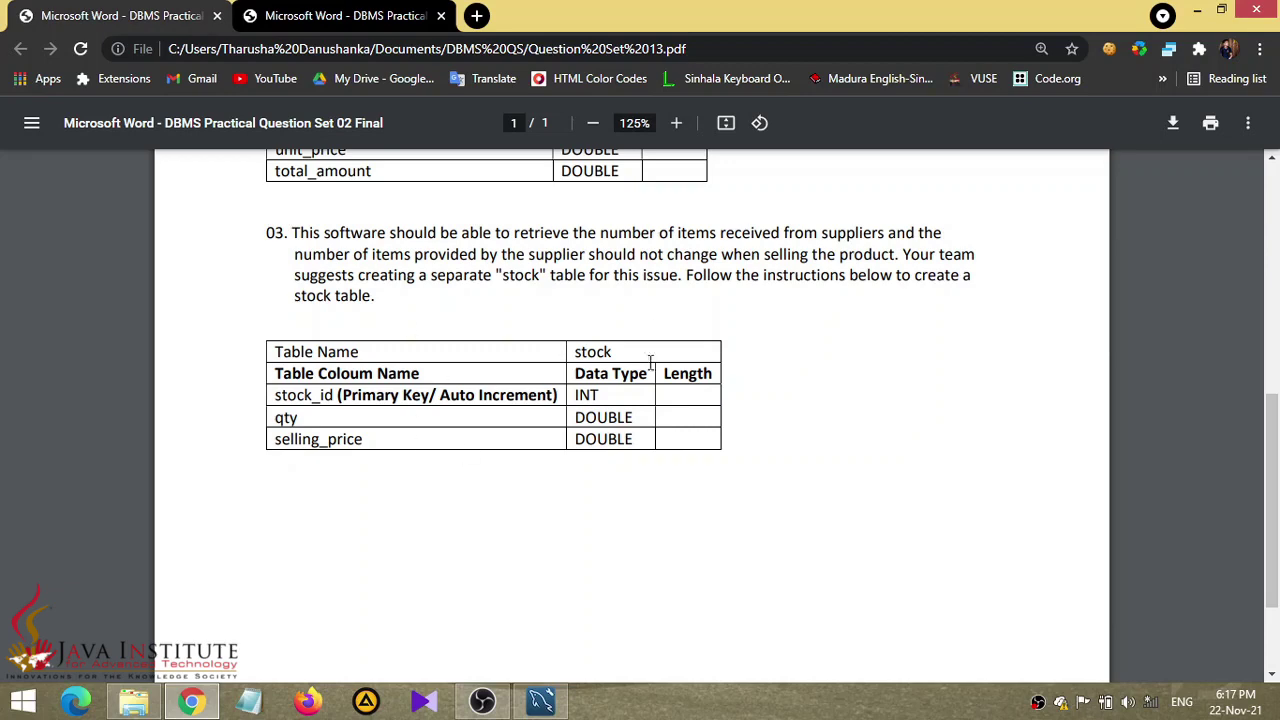
pyautogui.click(541, 700)
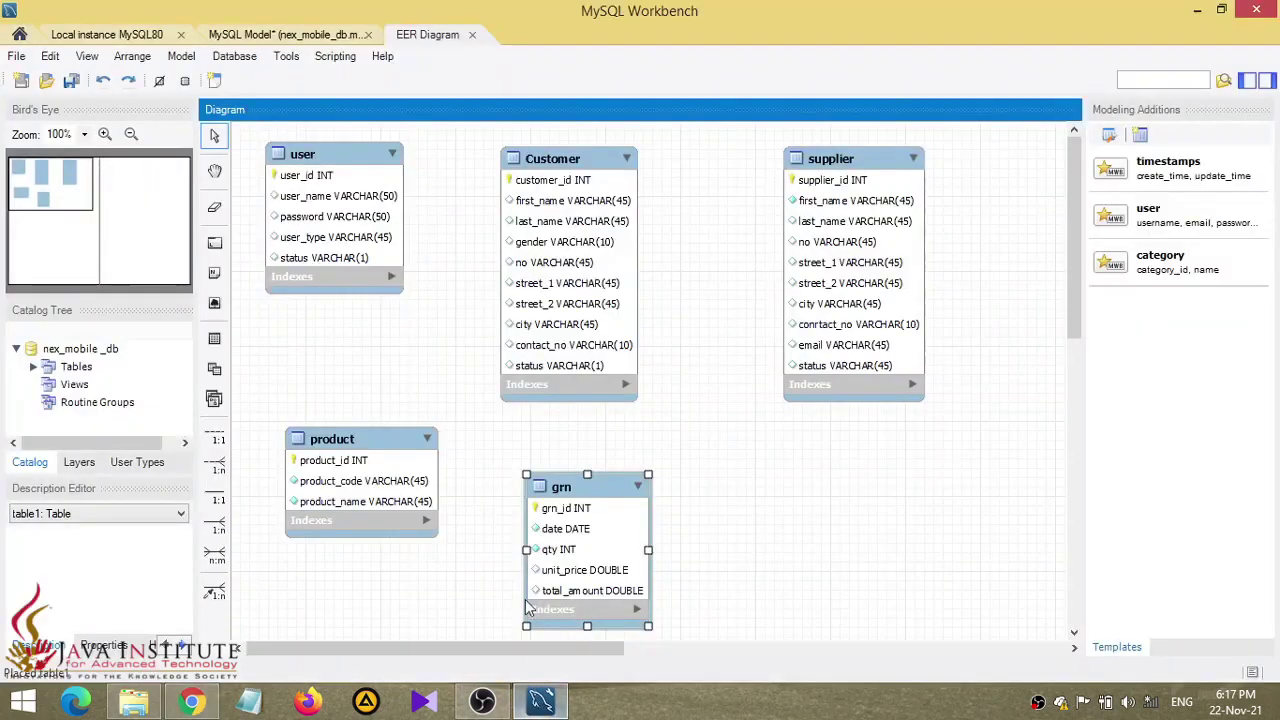
pyautogui.click(214, 338)
pyautogui.click(915, 455)
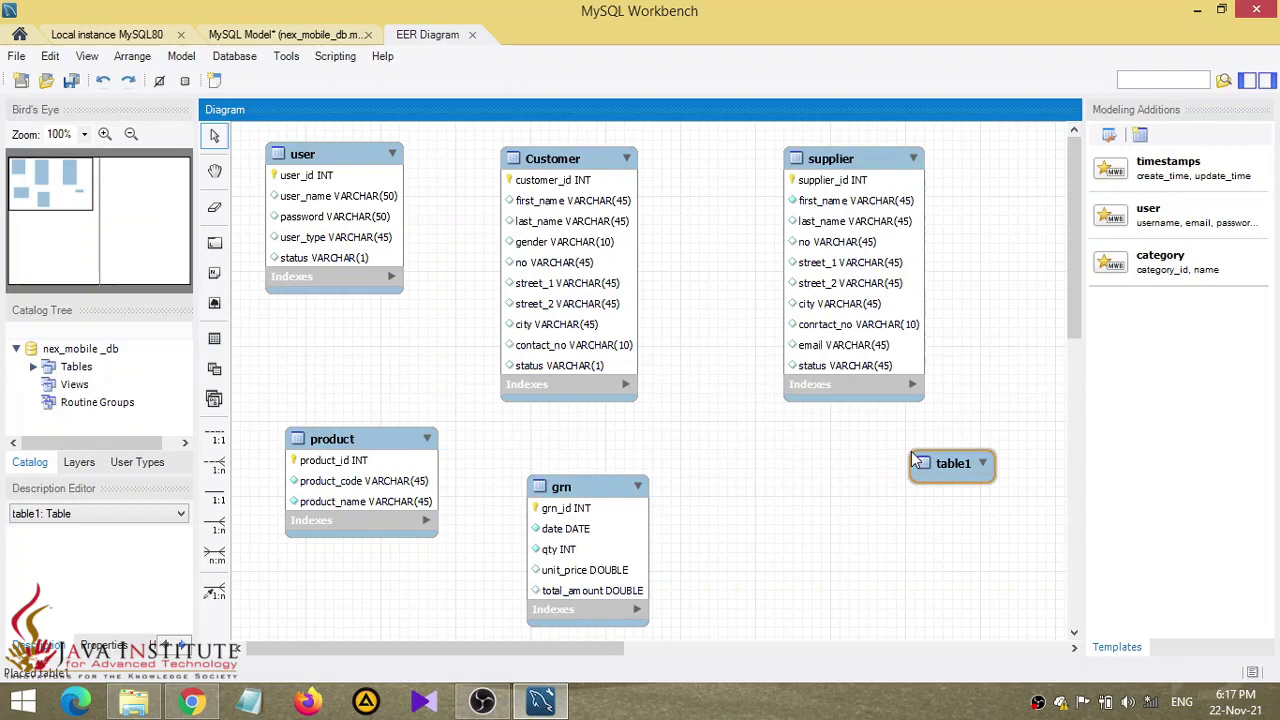
pyautogui.click(965, 468)
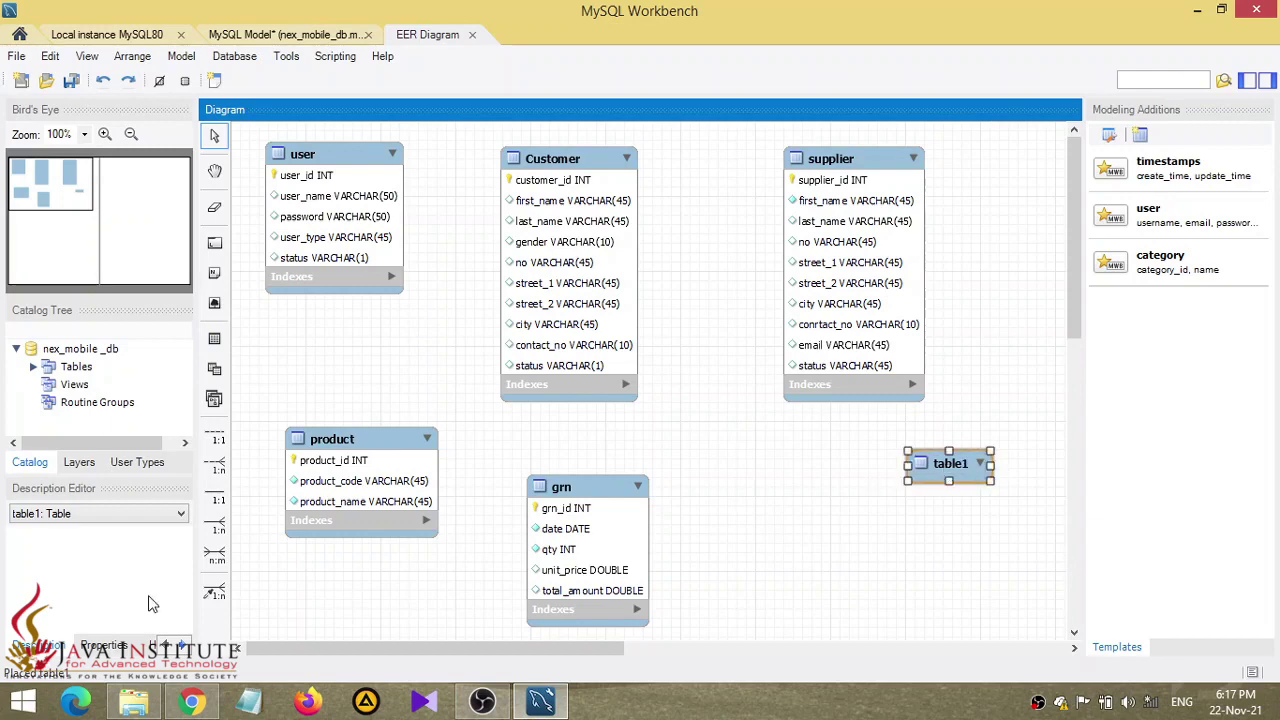
# - Check the required table name in Chrome and name the new table stock in Workbench
pyautogui.click(178, 705)
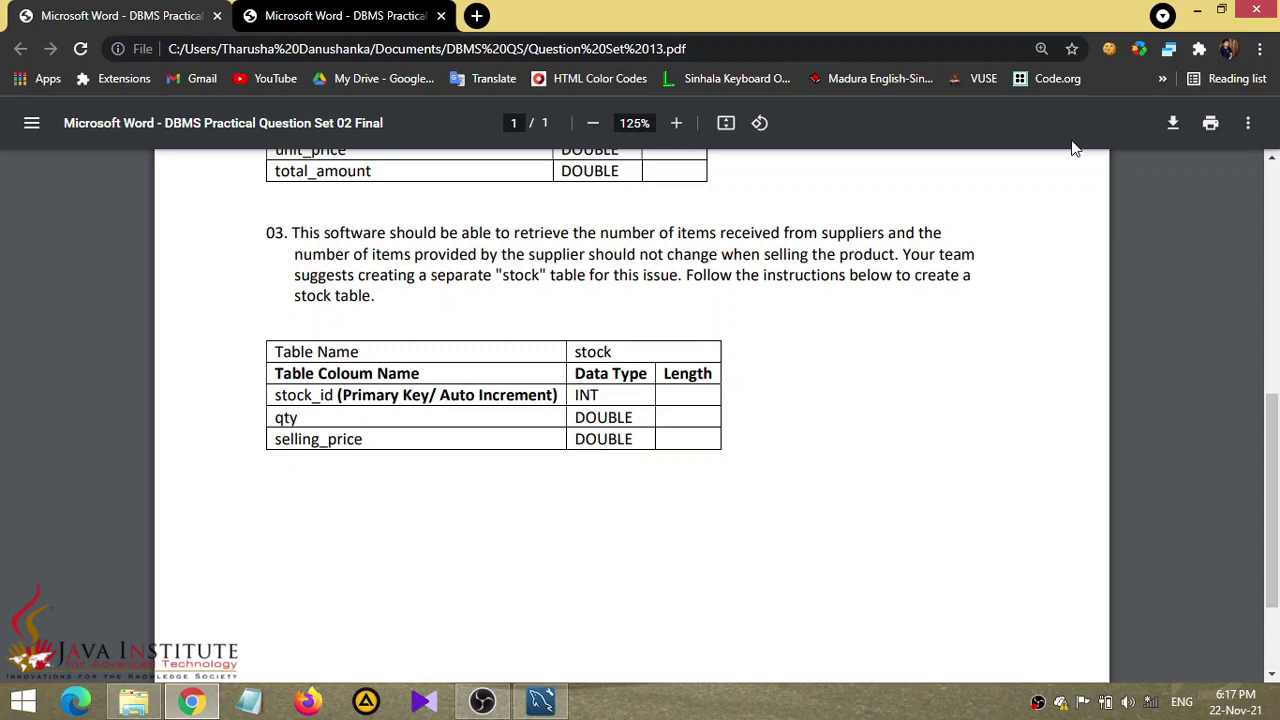
pyautogui.click(1221, 9)
pyautogui.click(1000, 35)
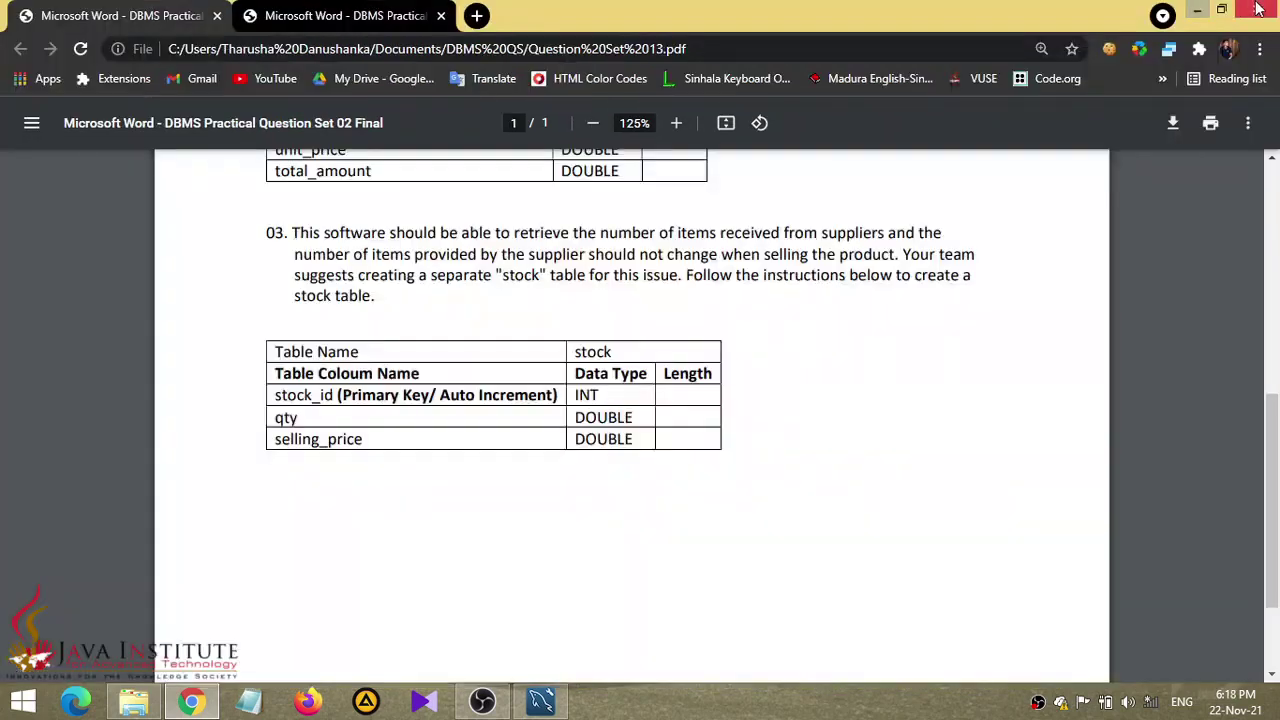
pyautogui.click(1197, 9)
pyautogui.write('st')
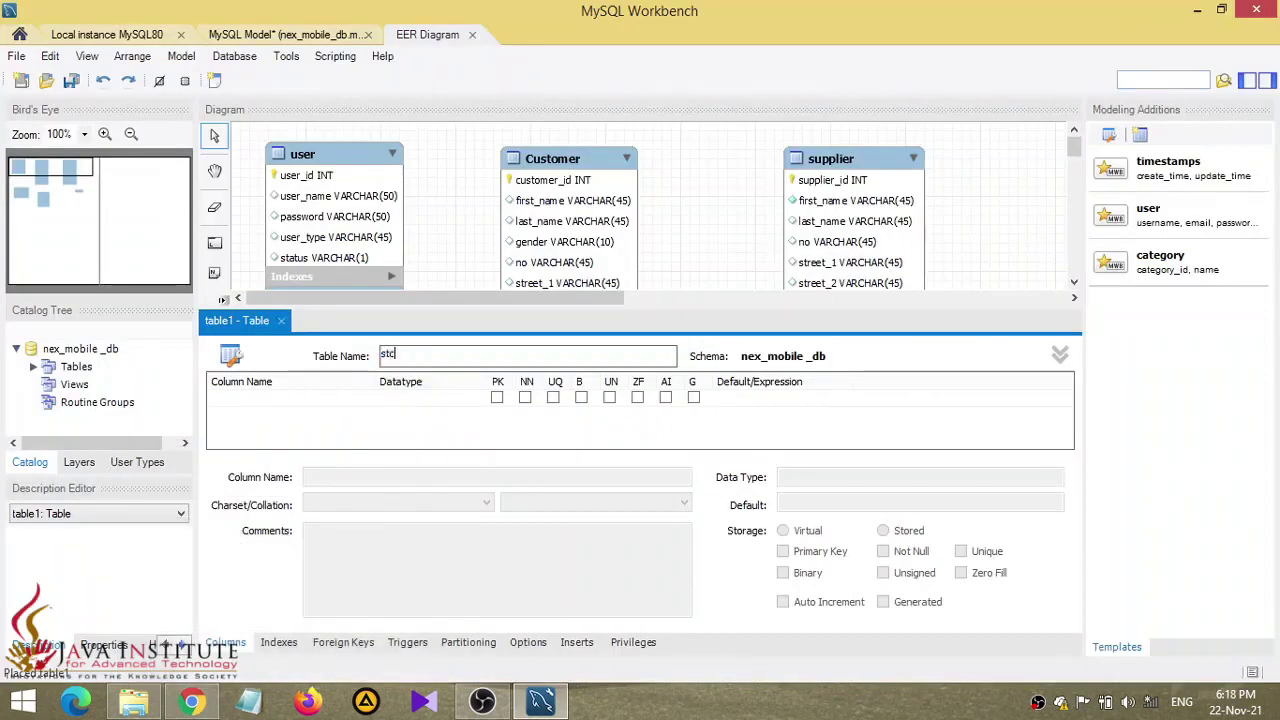
pyautogui.write('ock')
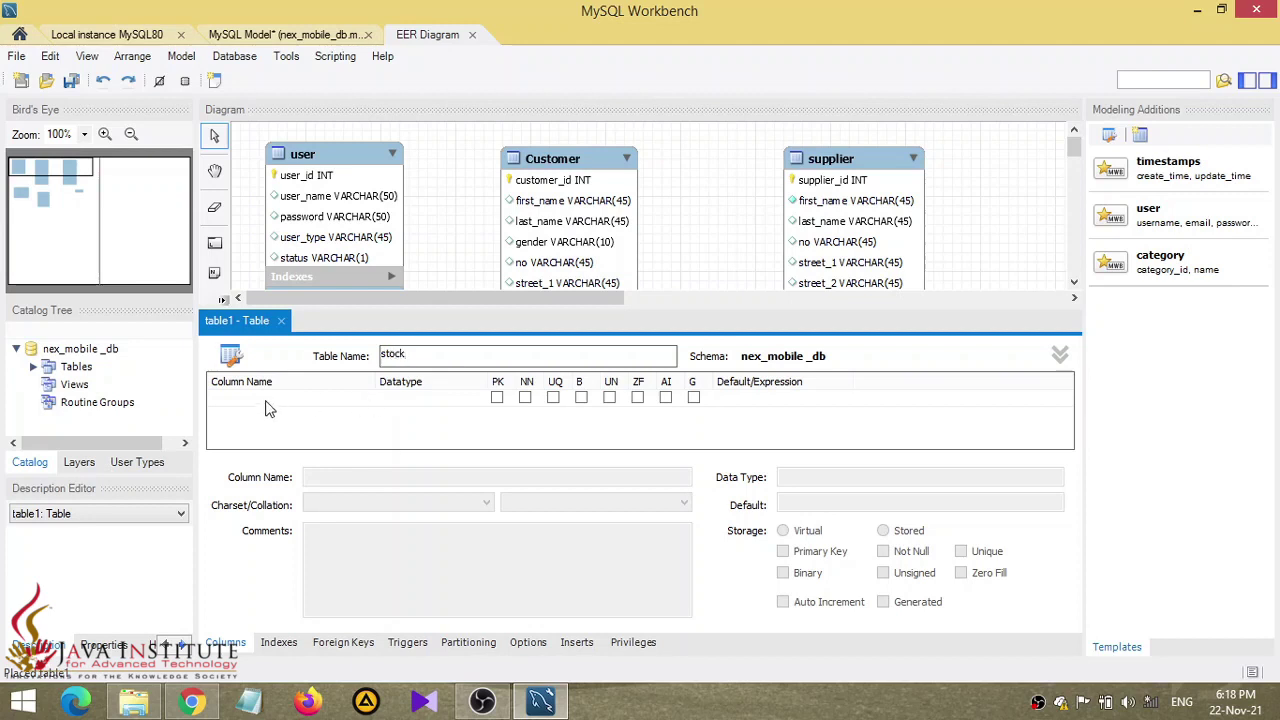
# - Add an INT column stock_id to the stock table as not-null, auto-incrementing primary key
pyautogui.doubleClick(263, 402)
pyautogui.write('st')
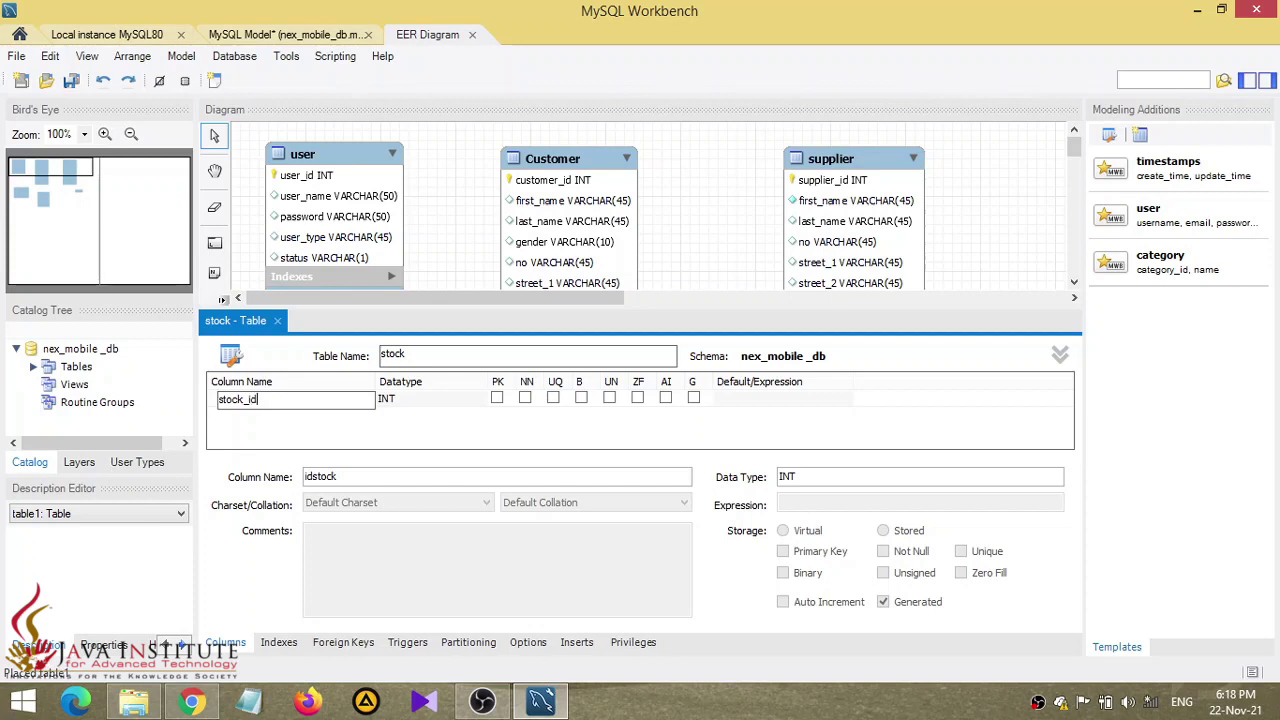
pyautogui.write('ock_id')
pyautogui.click(505, 405)
pyautogui.click(497, 398)
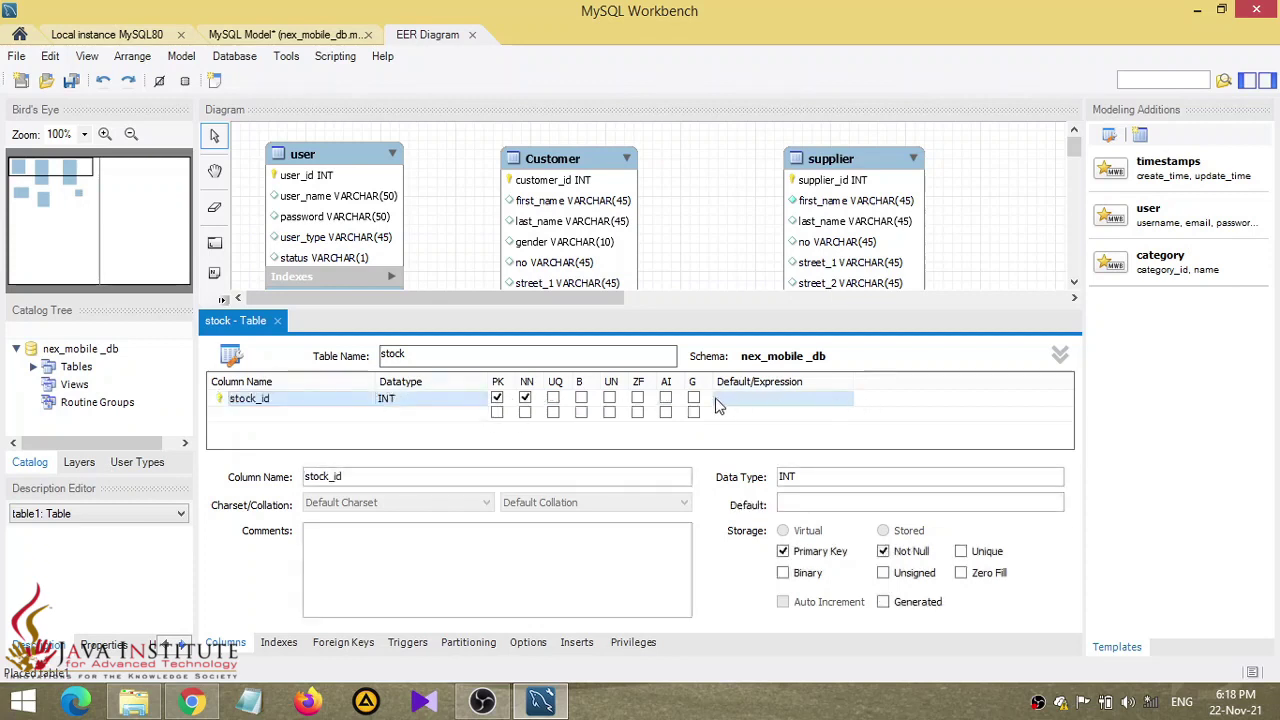
pyautogui.click(666, 398)
# - Start a second column in the stock table and check the qty column's datatype under question 03 in Chrome
pyautogui.click(278, 414)
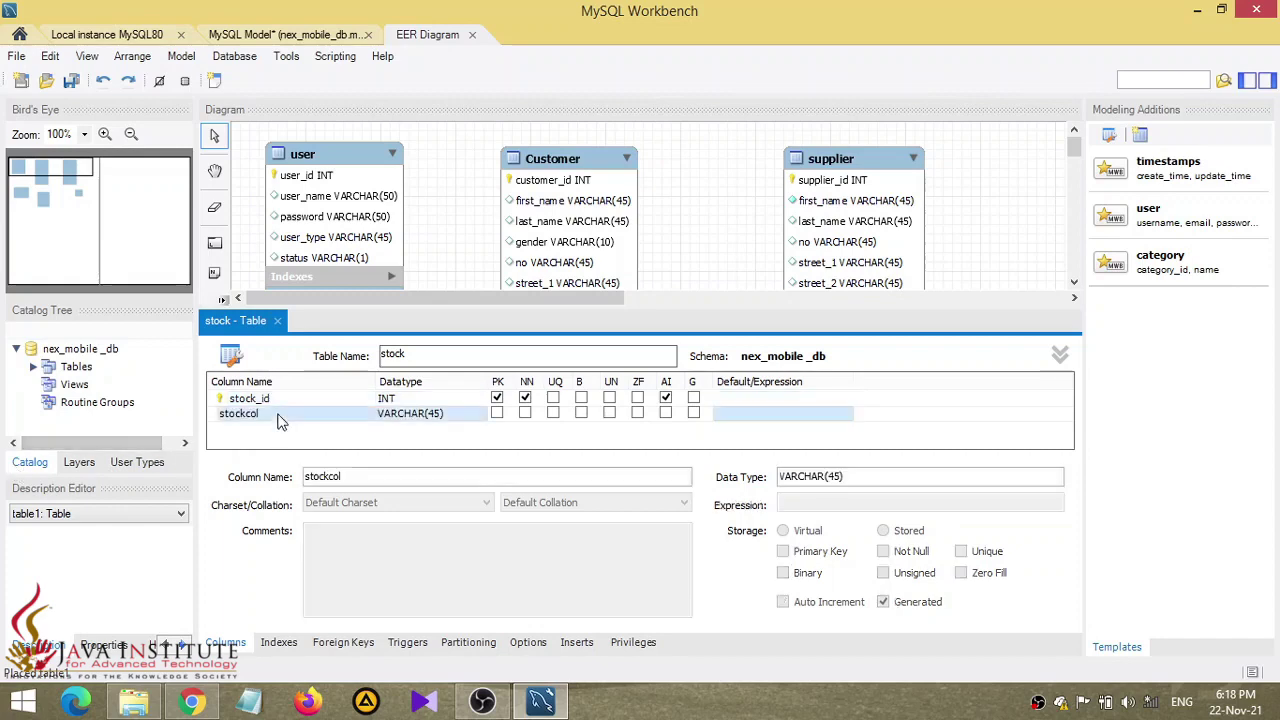
pyautogui.click(205, 708)
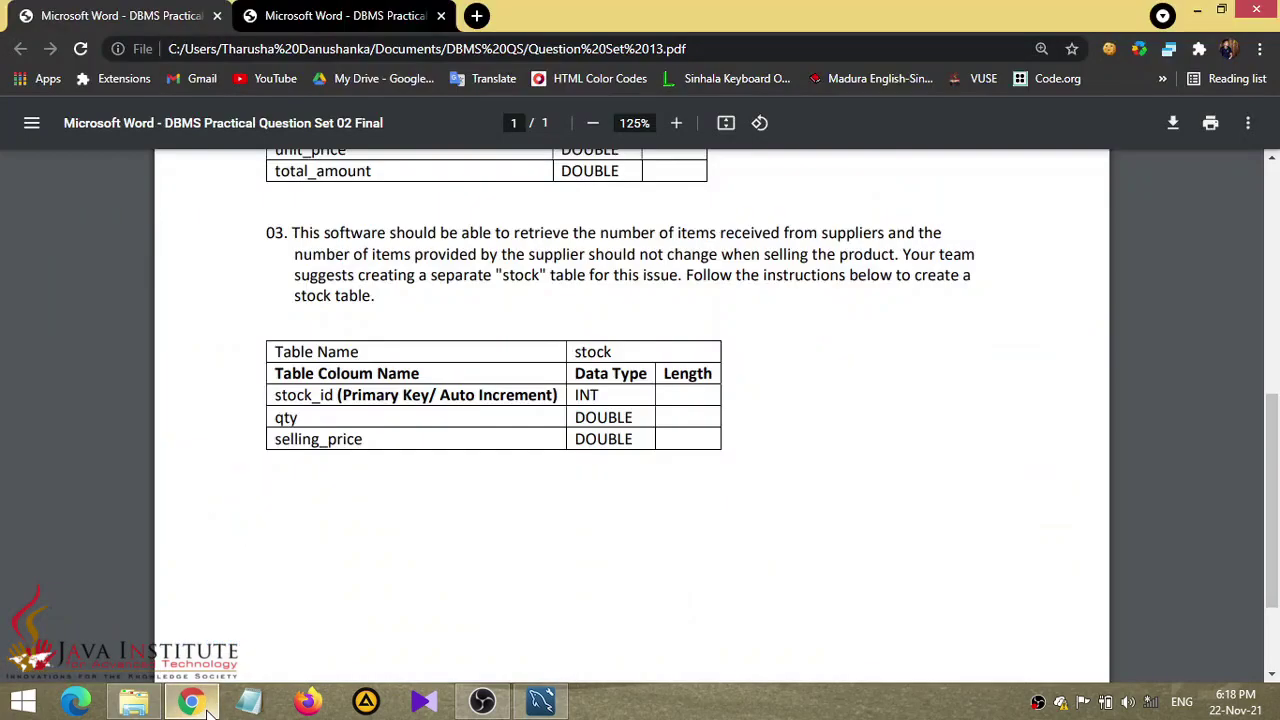
pyautogui.click(205, 708)
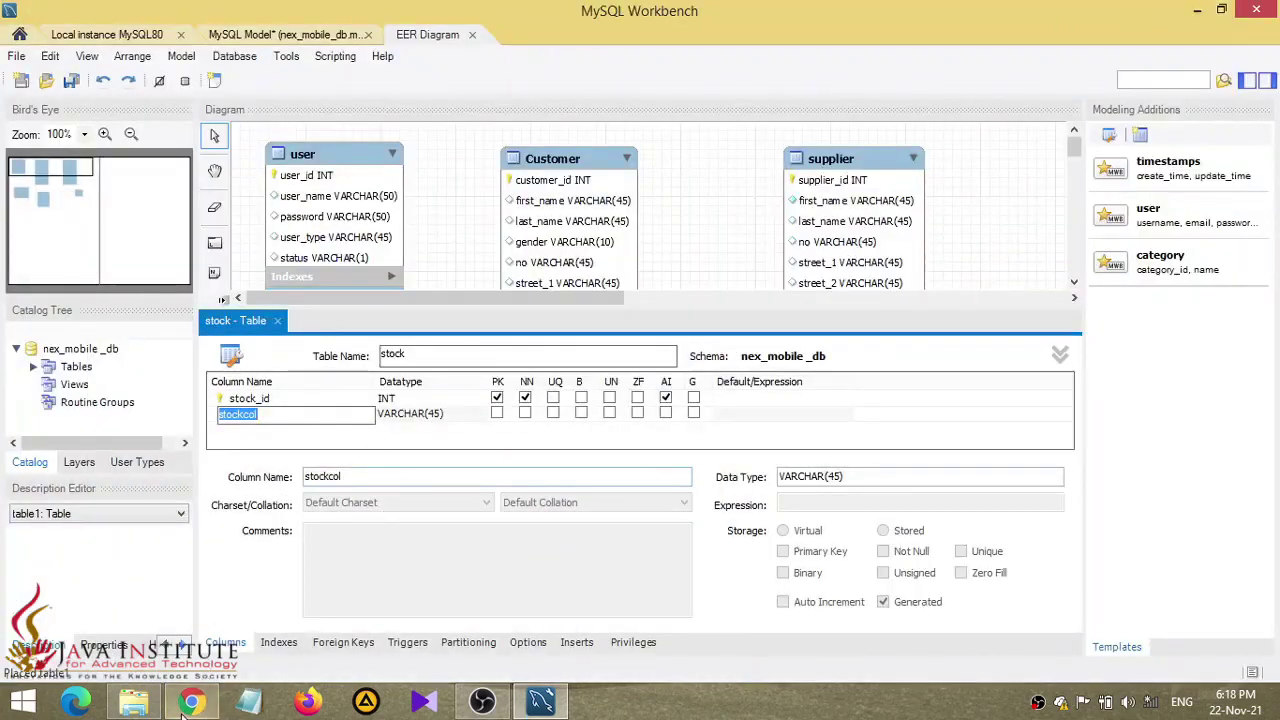
pyautogui.click(190, 703)
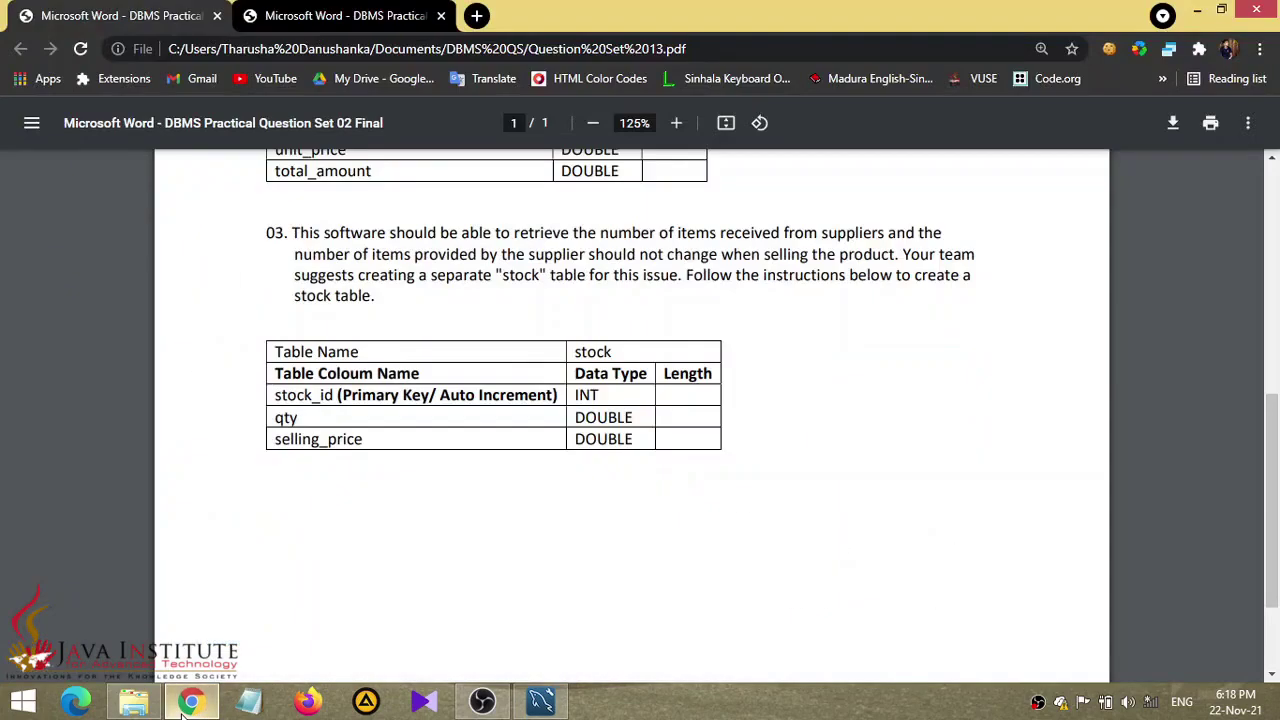
pyautogui.click(185, 704)
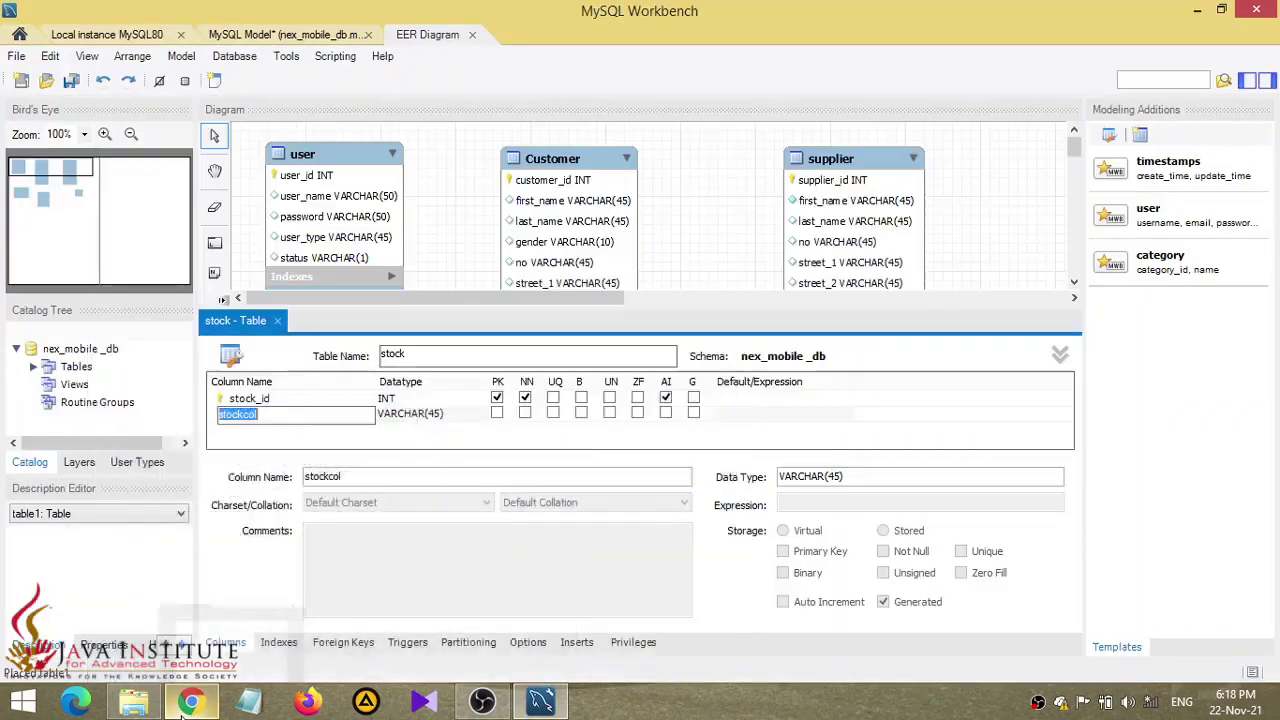
pyautogui.click(185, 704)
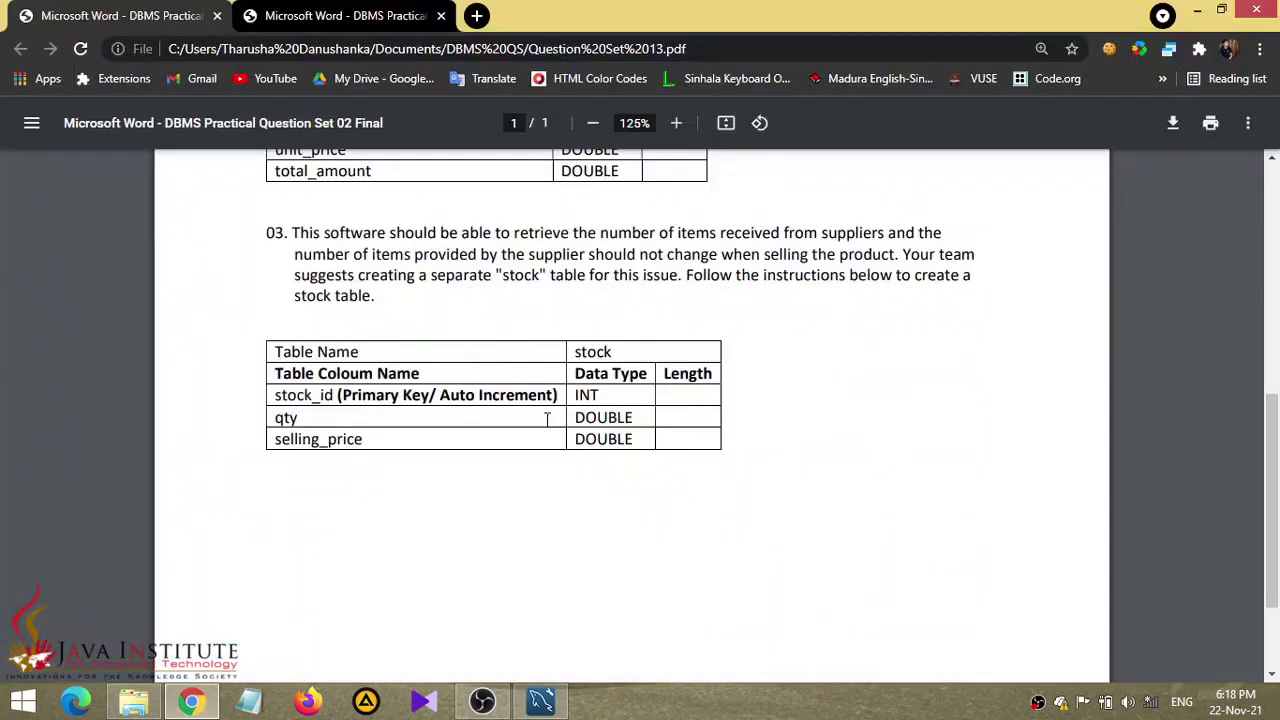
pyautogui.doubleClick(617, 417)
pyautogui.click(238, 432)
pyautogui.moveTo(571, 412); pyautogui.dragTo(639, 417)
pyautogui.click(645, 394)
pyautogui.click(1197, 10)
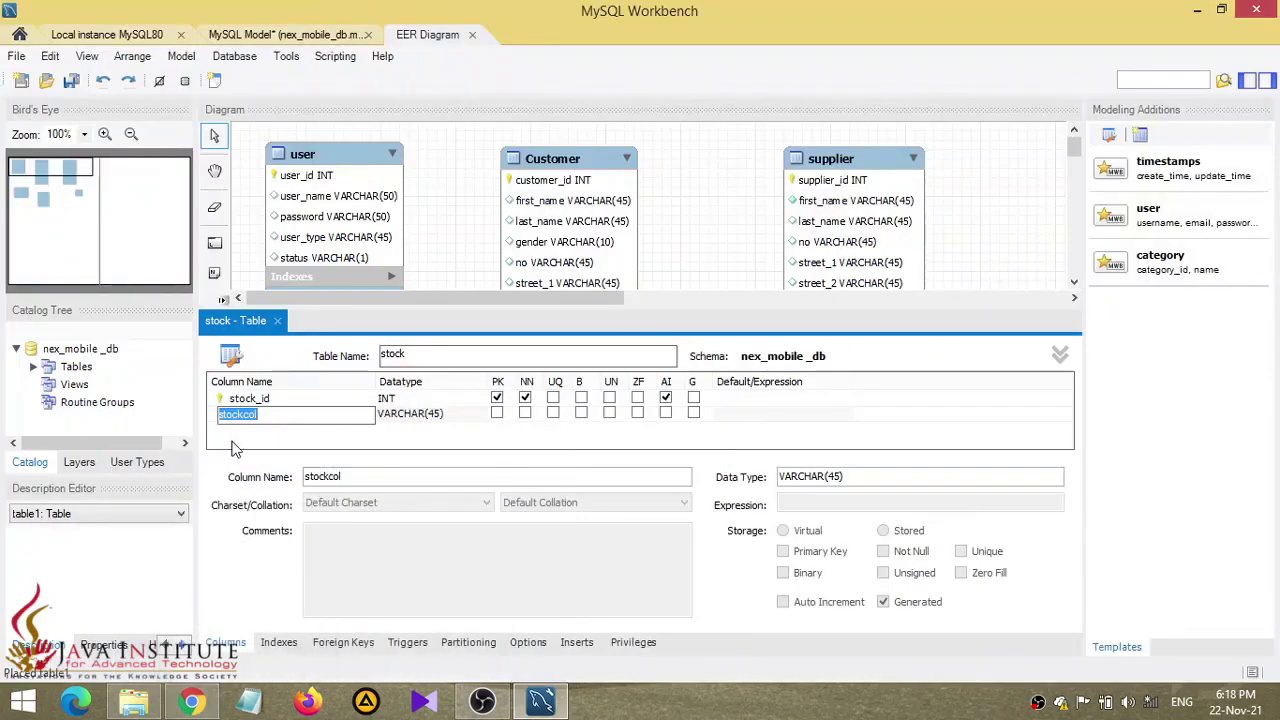
# - Name the second column of the stock table qty and set its datatype to INT
pyautogui.write('qty')
pyautogui.doubleClick(452, 414)
pyautogui.click(480, 415)
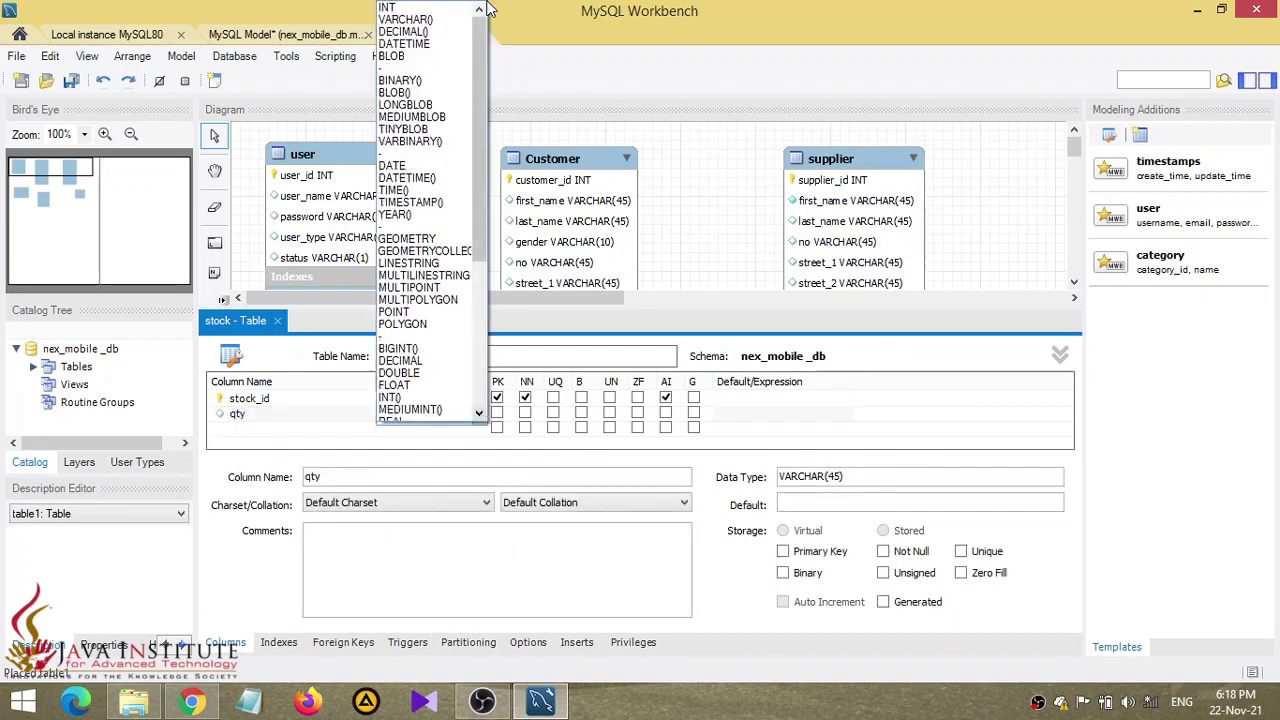
pyautogui.click(395, 8)
# - Add a selling_price column with datatype DOUBLE to the stock table, checking its name under question 03 in Chrome
pyautogui.doubleClick(270, 426)
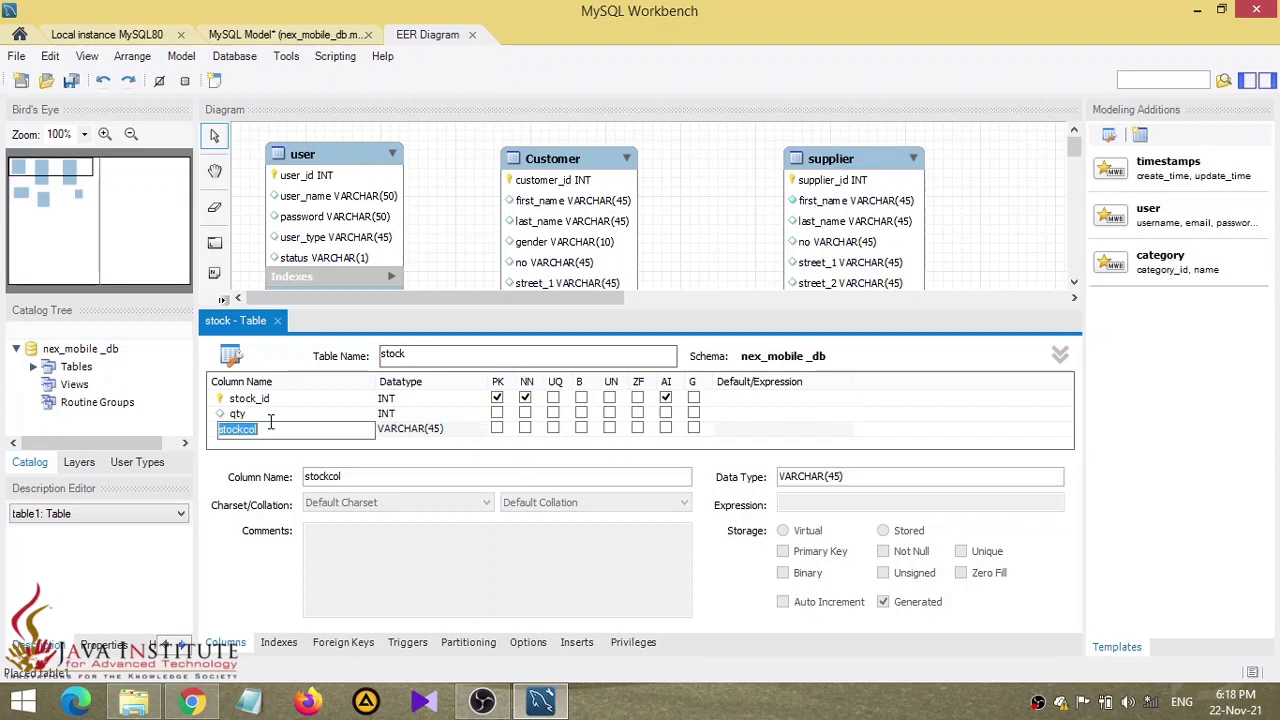
pyautogui.press('BackSpace')
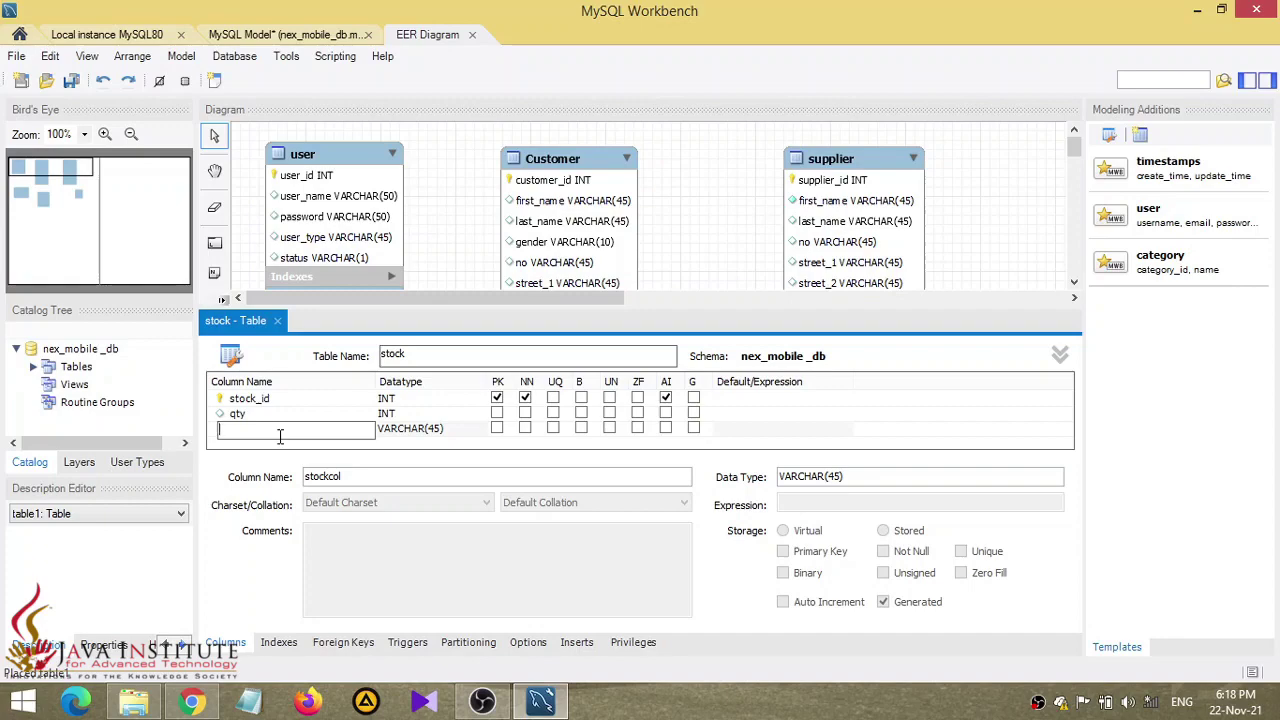
pyautogui.click(191, 703)
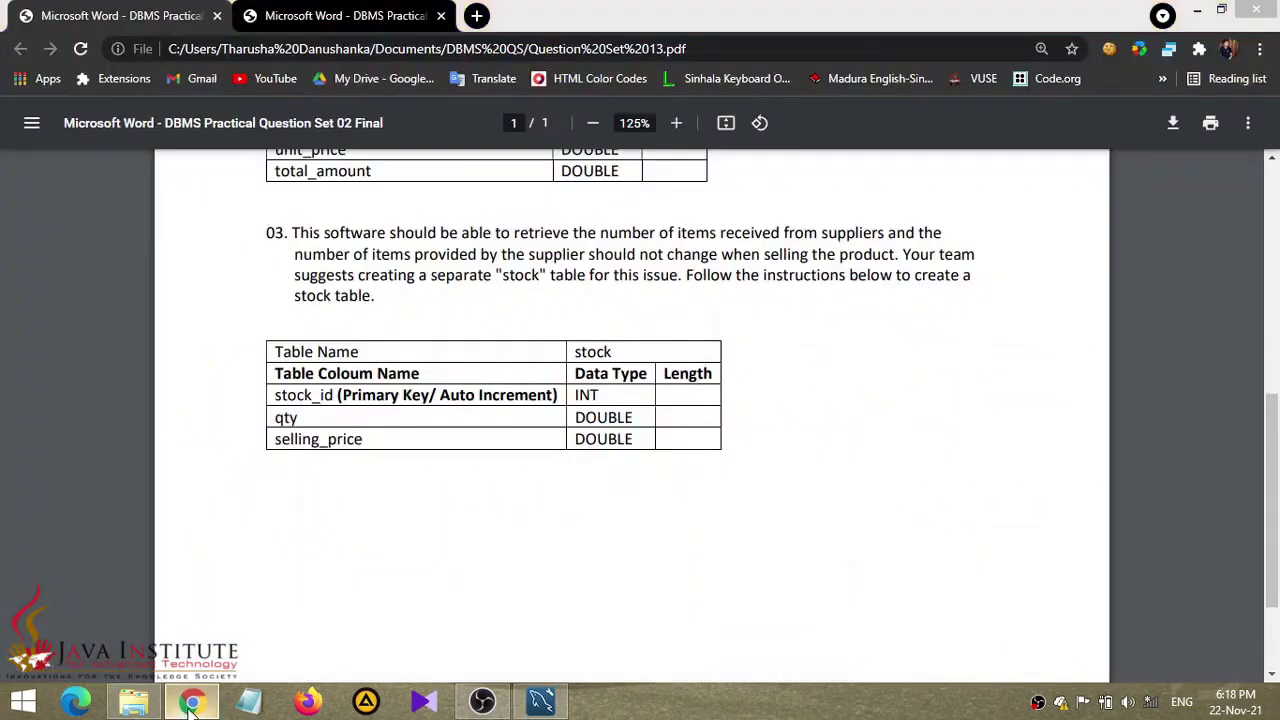
pyautogui.click(191, 703)
pyautogui.write('sellin')
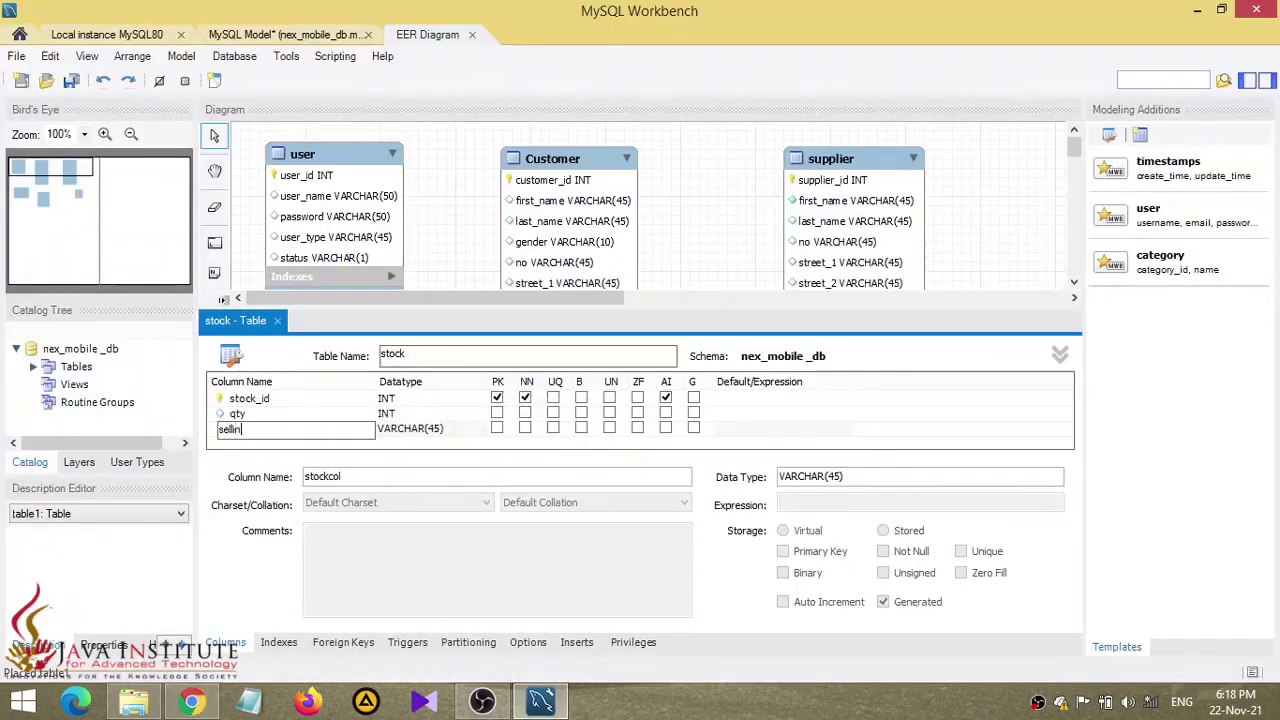
pyautogui.write('g_price')
pyautogui.press('Tab')
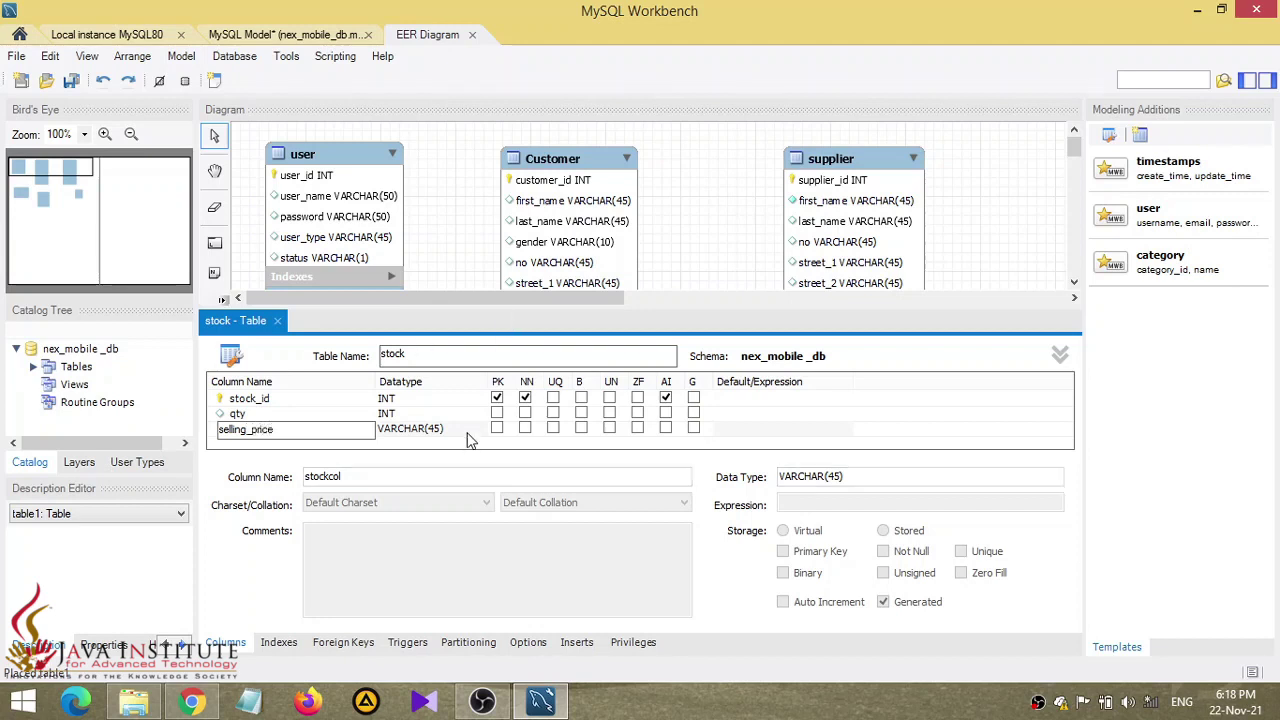
pyautogui.click(478, 433)
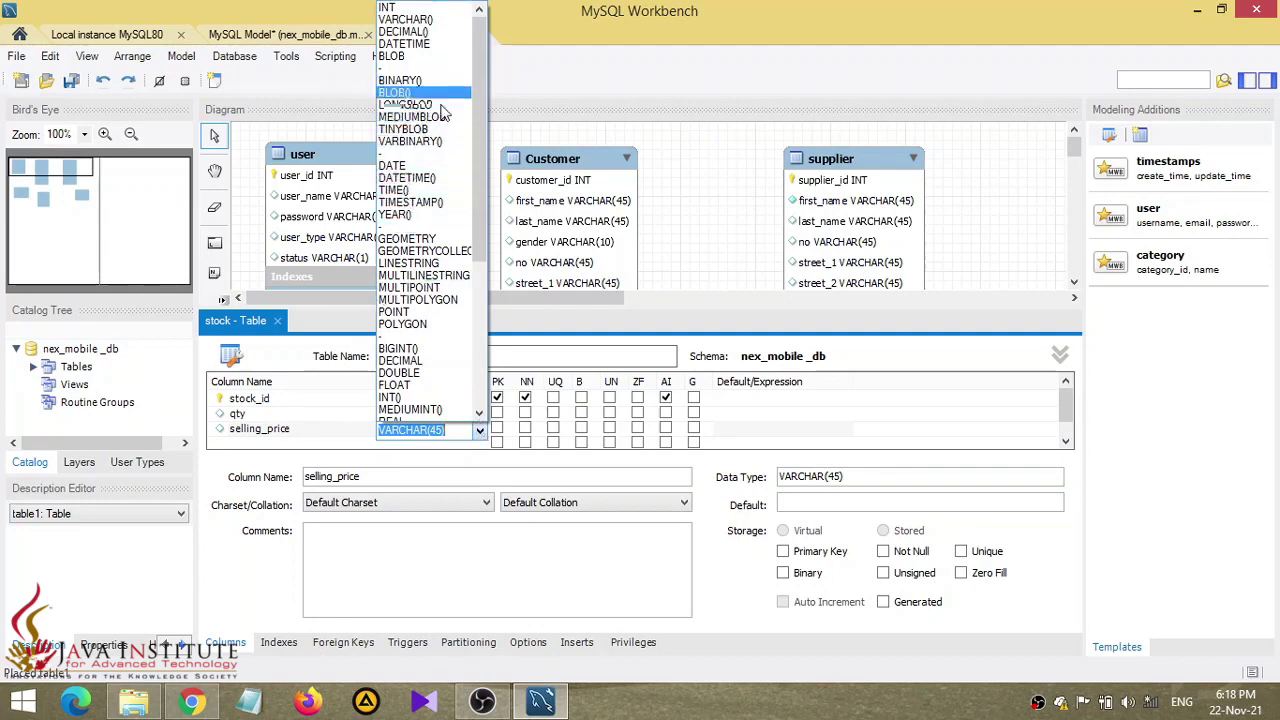
pyautogui.scroll(-4, 450, 270)
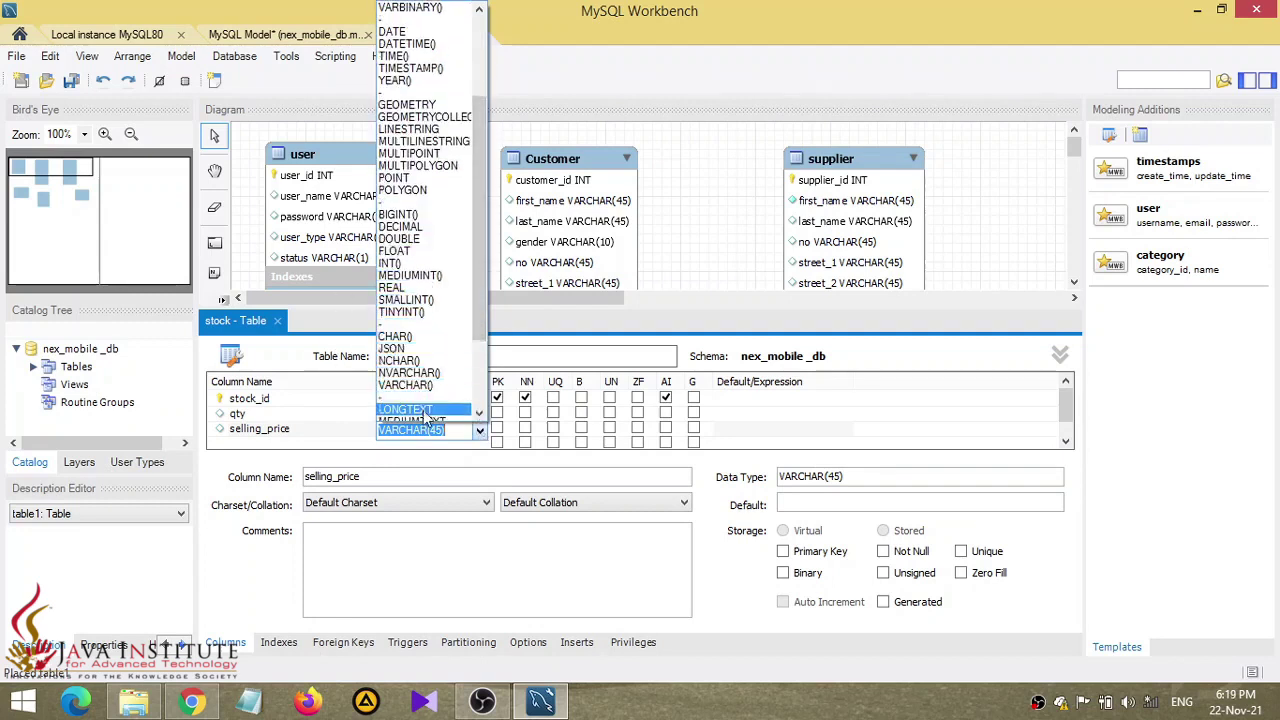
pyautogui.click(411, 238)
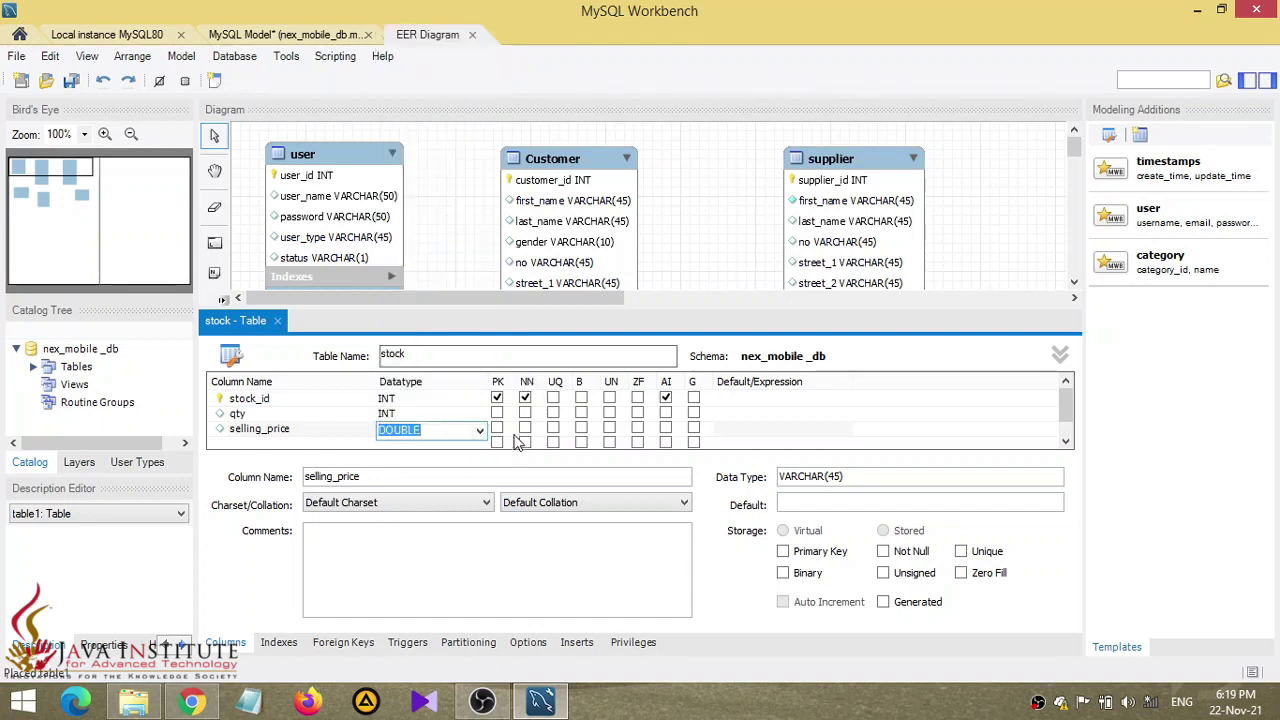
# - Mark the selling_price and qty columns as not null and close the stock table's editor
pyautogui.click(525, 428)
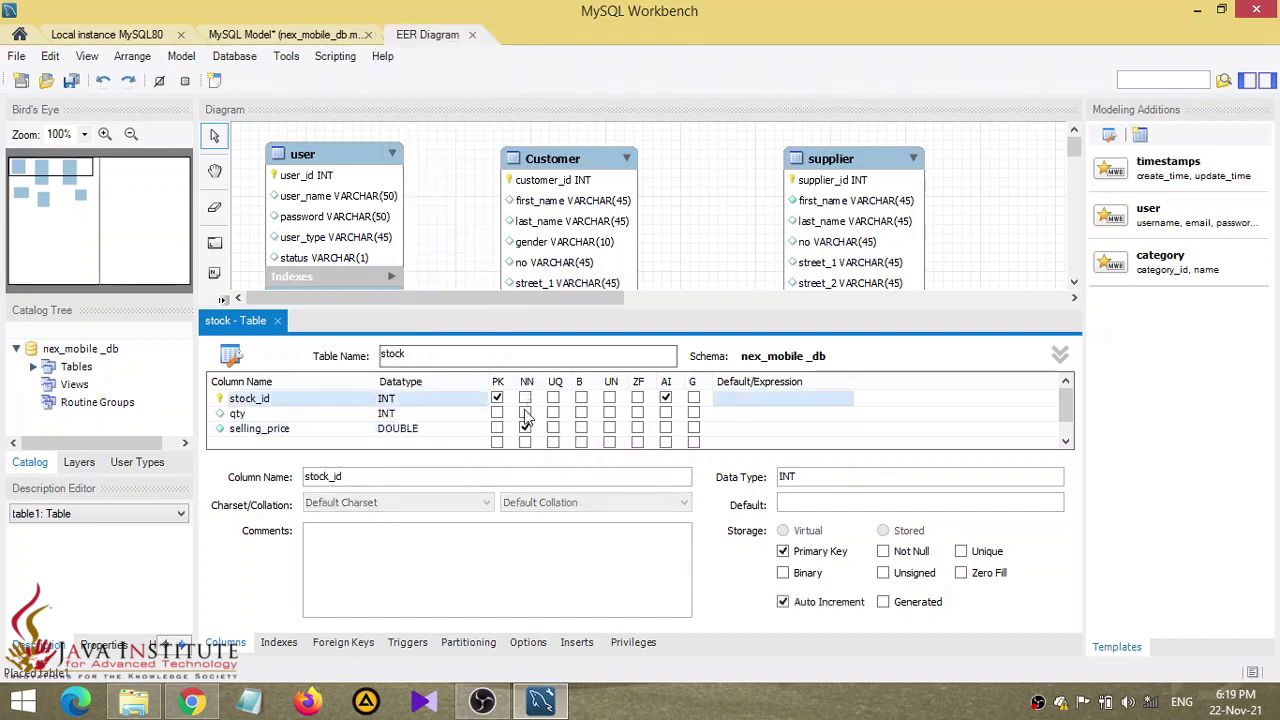
pyautogui.click(525, 413)
pyautogui.click(279, 321)
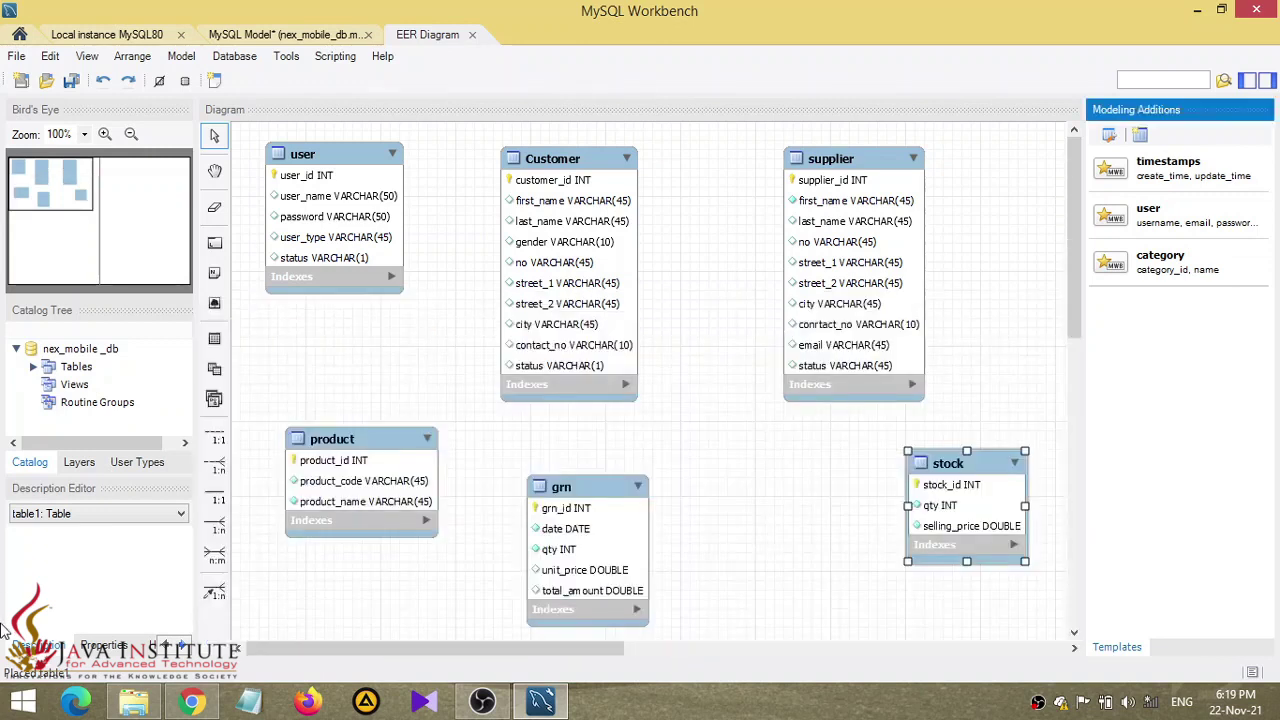
# - Reposition the stock table directly beneath supplier and move the grn table up closer beneath Customer
pyautogui.moveTo(960, 530); pyautogui.dragTo(893, 541)
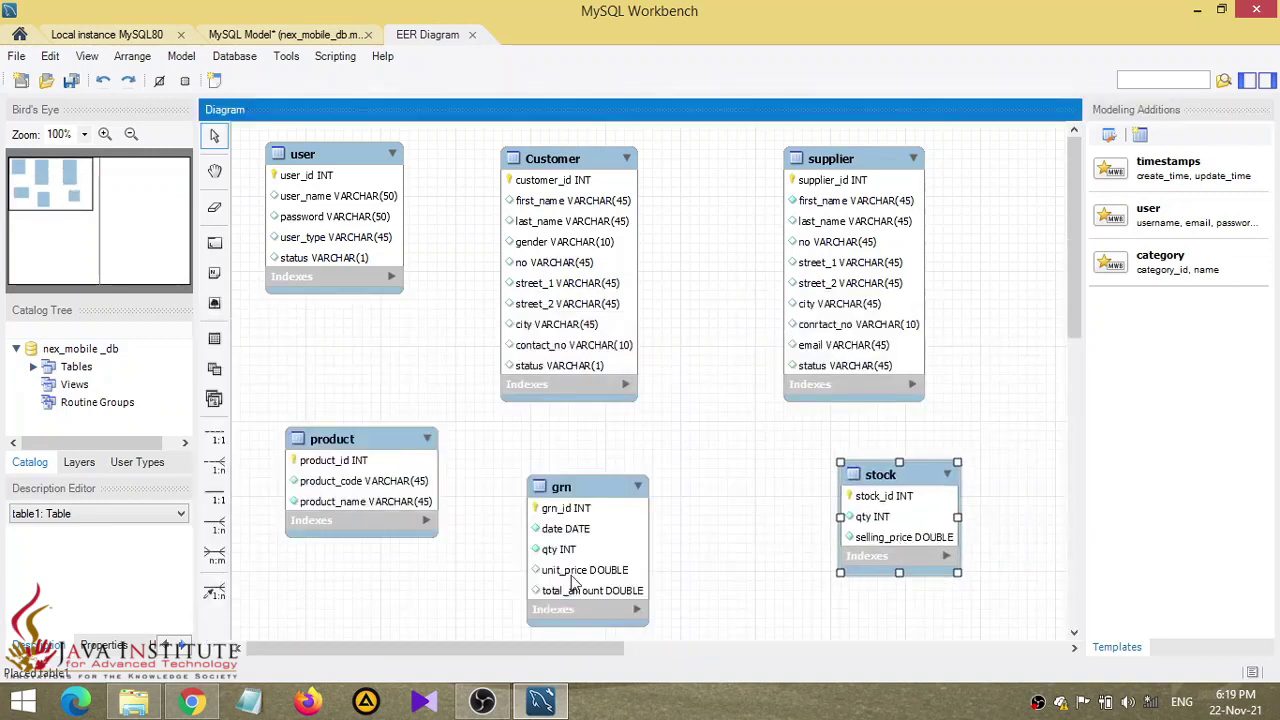
pyautogui.moveTo(576, 541); pyautogui.dragTo(588, 511)
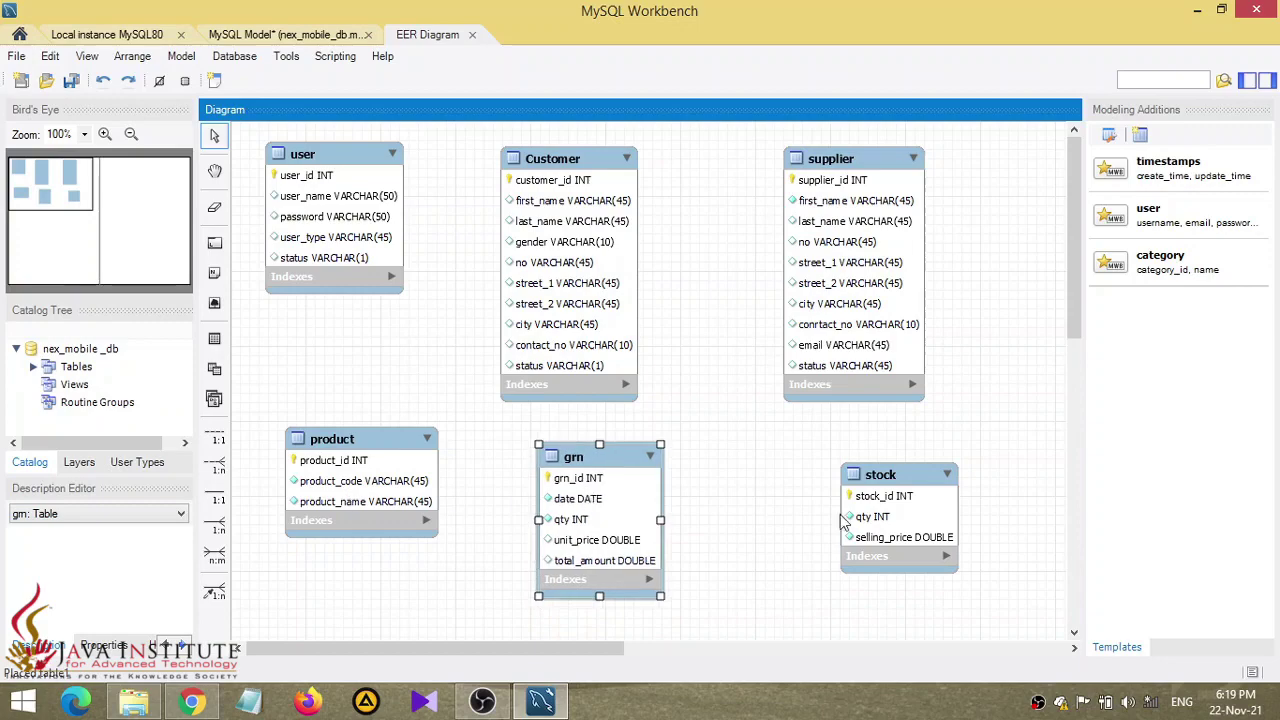
# - Review the Question Set 13 table specifications in Chrome from question 03 back to question 01, then return to Workbench
pyautogui.click(192, 700)
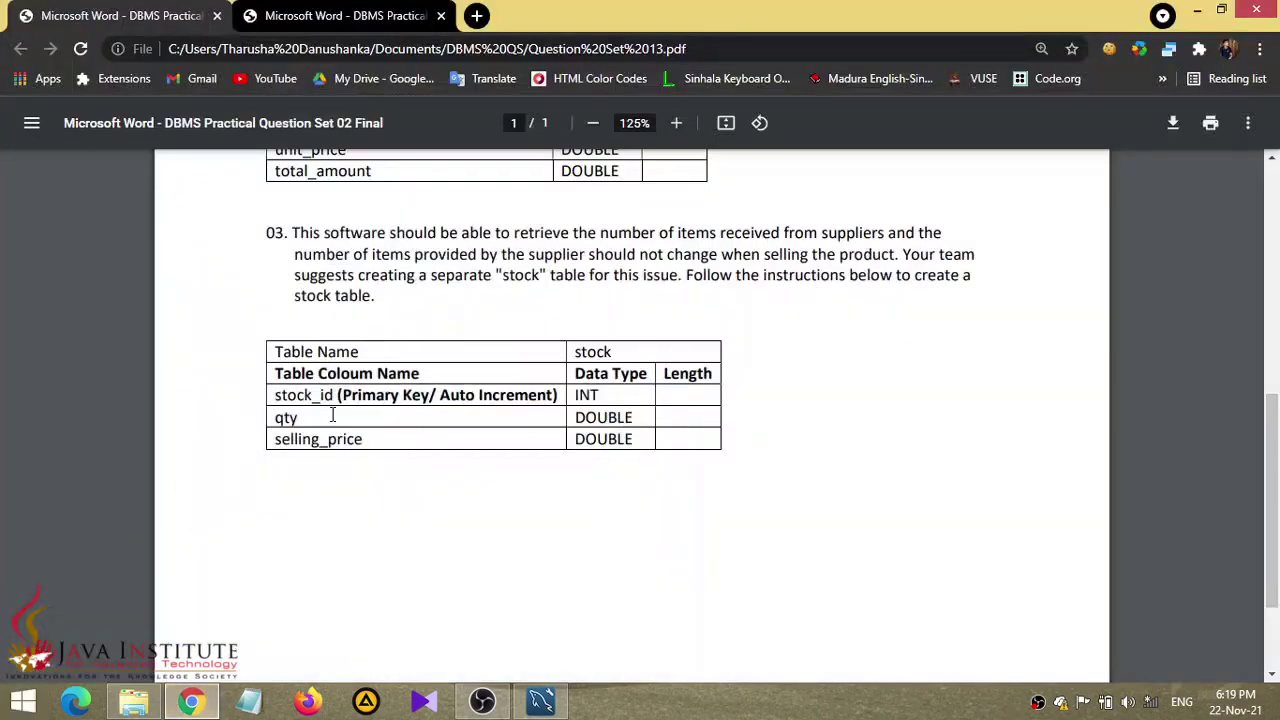
pyautogui.scroll(-2, 1272, 595)
pyautogui.moveTo(1272, 595); pyautogui.dragTo(1262, 208)
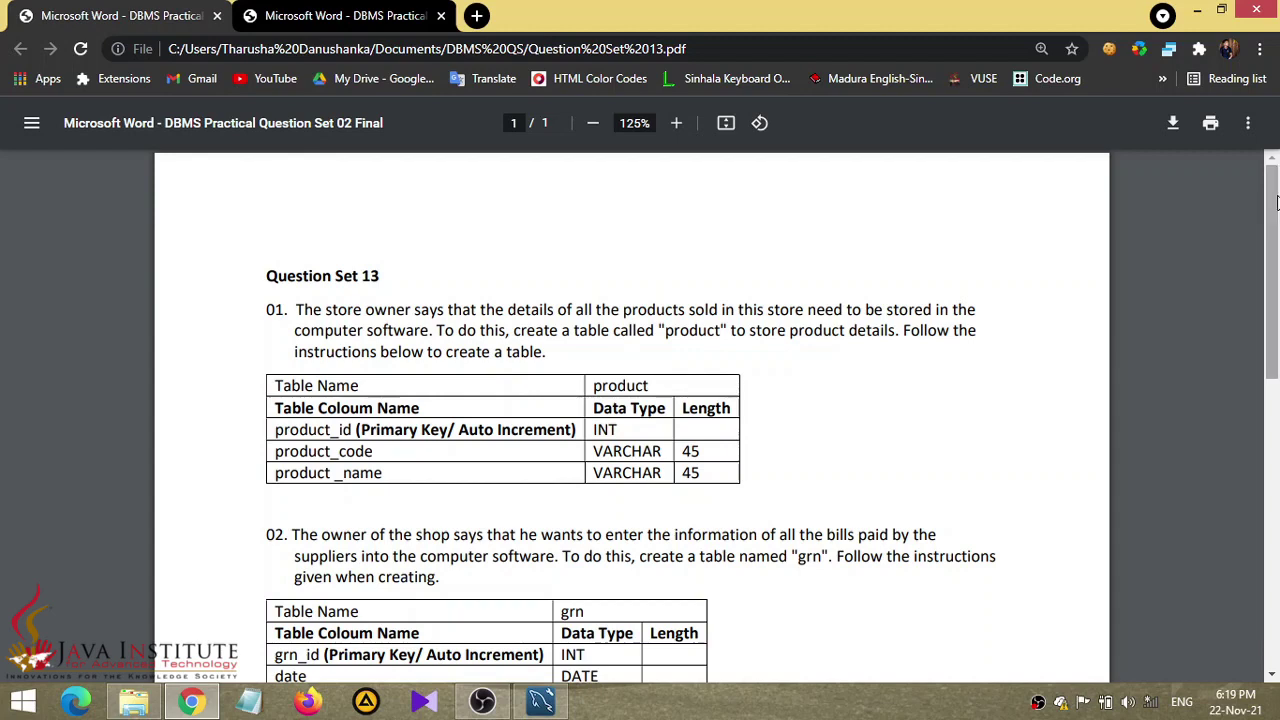
pyautogui.click(1200, 9)
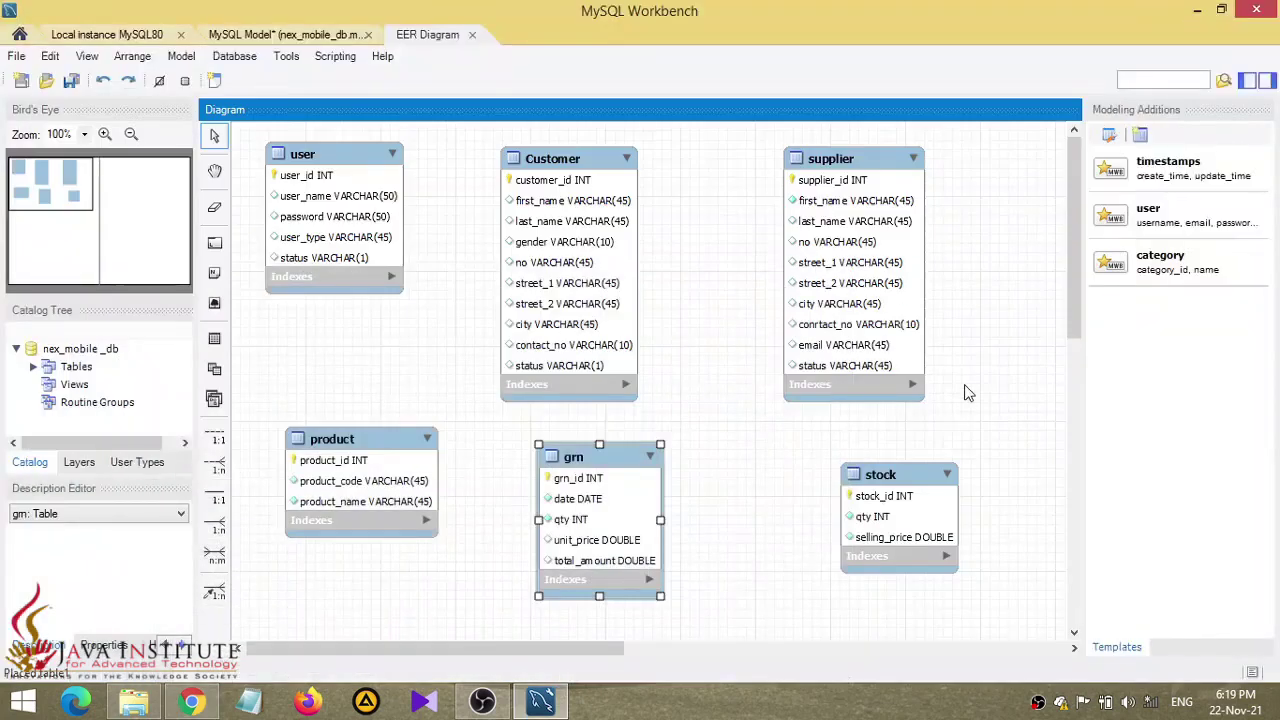
# - Move the Customer table slightly right and up so that it lines up above the grn table
pyautogui.moveTo(1071, 187); pyautogui.dragTo(1043, 177)
pyautogui.moveTo(556, 249); pyautogui.dragTo(597, 240)
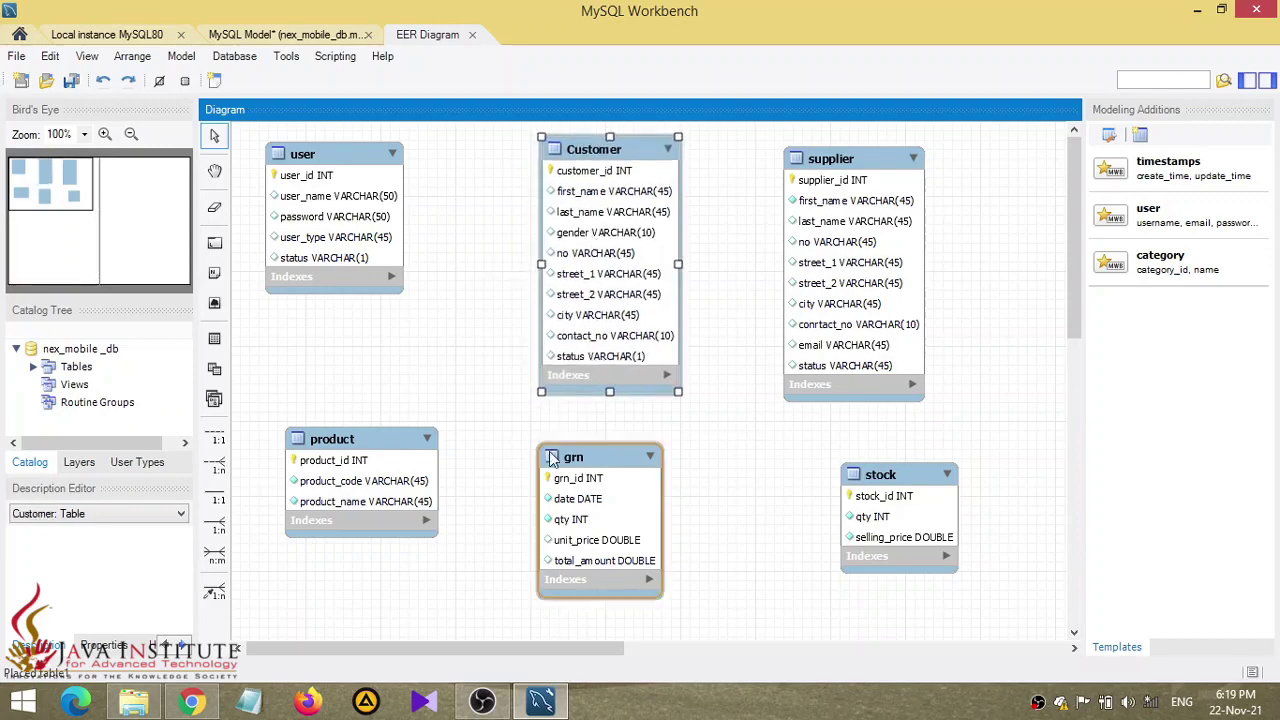